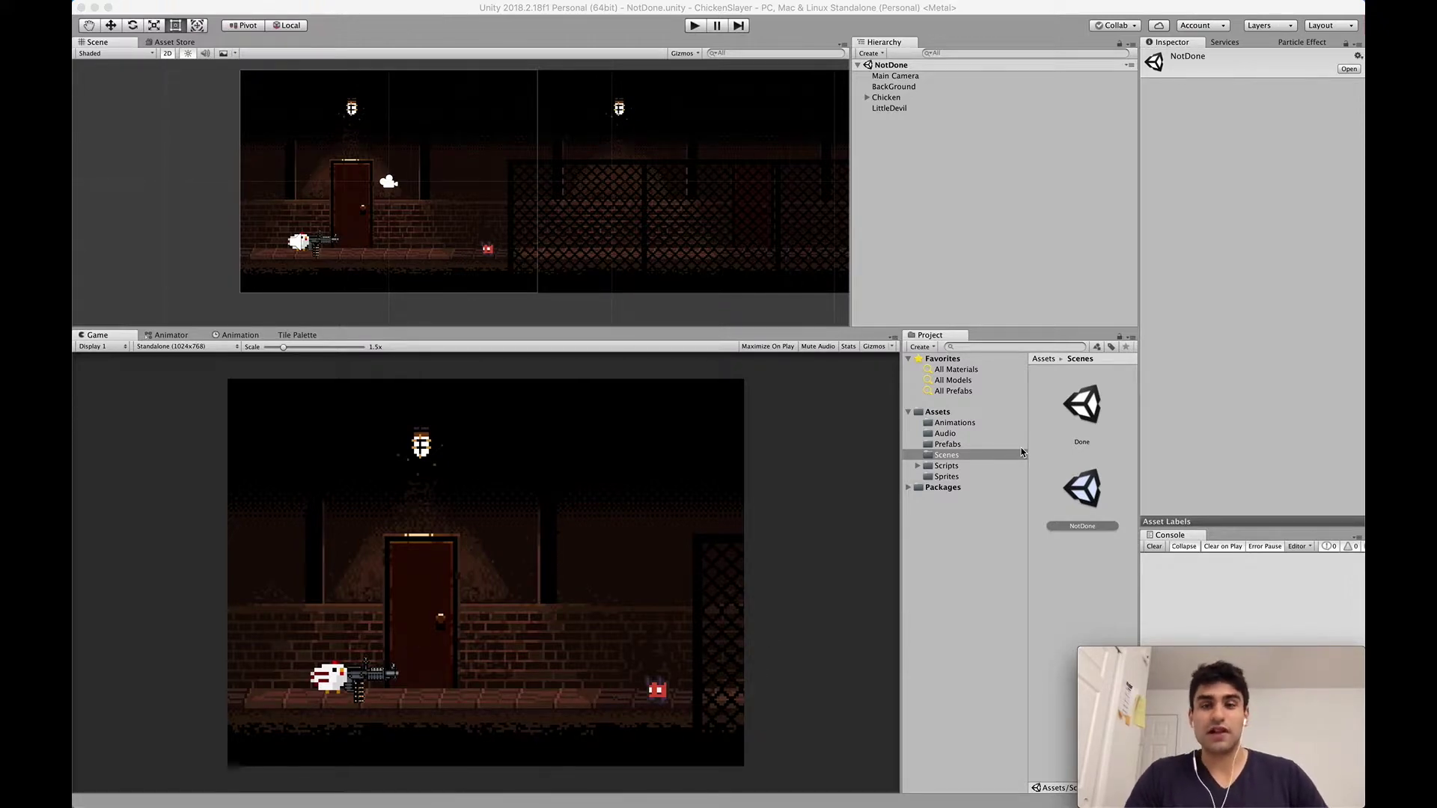
Play the unfinished NotDone scene briefly, then stop it
{"action": "left_click", "coordinate": [629, 15]}
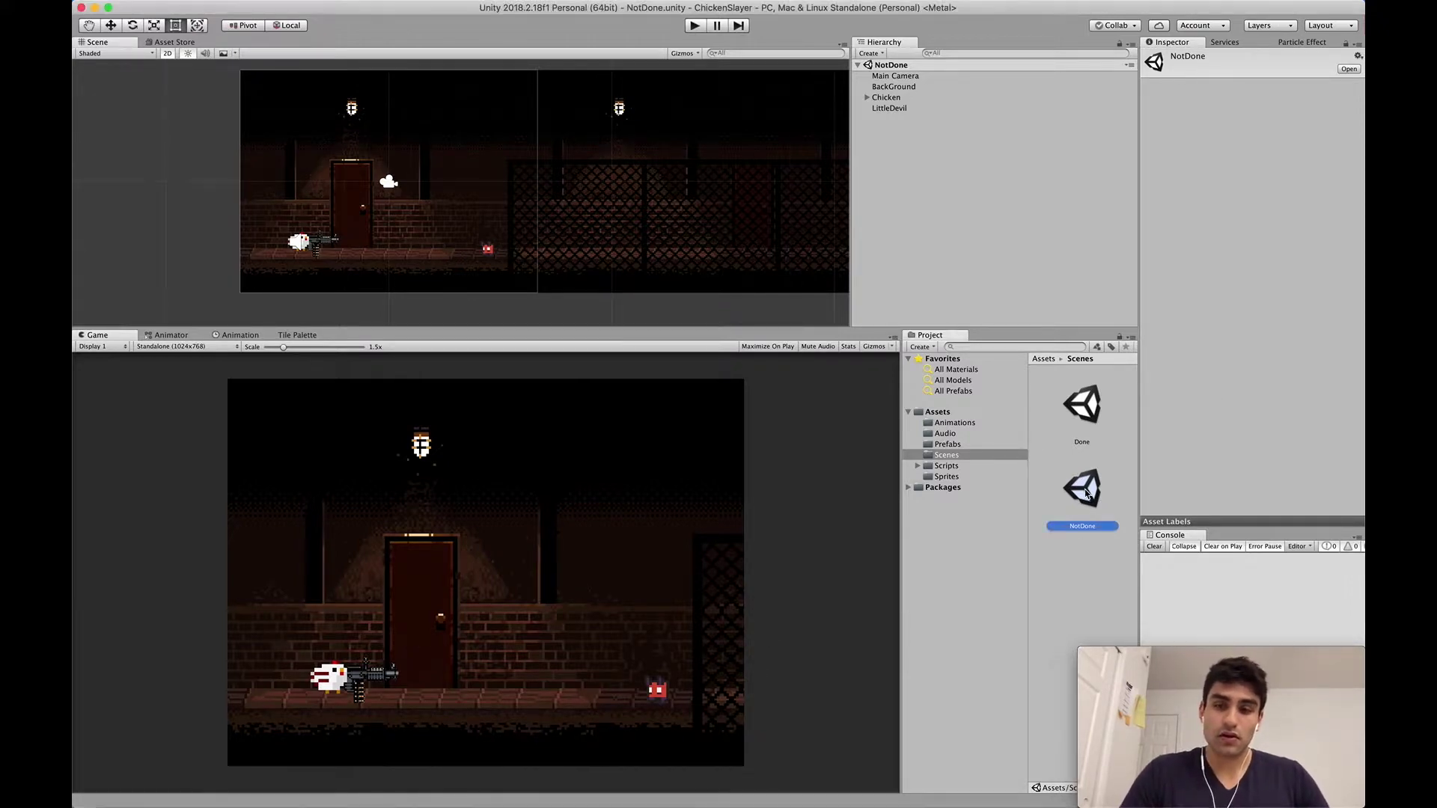
{"action": "left_click", "coordinate": [695, 25]}
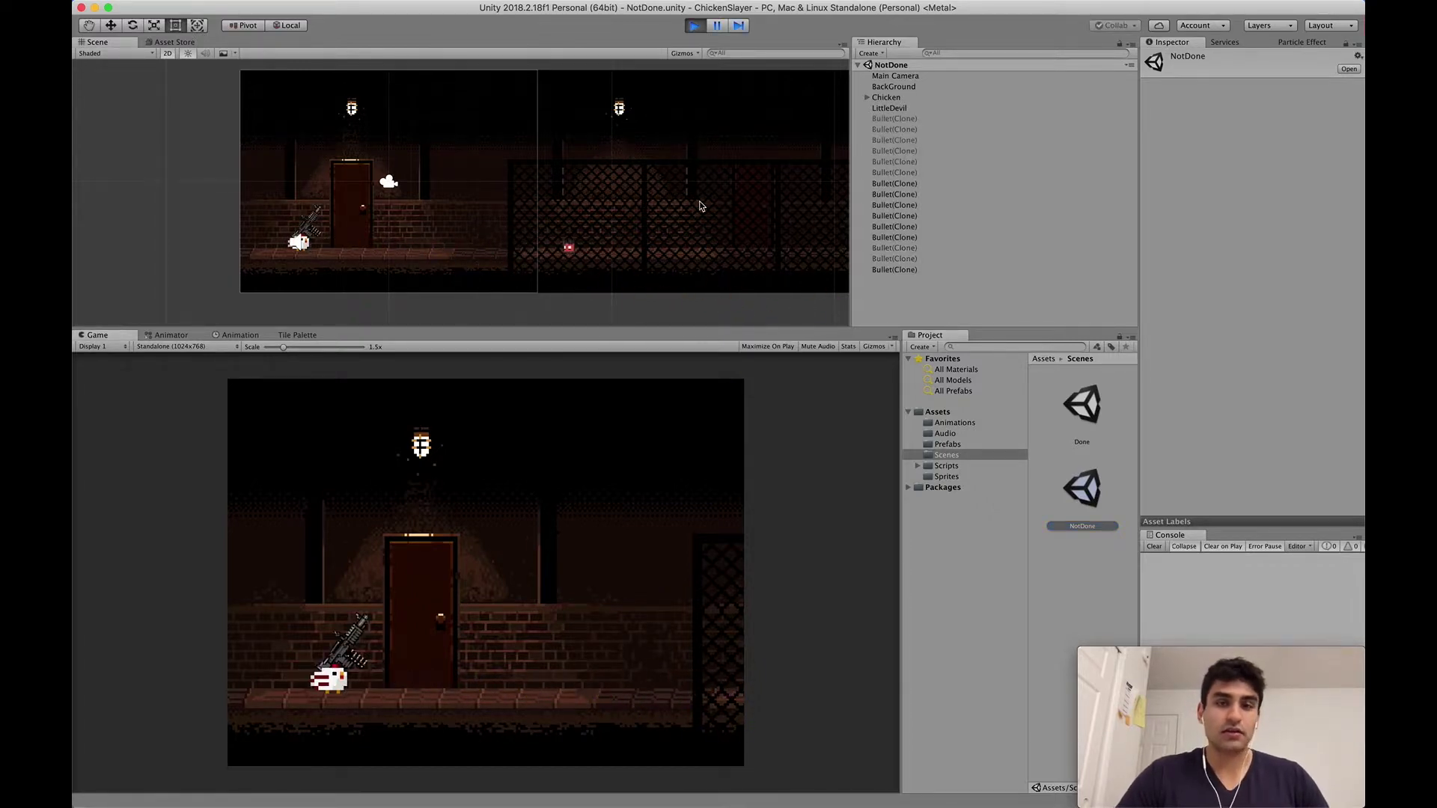
{"action": "key", "text": "super+p"}
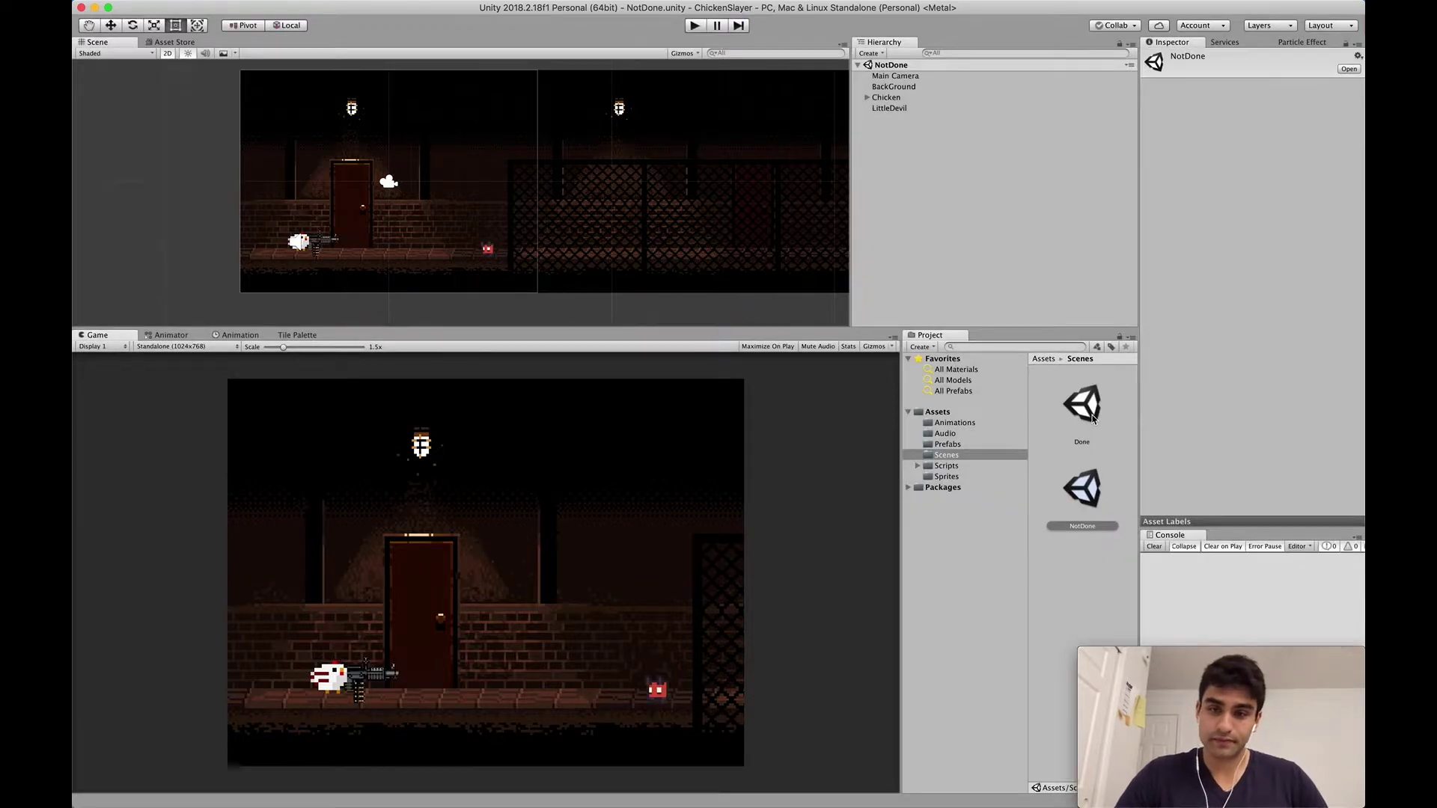
Open the finished Done scene and play it to see its laser, then stop
{"action": "double_click", "coordinate": [1093, 417]}
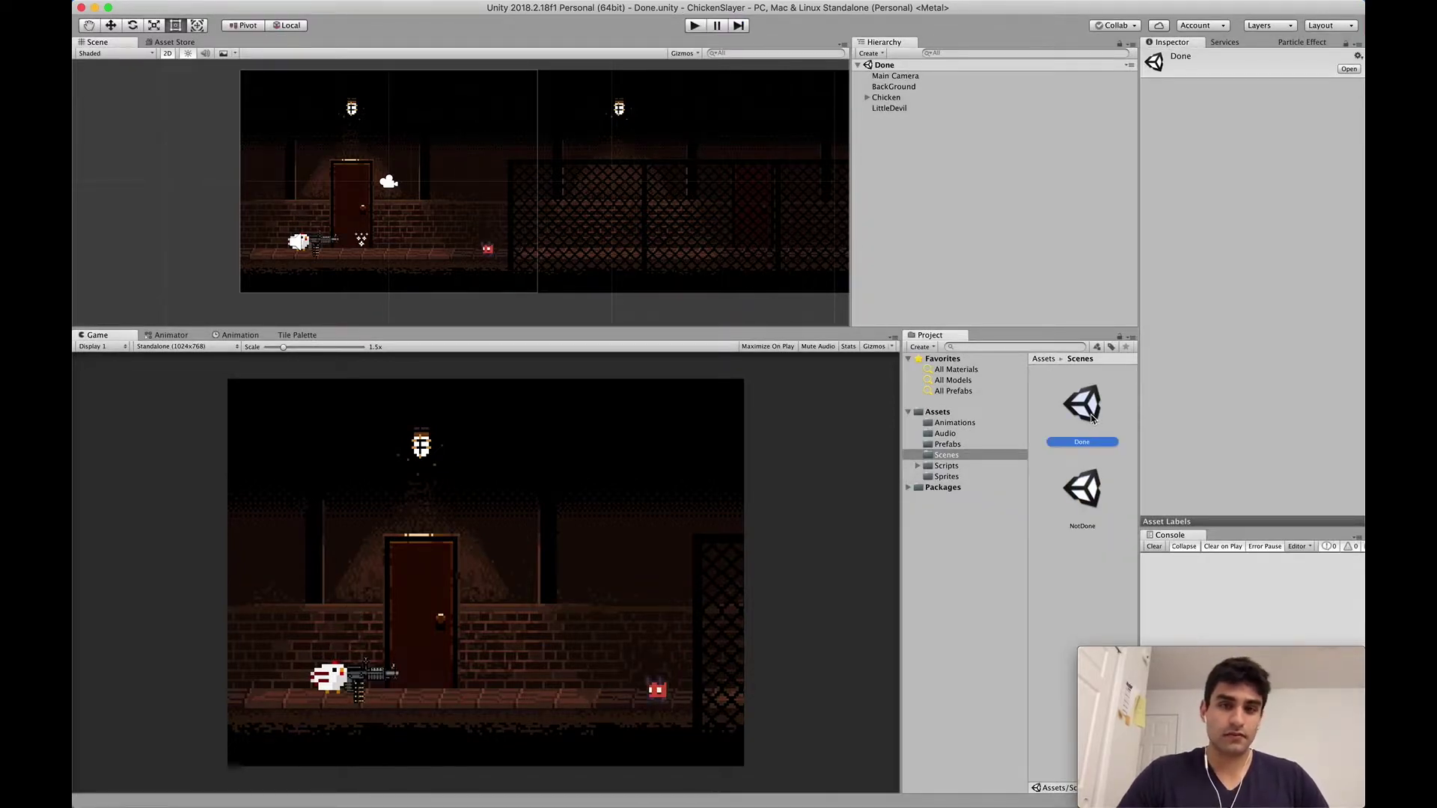
{"action": "left_click", "coordinate": [700, 29]}
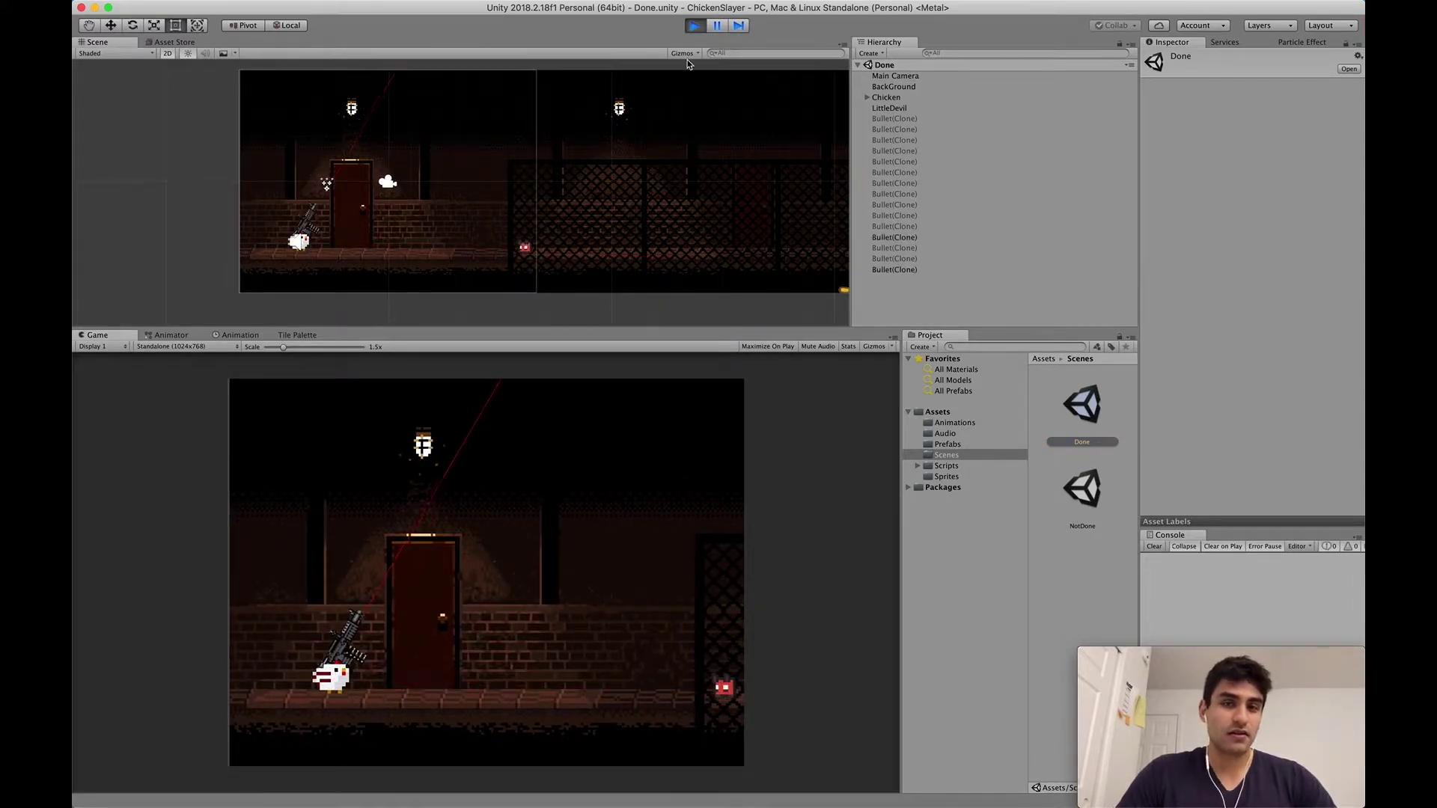
{"action": "left_click", "coordinate": [694, 26]}
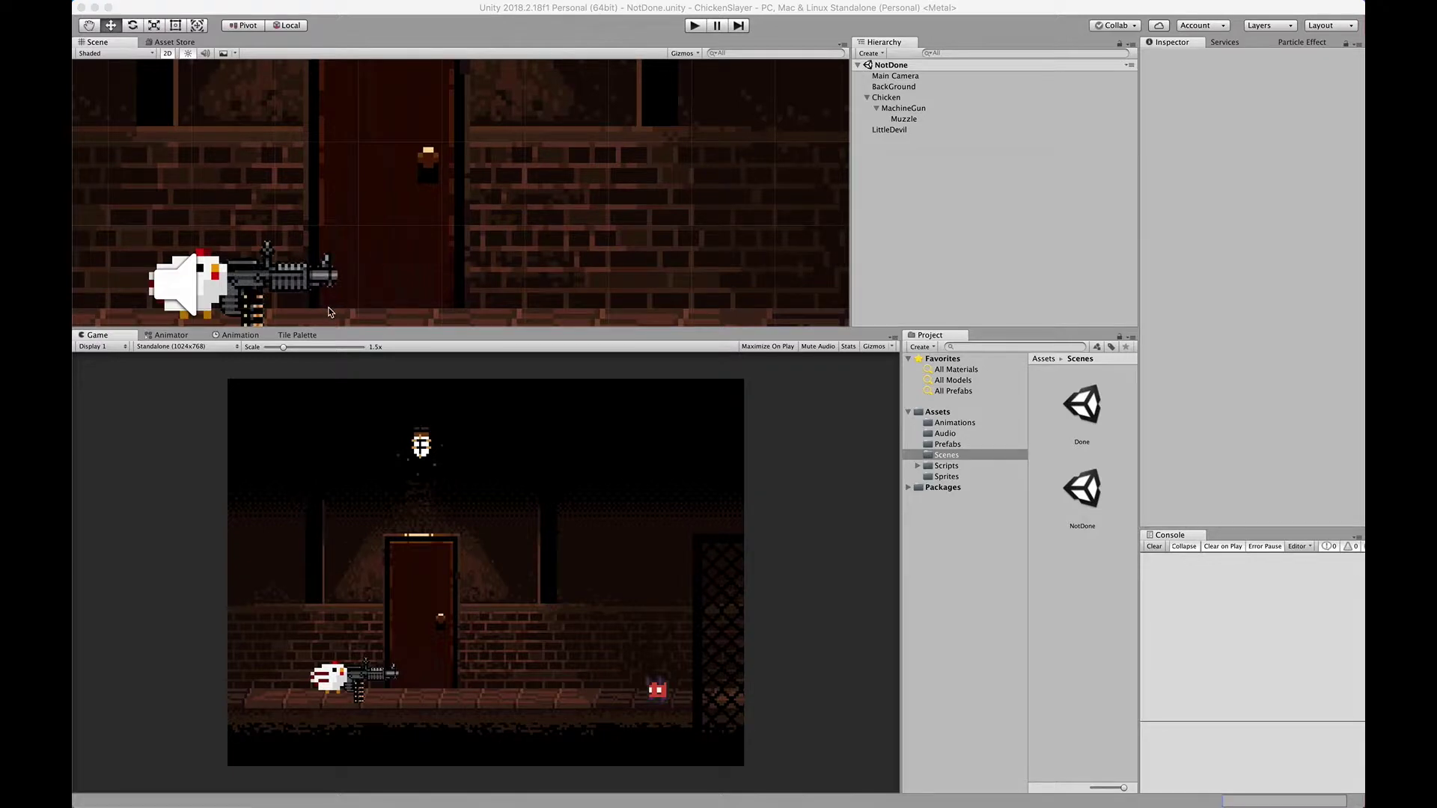
Create an empty MachineGun child named LaserBeam, moved to X 5.66 just ahead of the barrel
{"action": "left_click", "coordinate": [899, 110]}
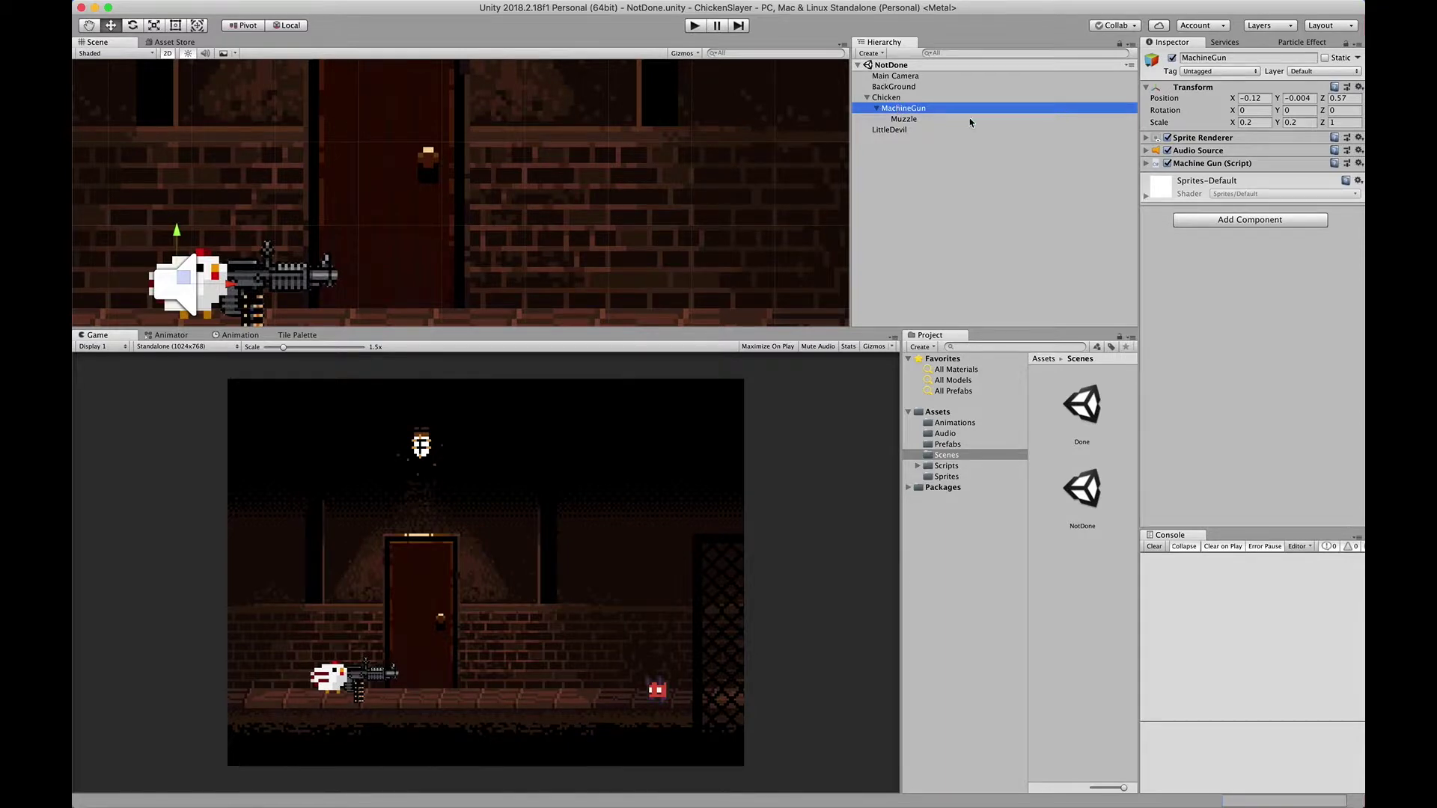
{"action": "right_click", "coordinate": [917, 114]}
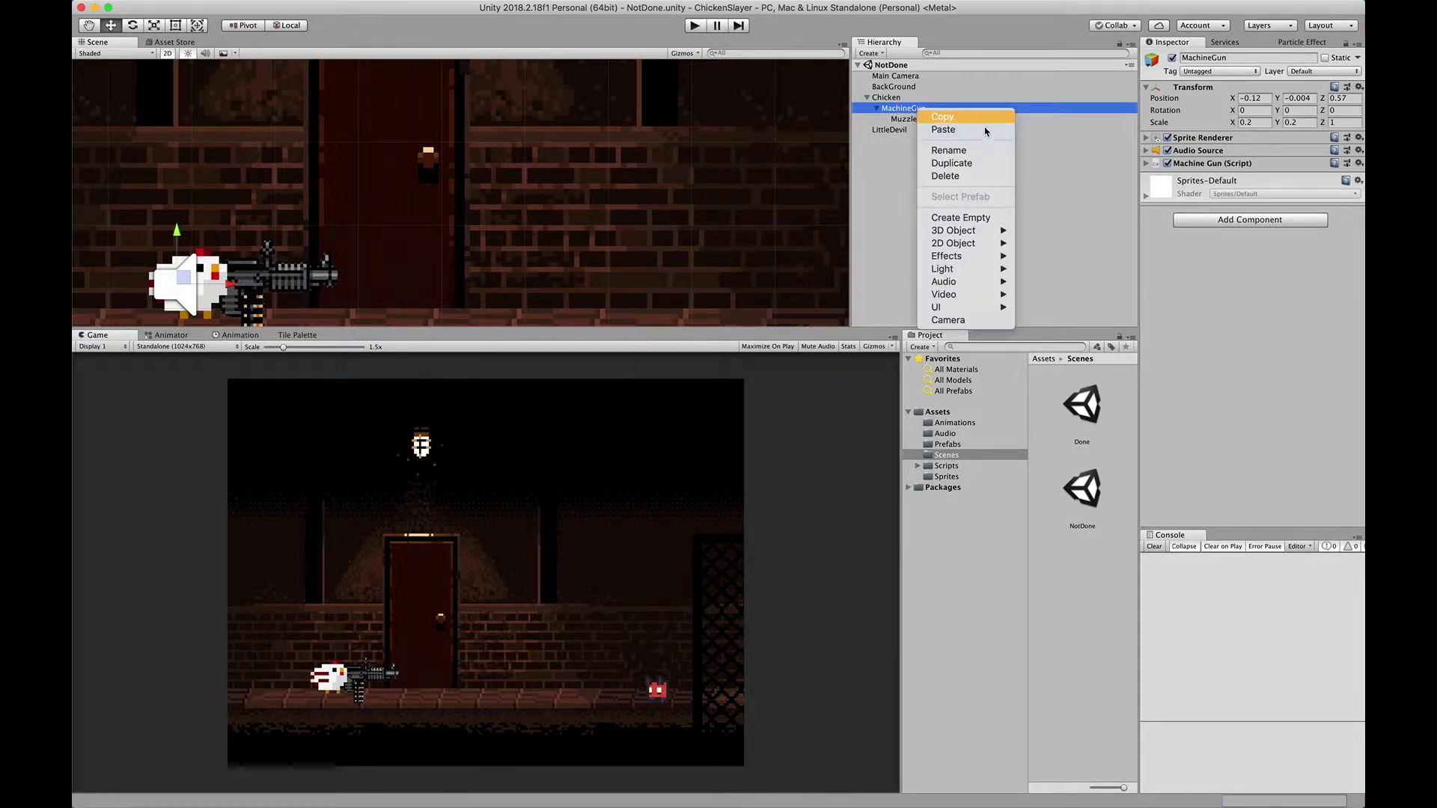
{"action": "left_click", "coordinate": [974, 218]}
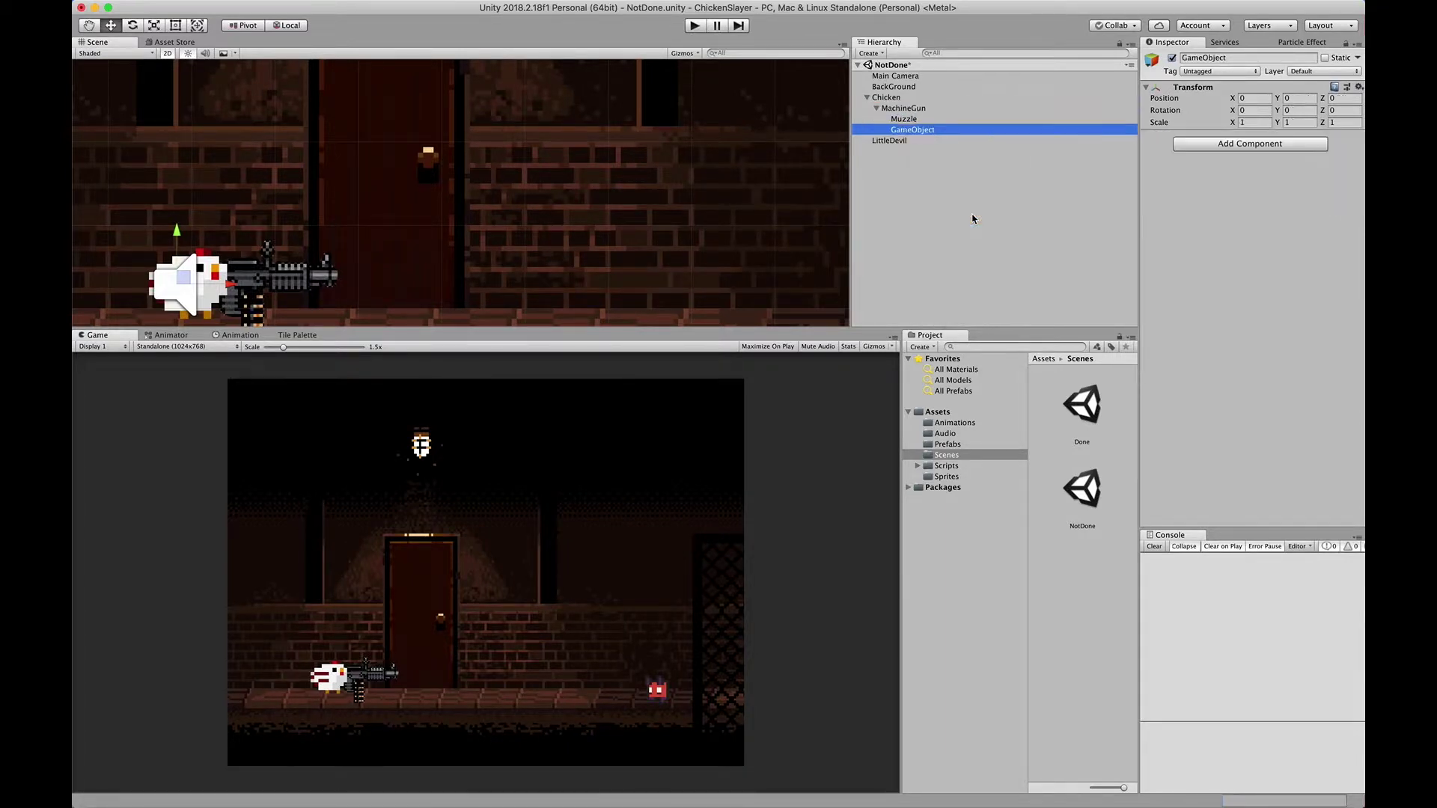
{"action": "left_click", "coordinate": [1233, 58]}
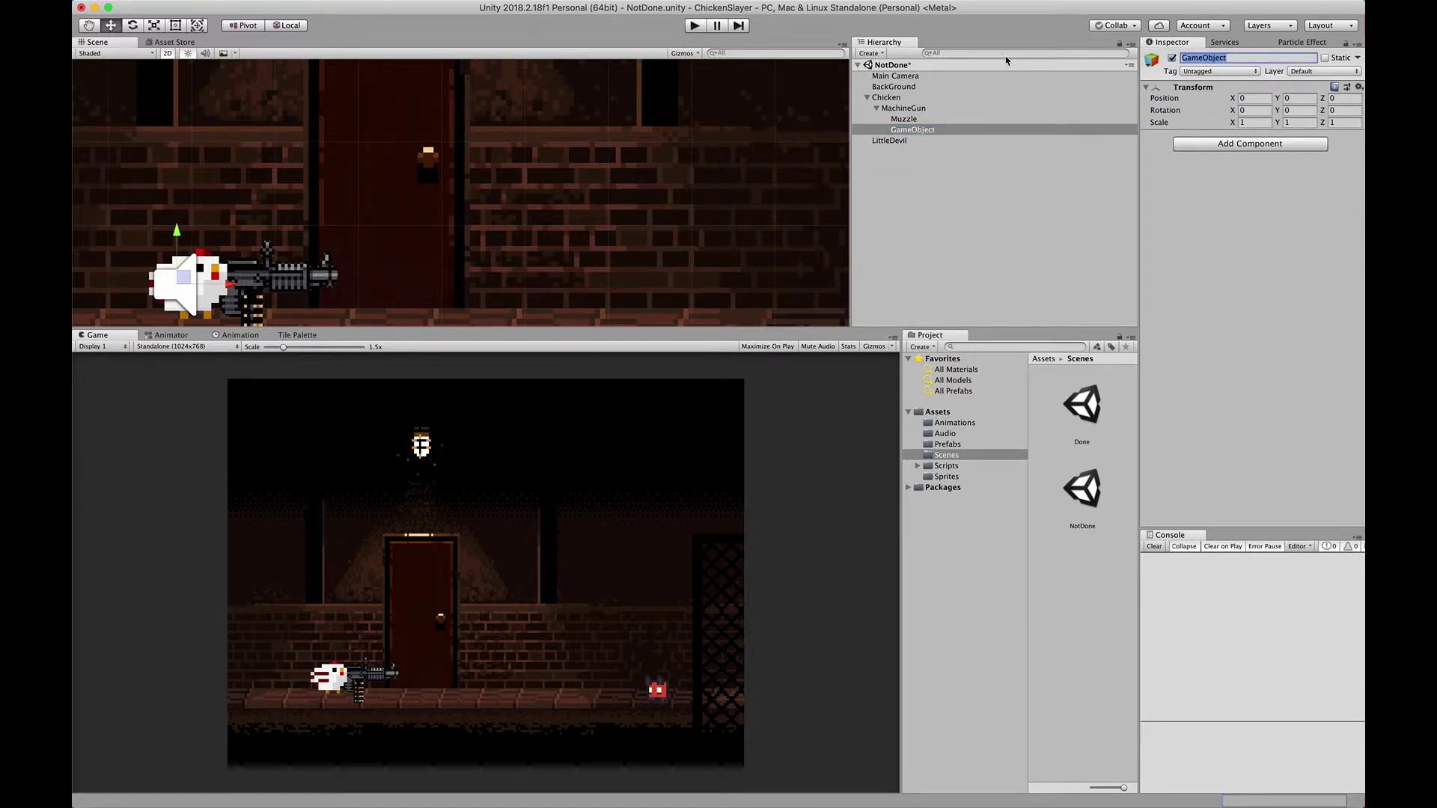
{"action": "type", "text": "LaserBeam"}
{"action": "key", "text": "Return"}
{"action": "left_click_drag", "start_coordinate": [188, 281], "coordinate": [327, 280]}
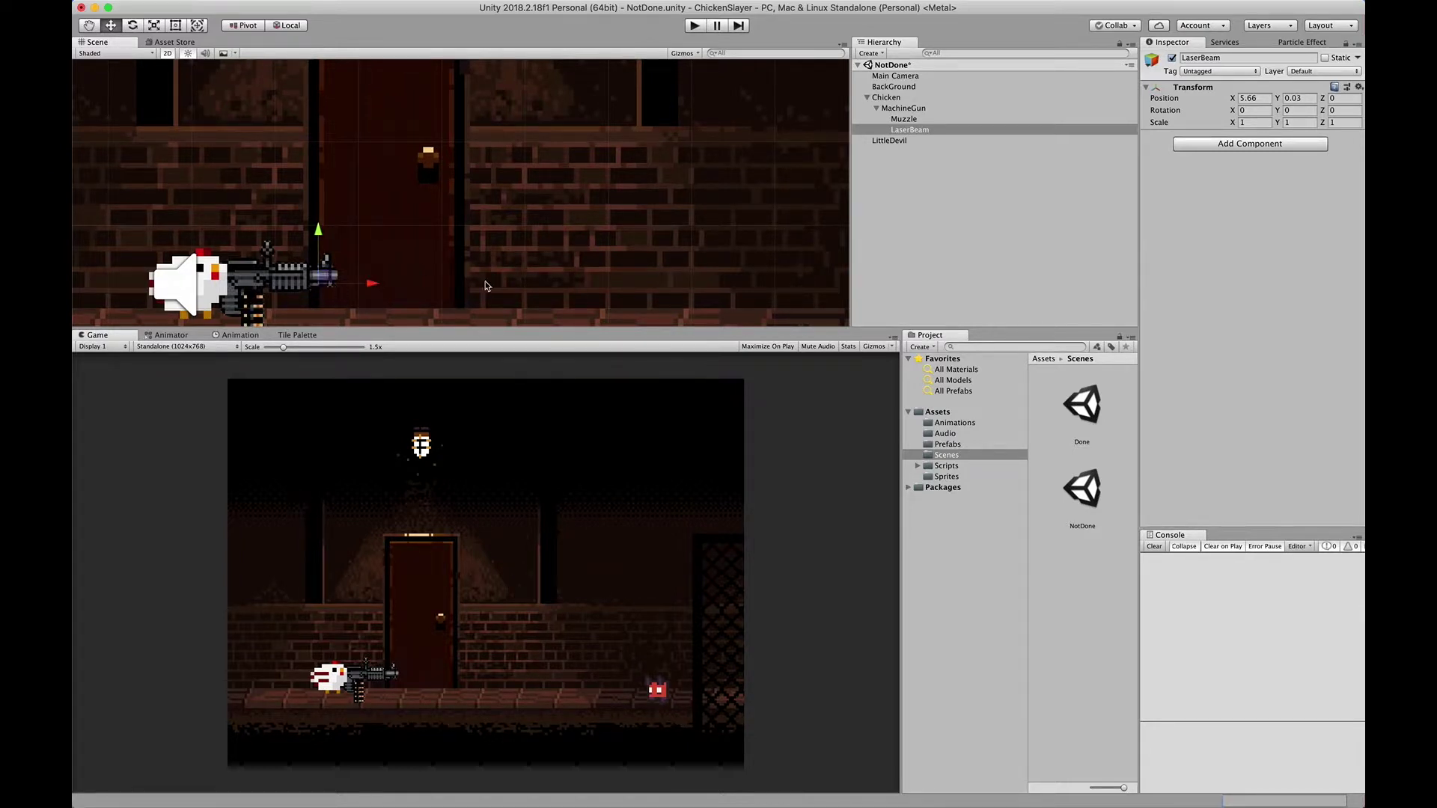
Add a Line Renderer component to LaserBeam
{"action": "left_click", "coordinate": [1263, 143]}
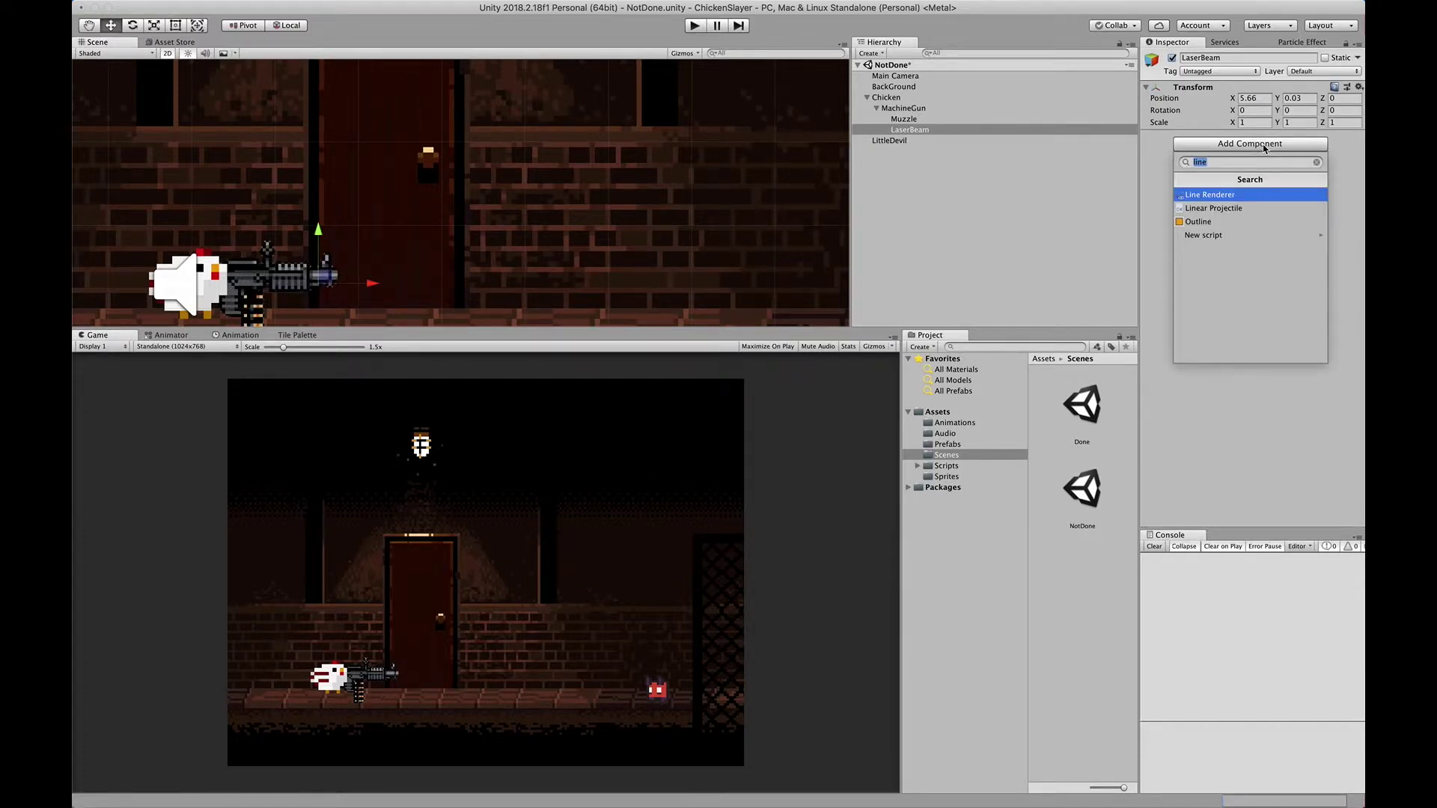
{"action": "type", "text": "line"}
{"action": "key", "text": "Return"}
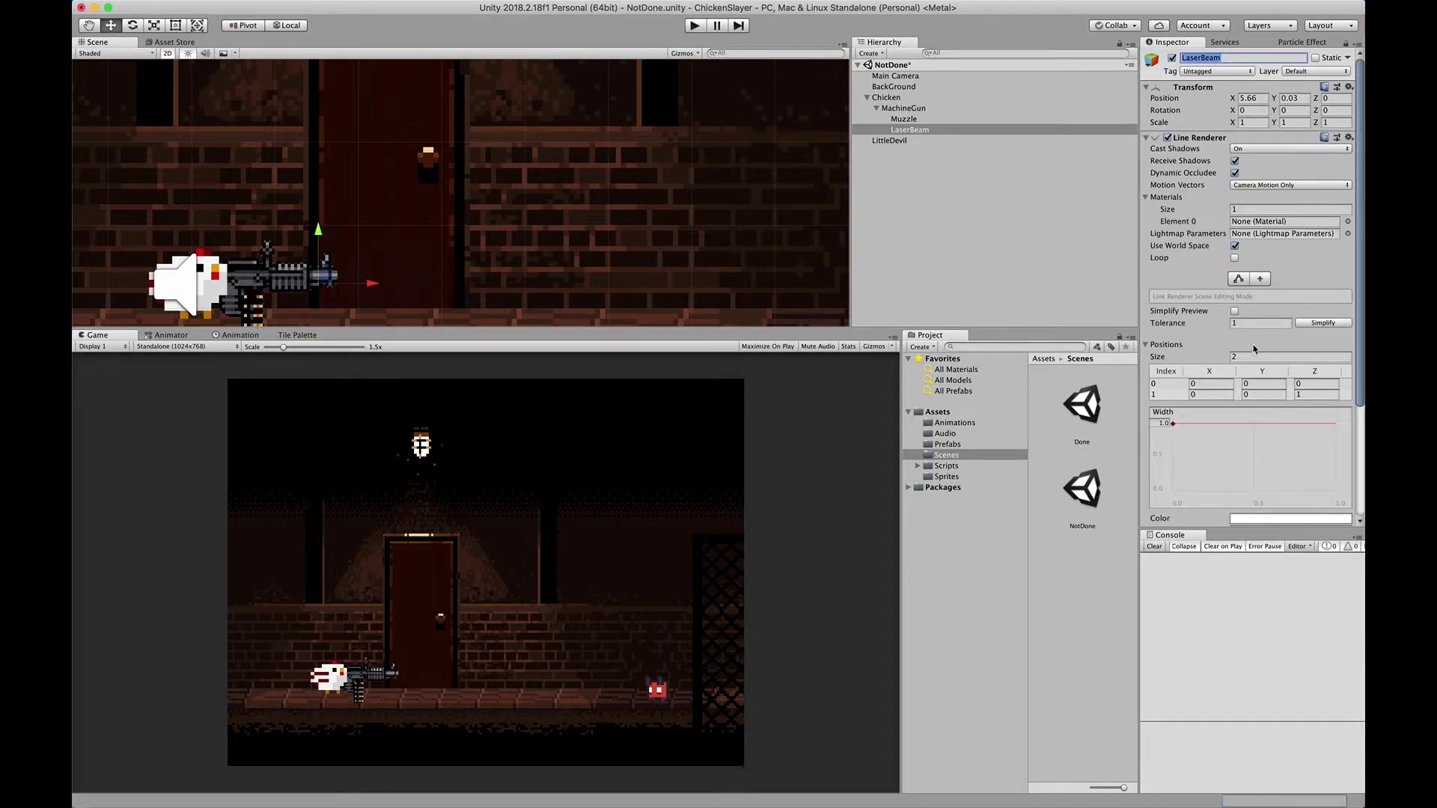
Set the line's points to (1,0,-1) and (0,0,-1) and thin its width to about 0.03
{"action": "left_click", "coordinate": [1312, 383]}
{"action": "type", "text": "-1"}
{"action": "left_click", "coordinate": [1307, 396]}
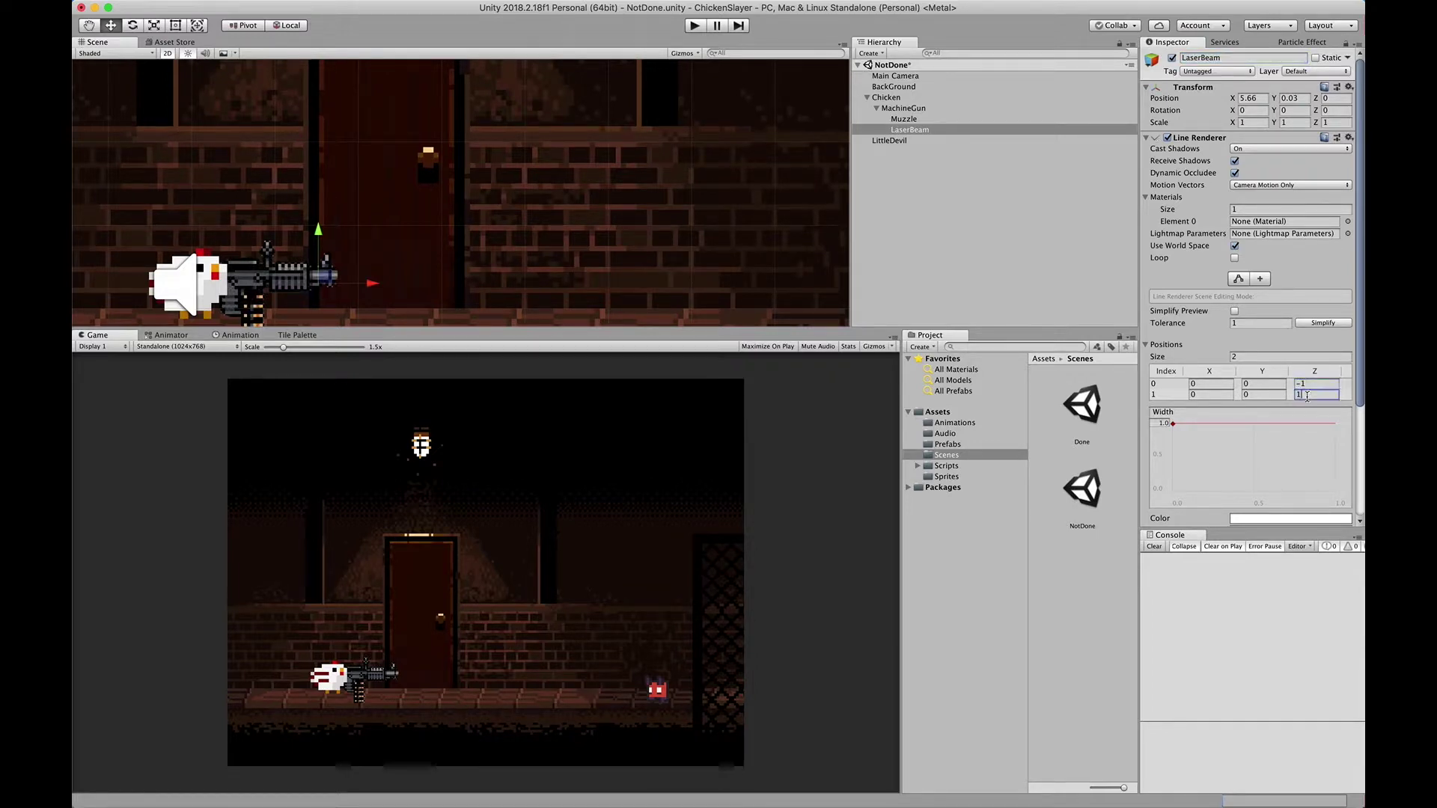
{"action": "type", "text": "-1"}
{"action": "left_click", "coordinate": [1207, 385]}
{"action": "type", "text": "1"}
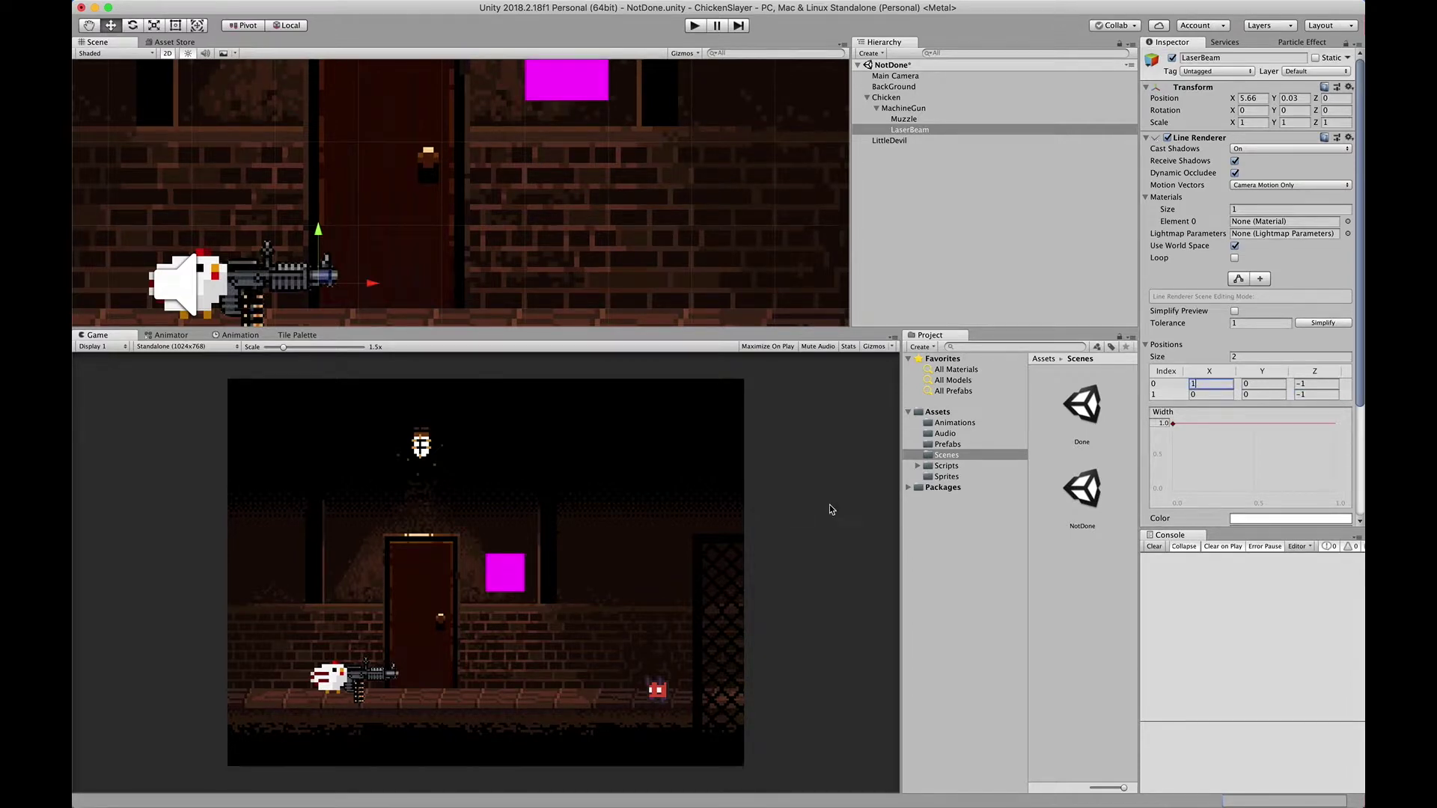
{"action": "mouse_move", "coordinate": [593, 147]}
{"action": "middle_mouse_down"}
{"action": "mouse_move", "coordinate": [570, 241]}
{"action": "mouse_move", "coordinate": [582, 87]}
{"action": "mouse_move", "coordinate": [576, 100]}
{"action": "mouse_move", "coordinate": [631, 81]}
{"action": "mouse_move", "coordinate": [616, 137]}
{"action": "middle_mouse_up"}
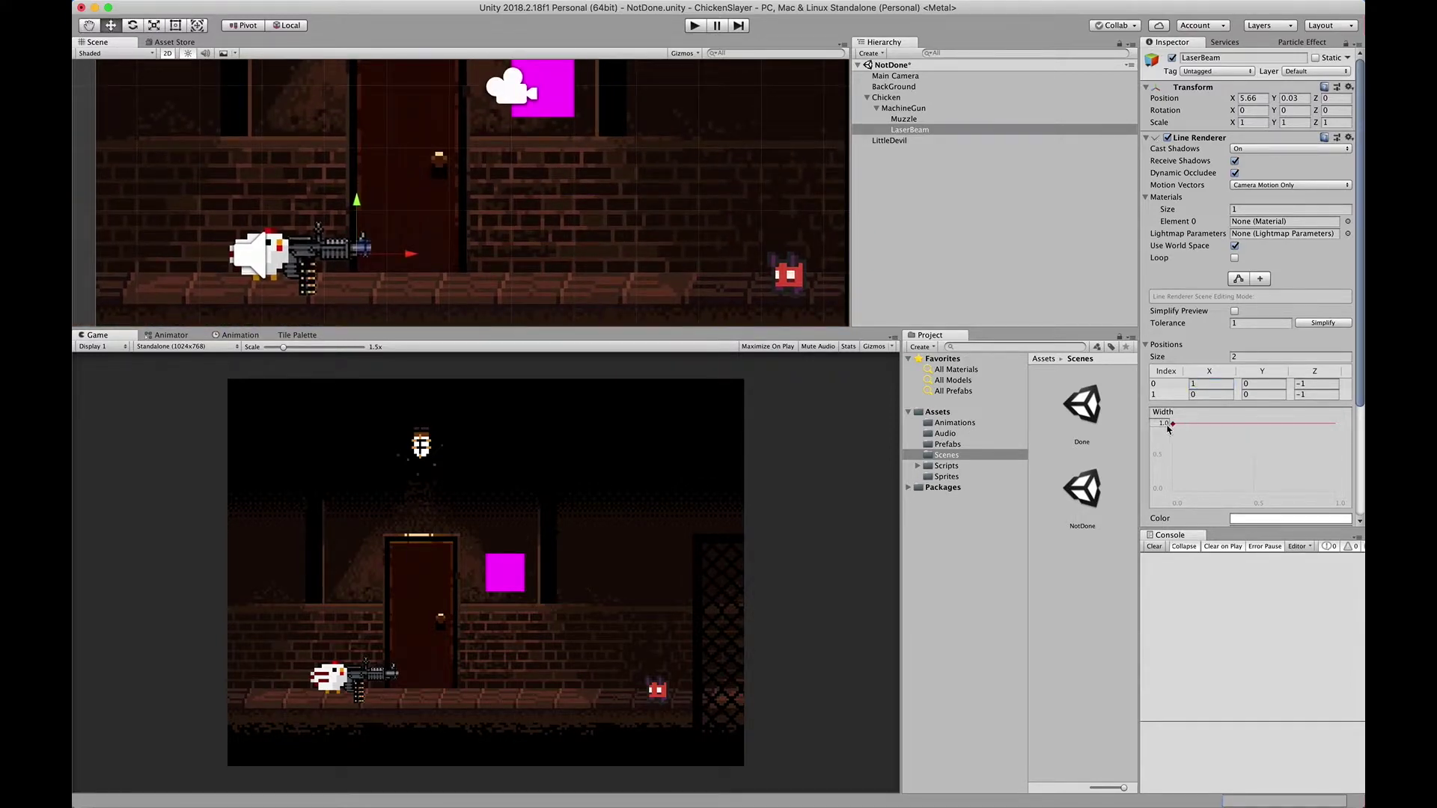
{"action": "left_click_drag", "start_coordinate": [1173, 425], "coordinate": [1172, 495]}
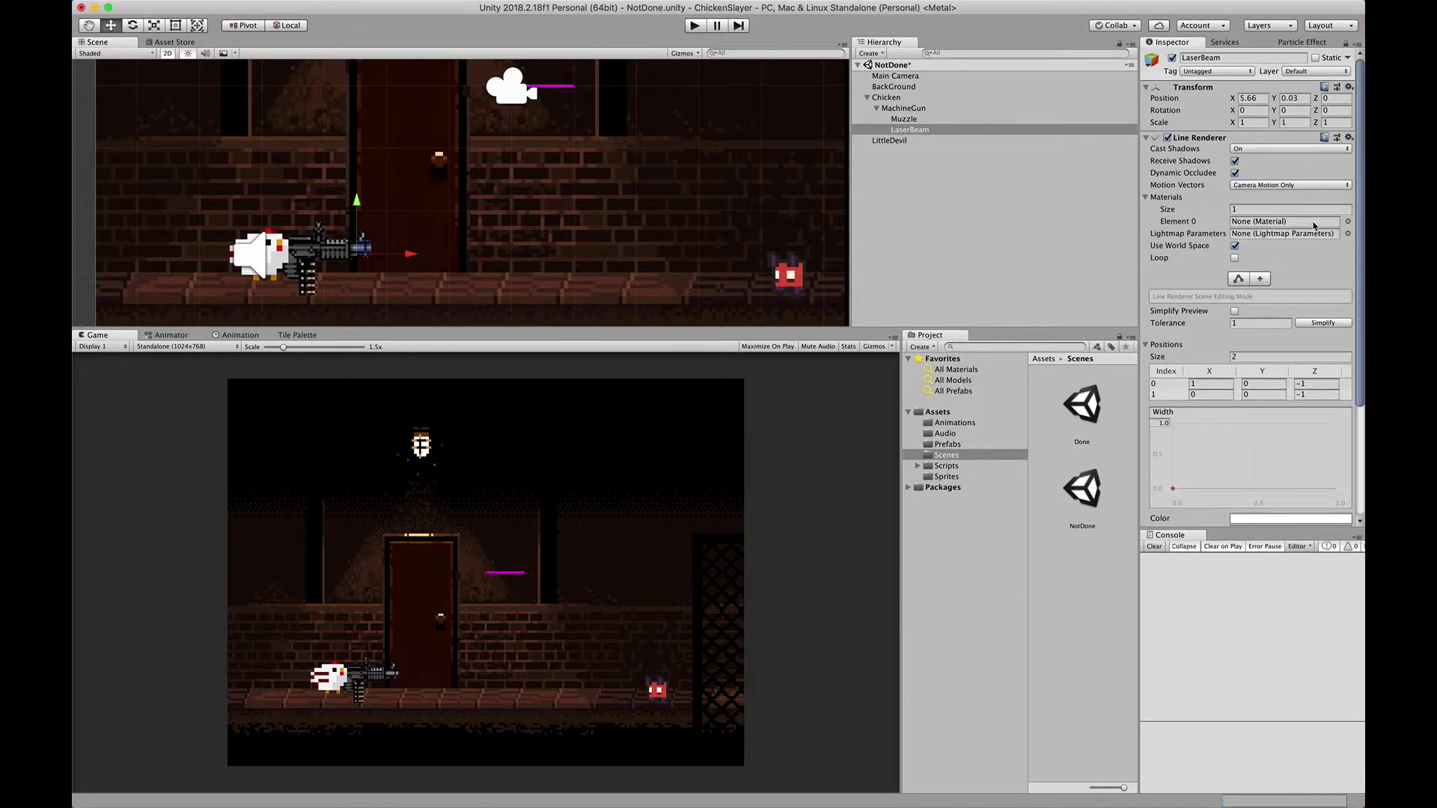
Assign the Sprites-Default material to the line
{"action": "left_click", "coordinate": [1348, 222]}
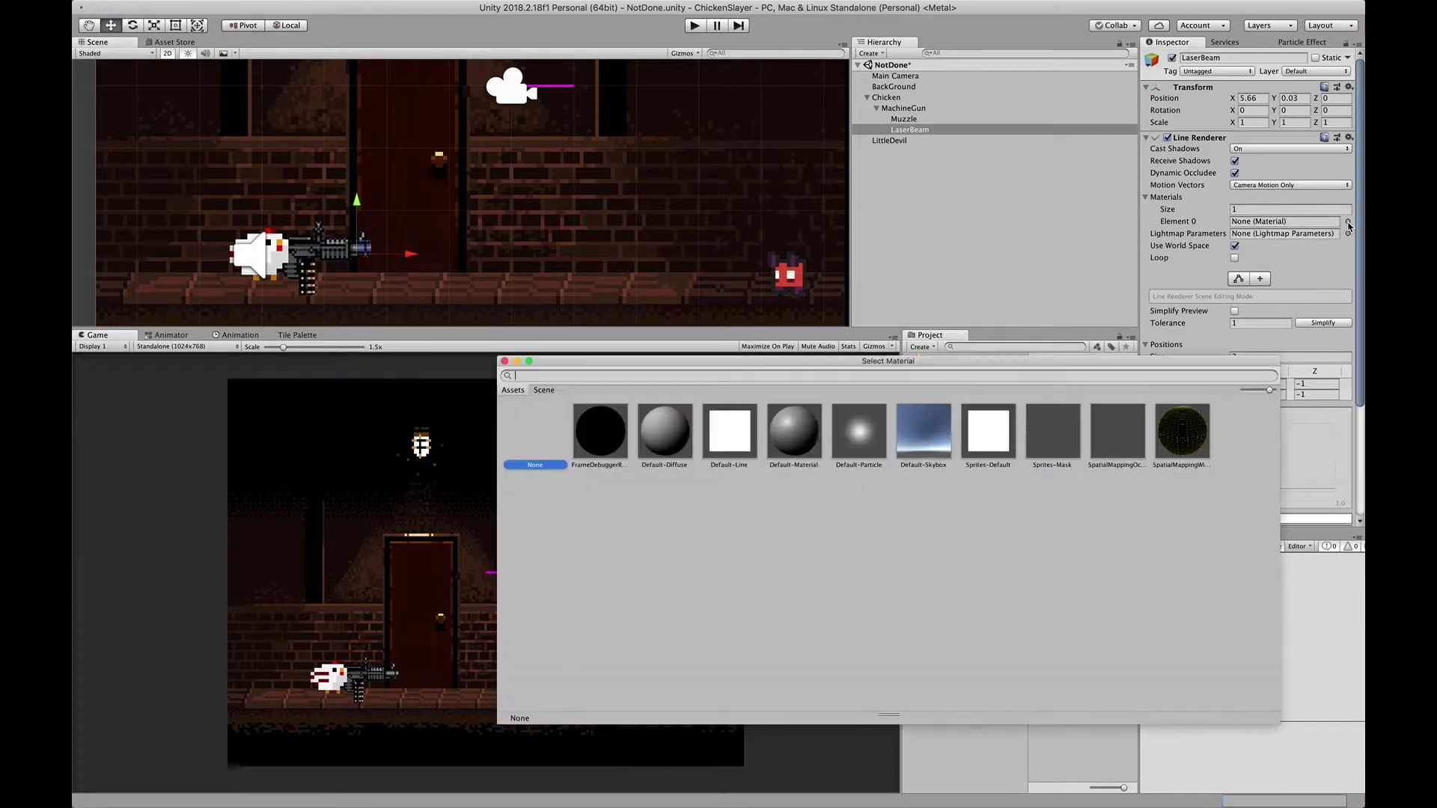
{"action": "left_click", "coordinate": [996, 442]}
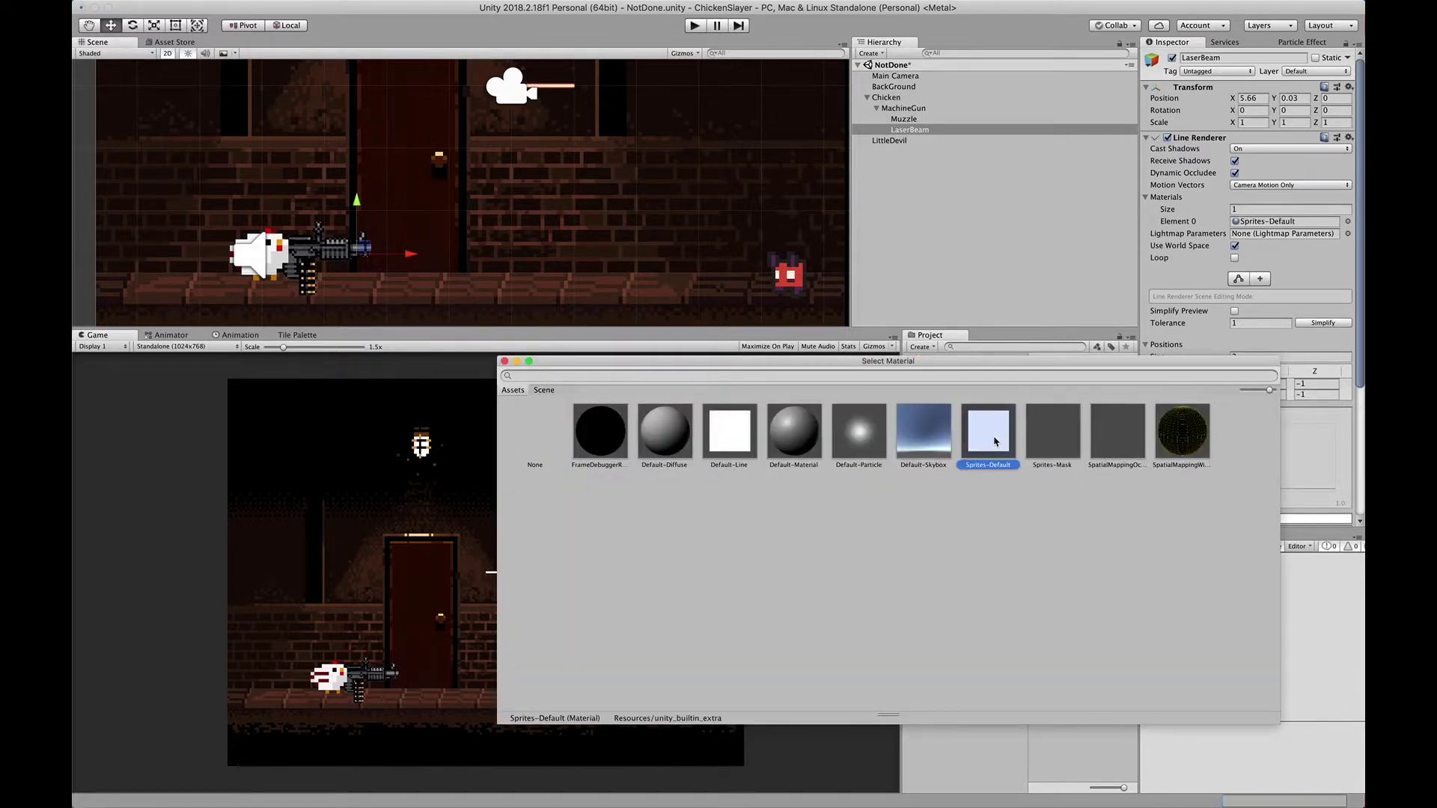
{"action": "left_click", "coordinate": [504, 360]}
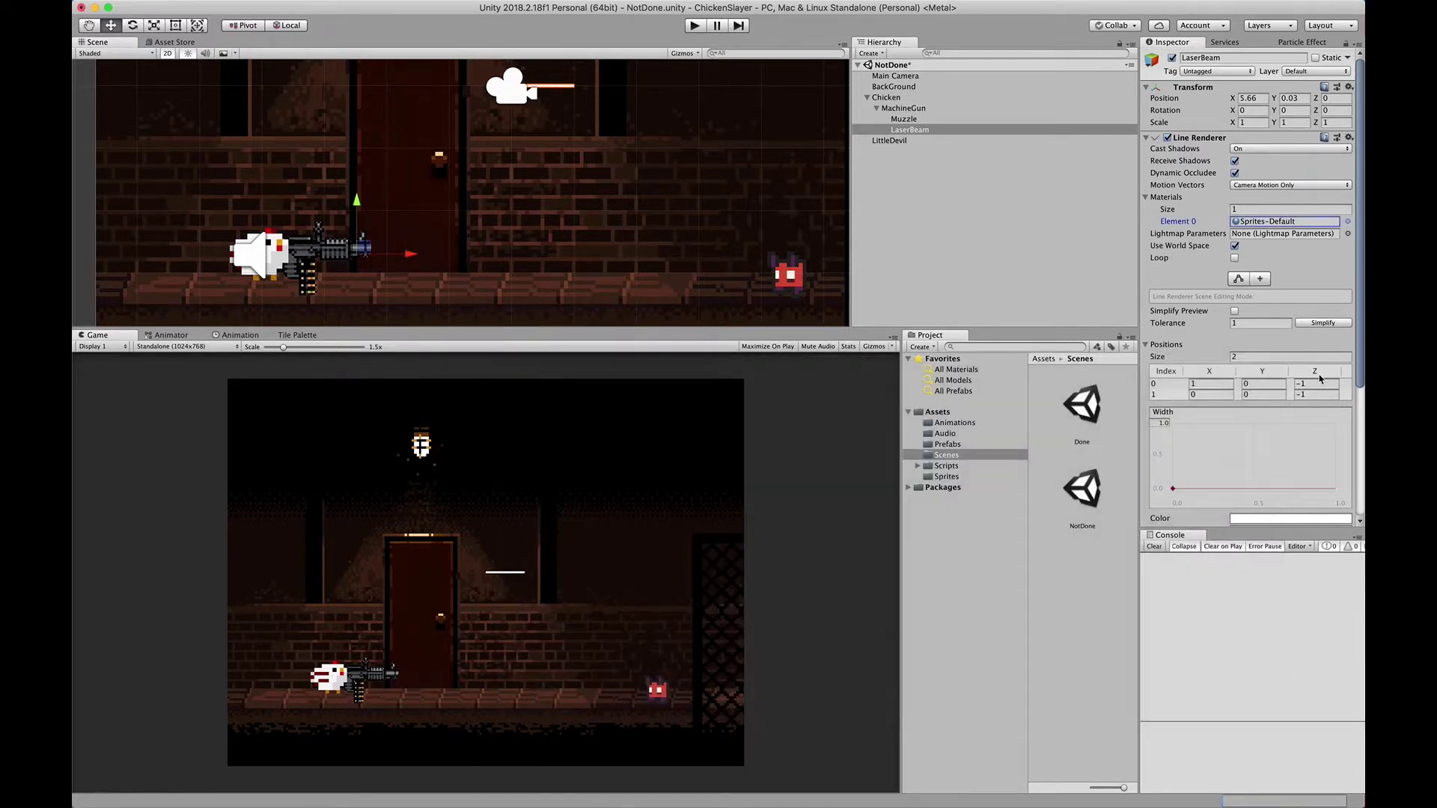
{"action": "scroll", "coordinate": [1296, 265], "scroll_direction": "down", "scroll_amount": 5}
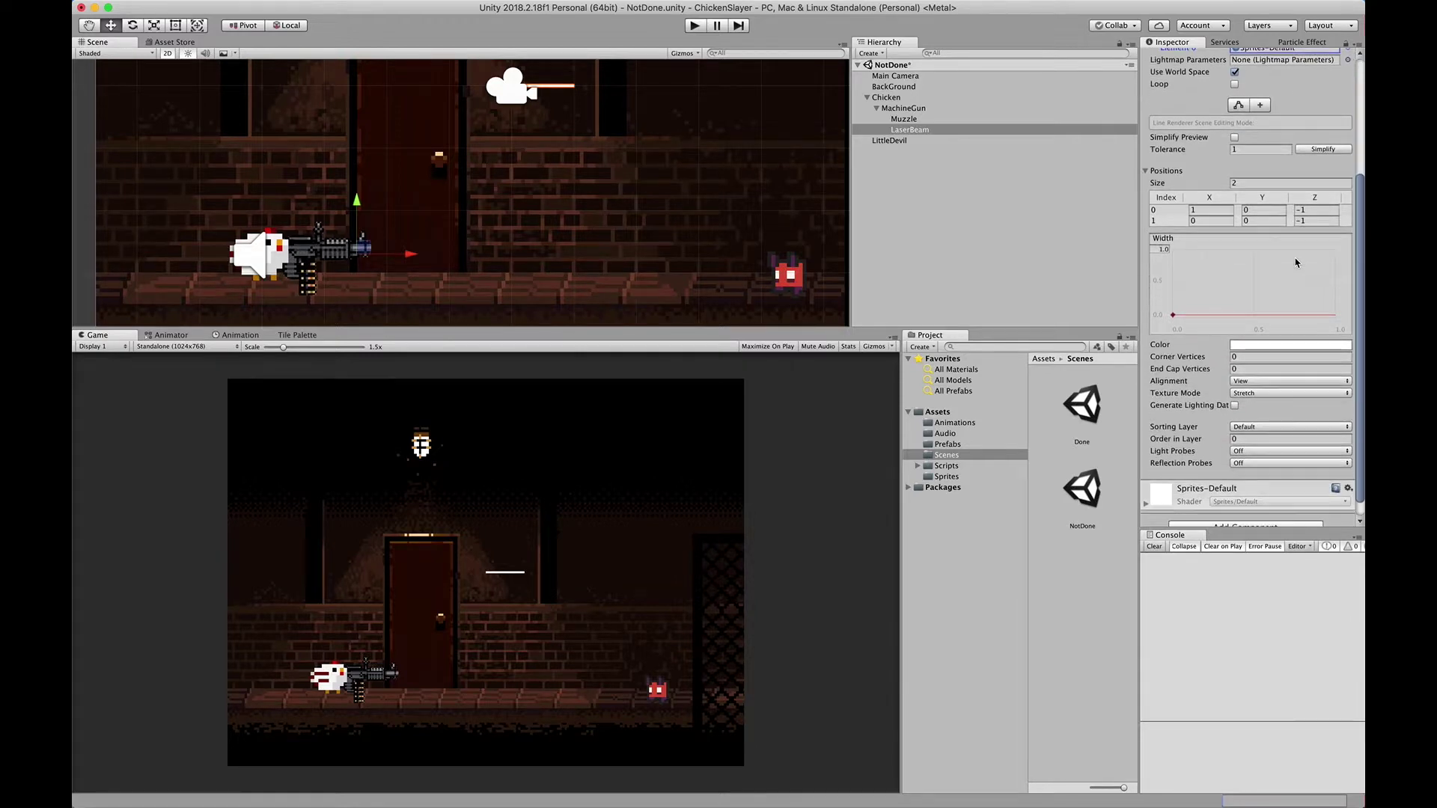
Set the line's colour gradient to solid green 00FF61 in Fixed mode
{"action": "left_click", "coordinate": [1232, 347]}
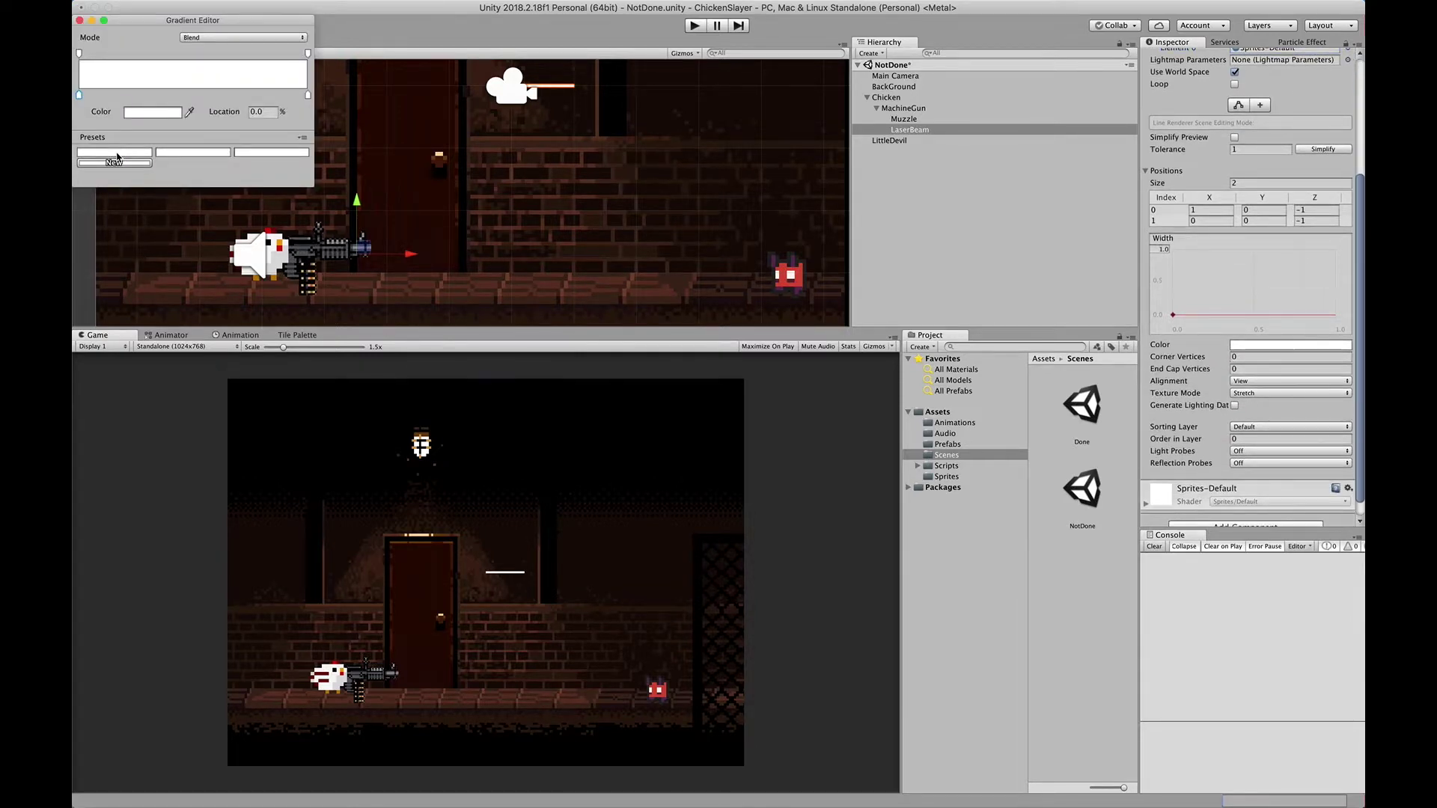
{"action": "left_click", "coordinate": [162, 114]}
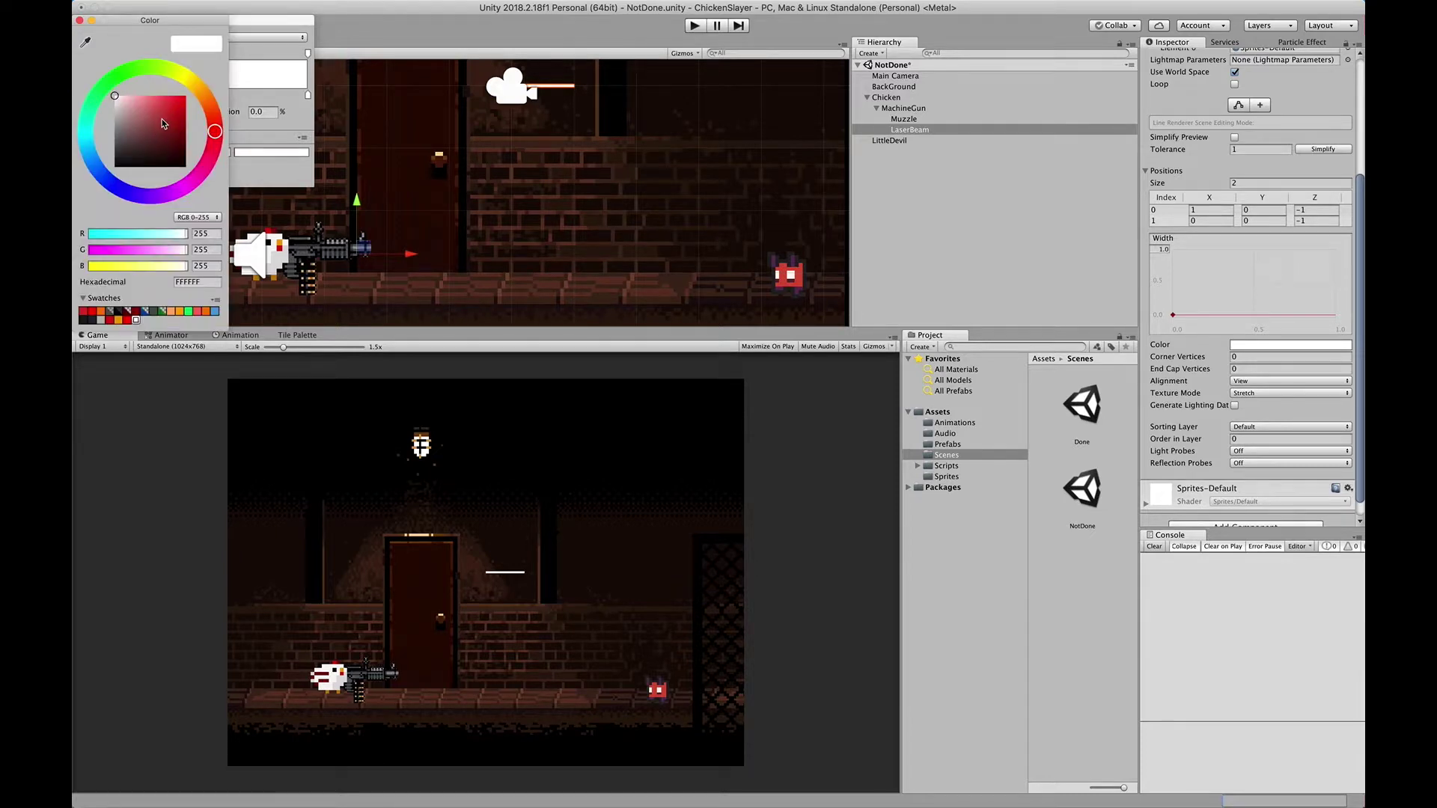
{"action": "left_click", "coordinate": [188, 313]}
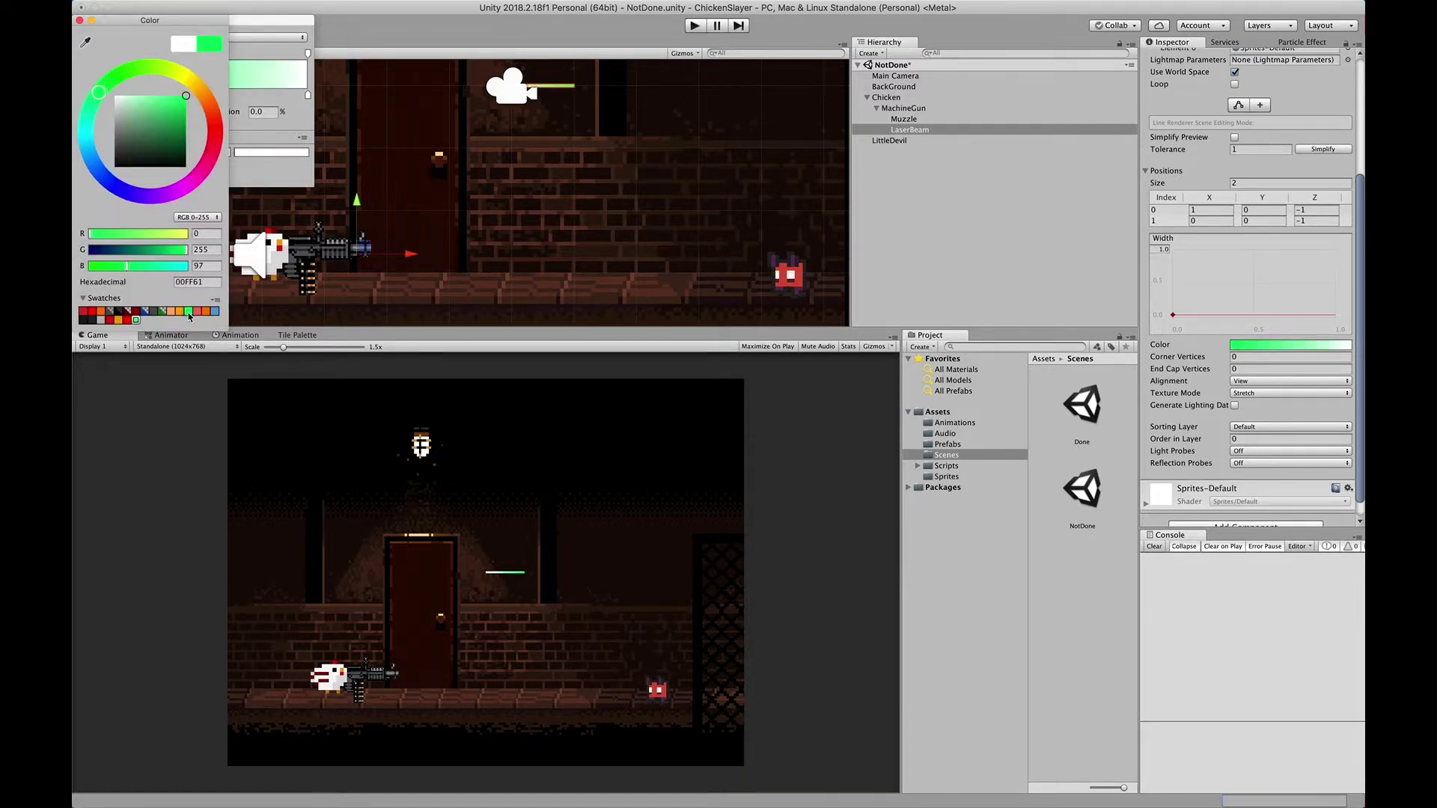
{"action": "left_click", "coordinate": [80, 21]}
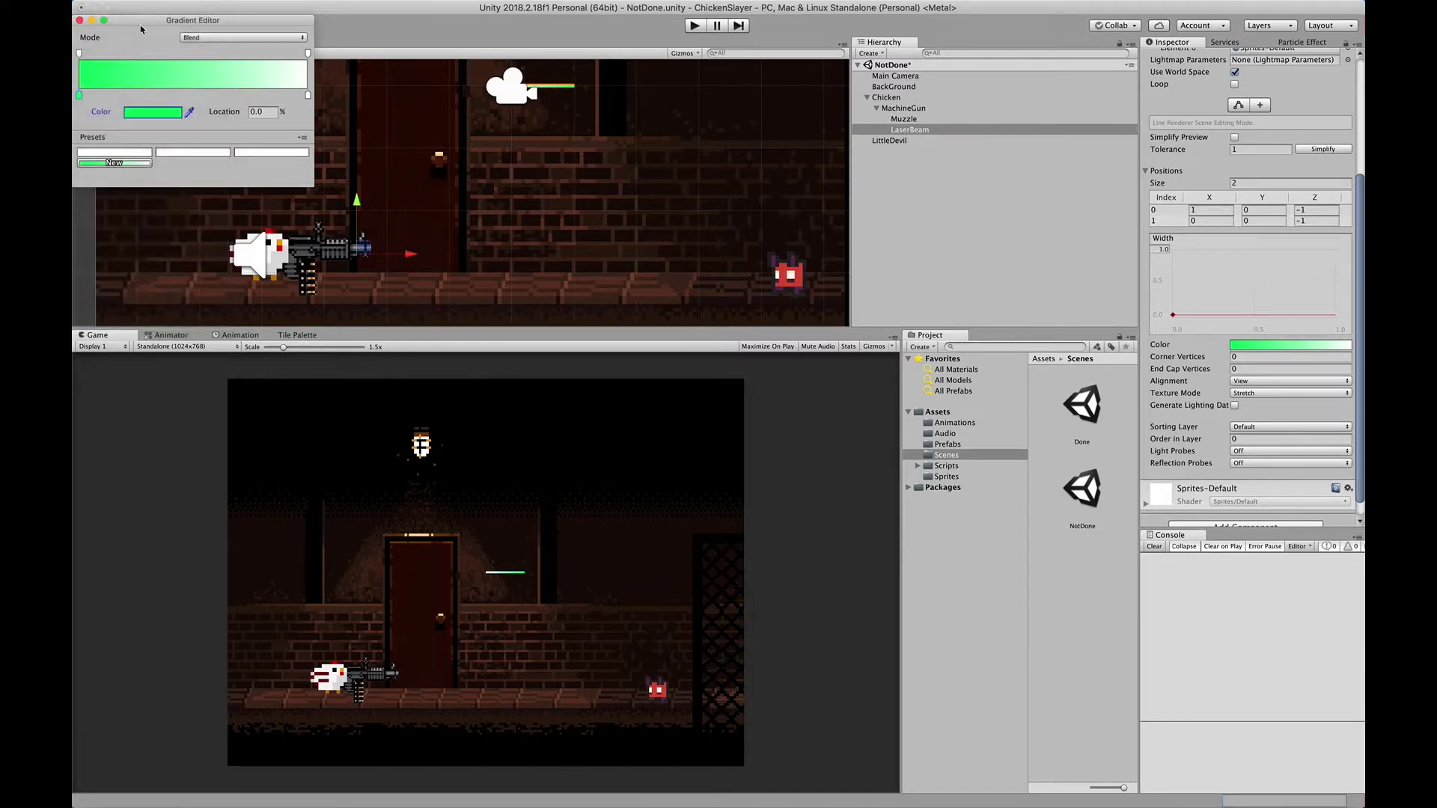
{"action": "left_click", "coordinate": [250, 41]}
{"action": "left_click", "coordinate": [247, 51]}
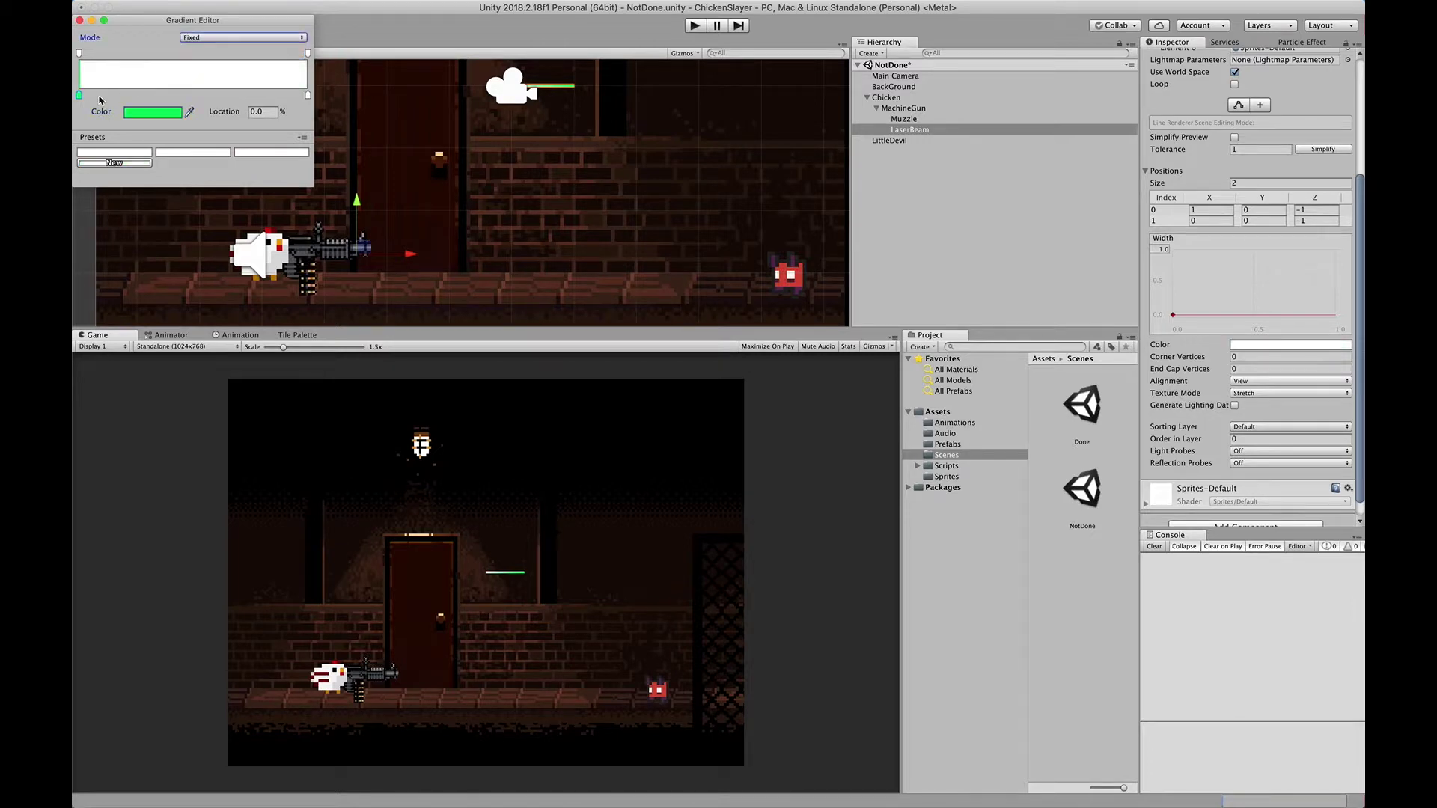
{"action": "left_click_drag", "start_coordinate": [86, 97], "coordinate": [311, 98]}
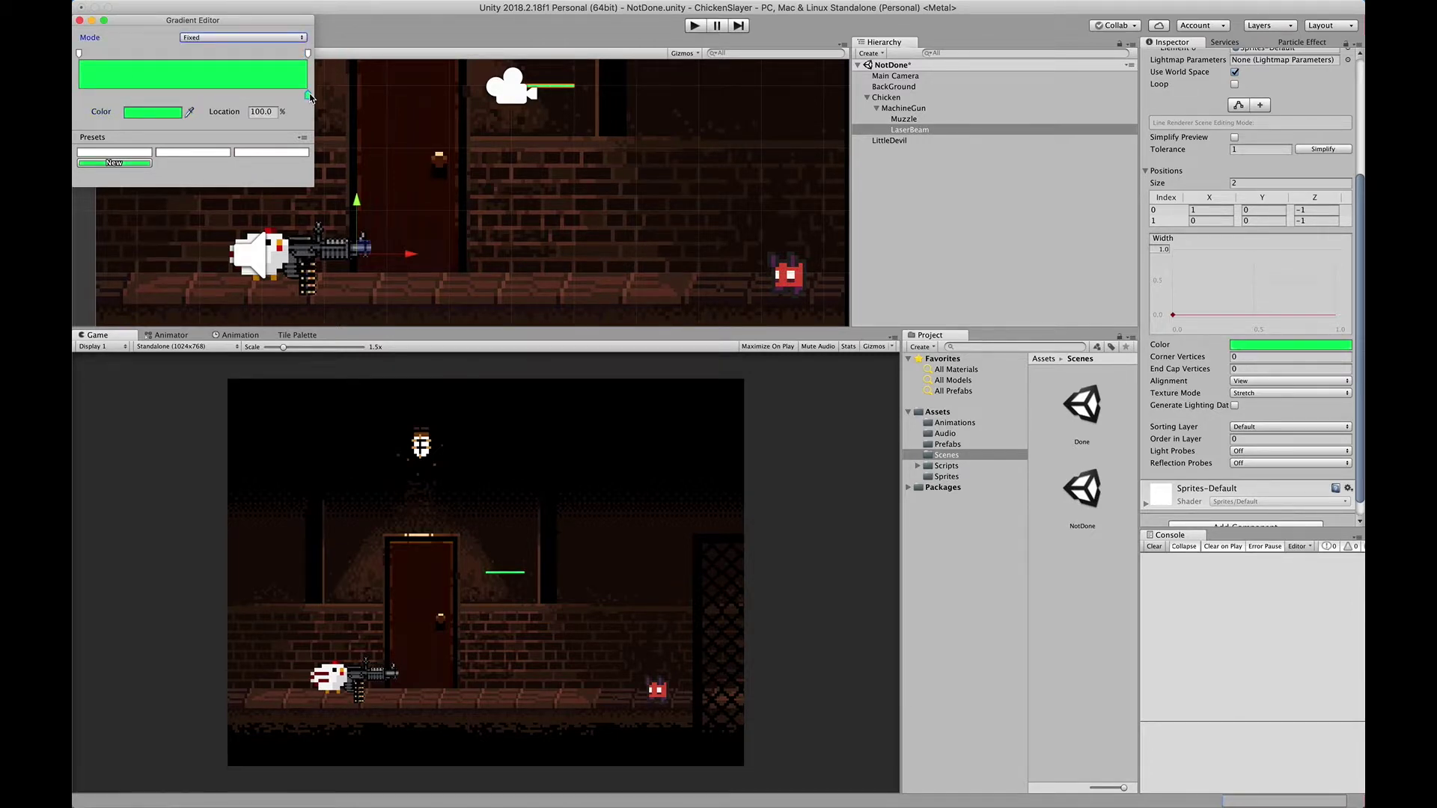
{"action": "left_click", "coordinate": [79, 20]}
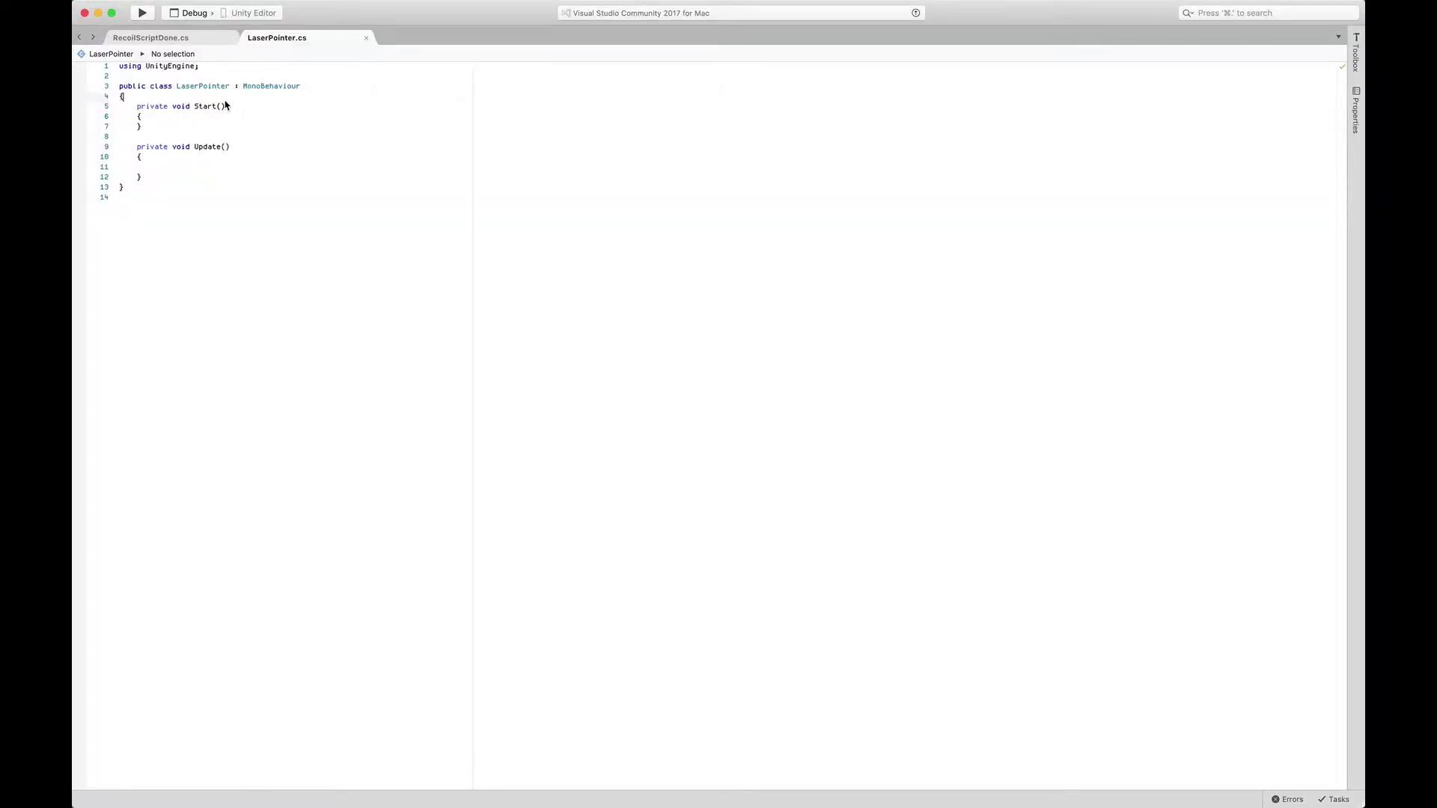
Declare a private LineRenderer field named _linerenderer in LaserPointer
{"action": "key", "text": "Return"}
{"action": "type", "text": "pu"}
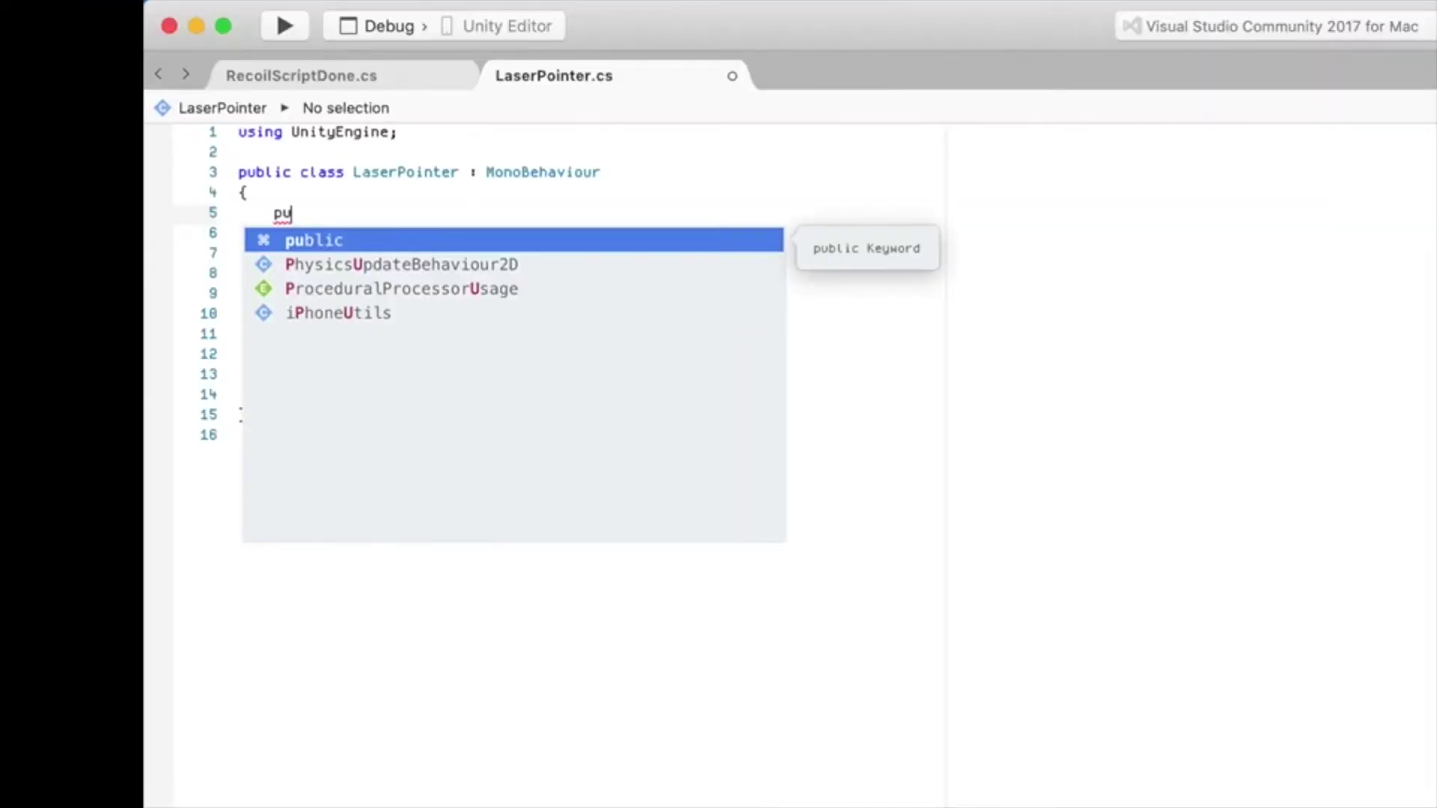
{"action": "key", "text": "BackSpace"}
{"action": "type", "text": "rivate"}
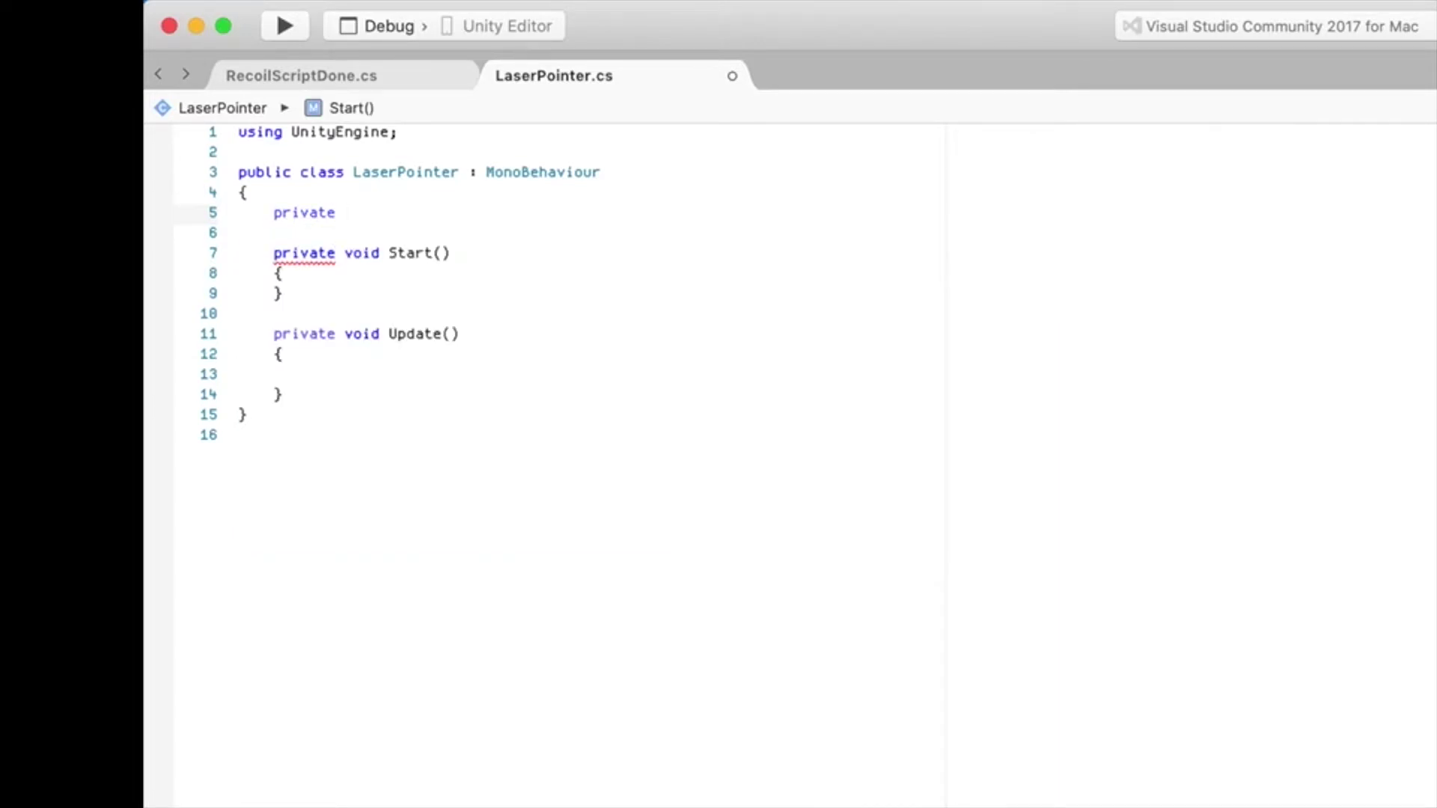
{"action": "type", "text": " LineRenderer"}
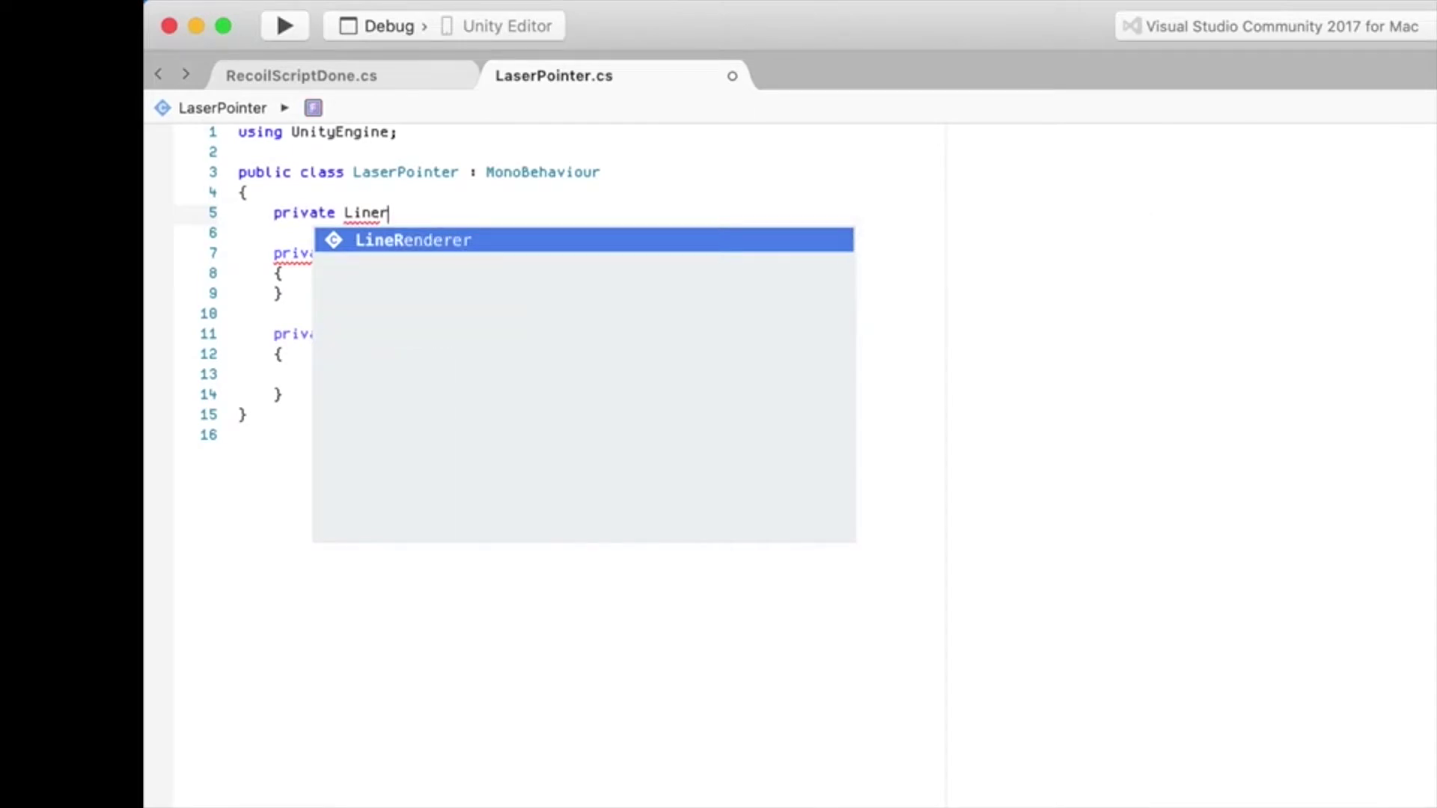
{"action": "type", "text": " _li"}
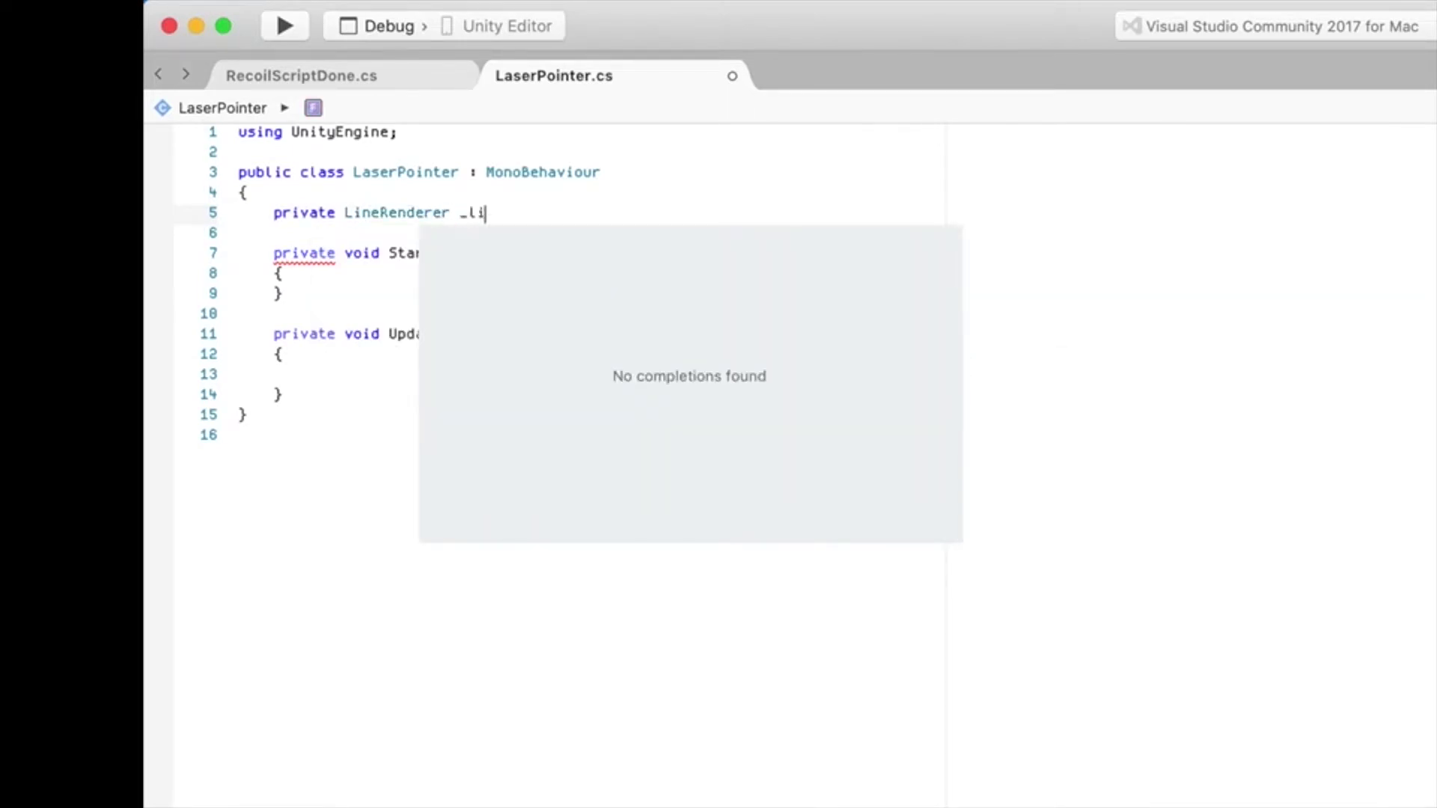
{"action": "type", "text": "nerenderer"}
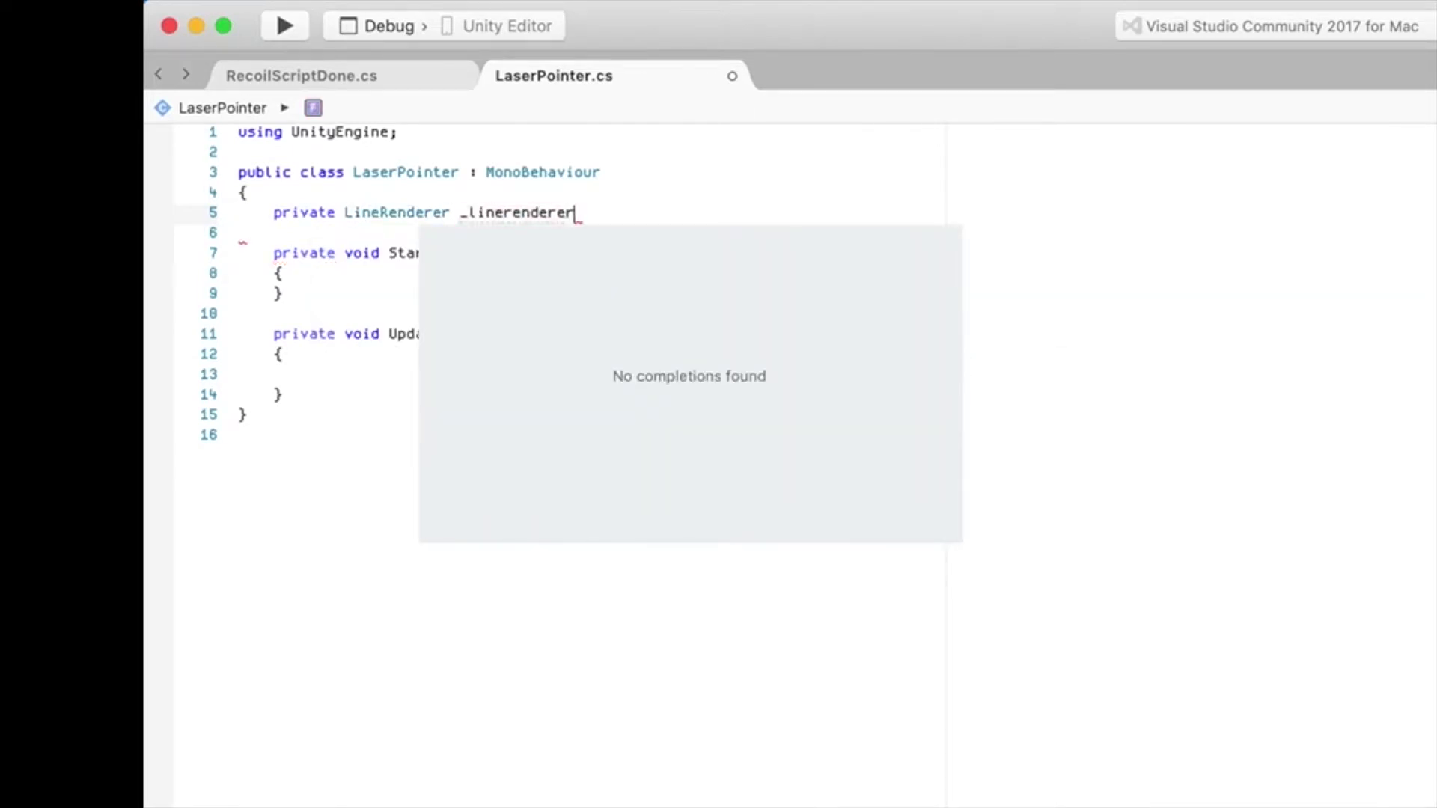
{"action": "type", "text": ";"}
In Start, assign _linerenderer = GetComponent<LineRenderer>(); and save the script
{"action": "key", "text": "Down"}
{"action": "key", "text": "Down"}
{"action": "key", "text": "Down"}
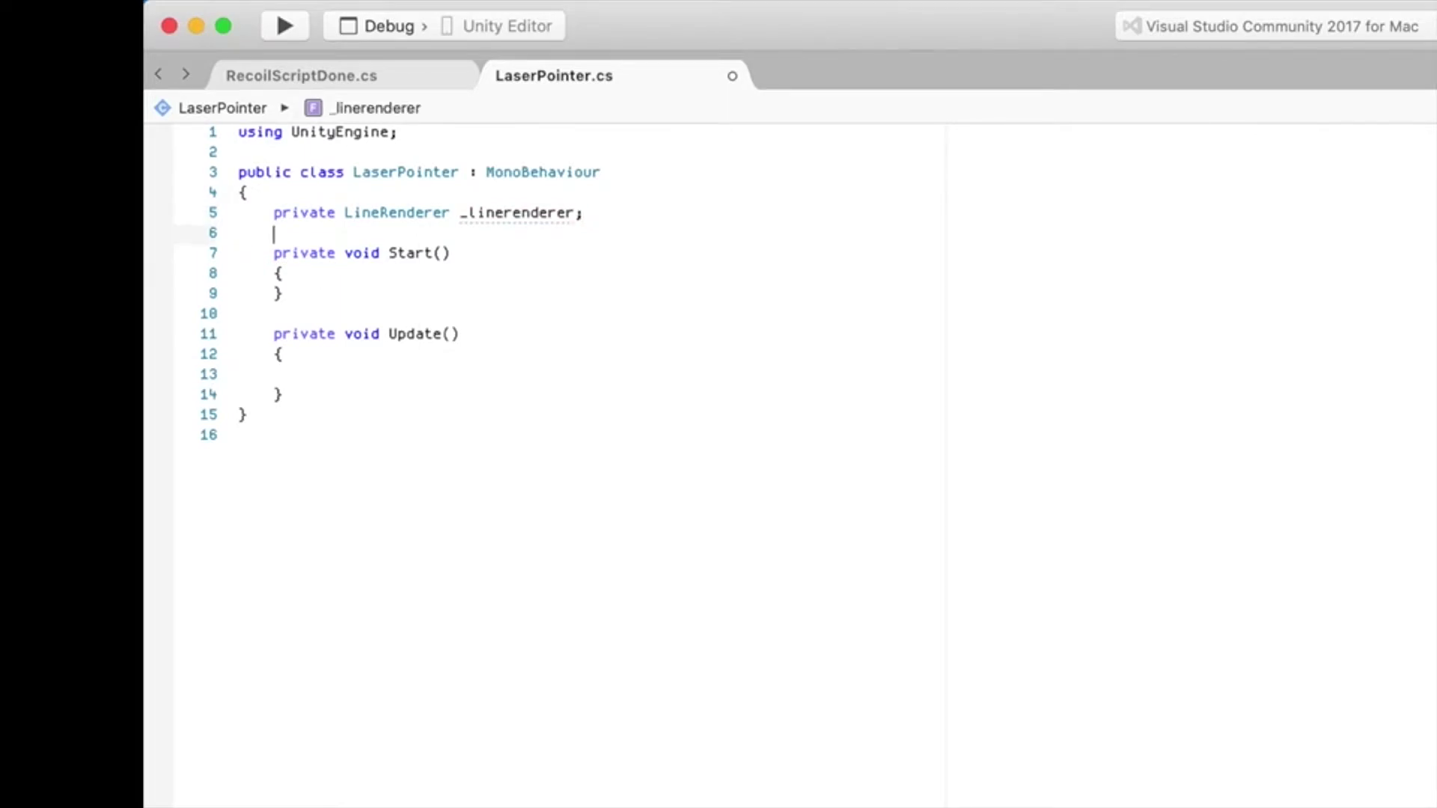
{"action": "key", "text": "Return"}
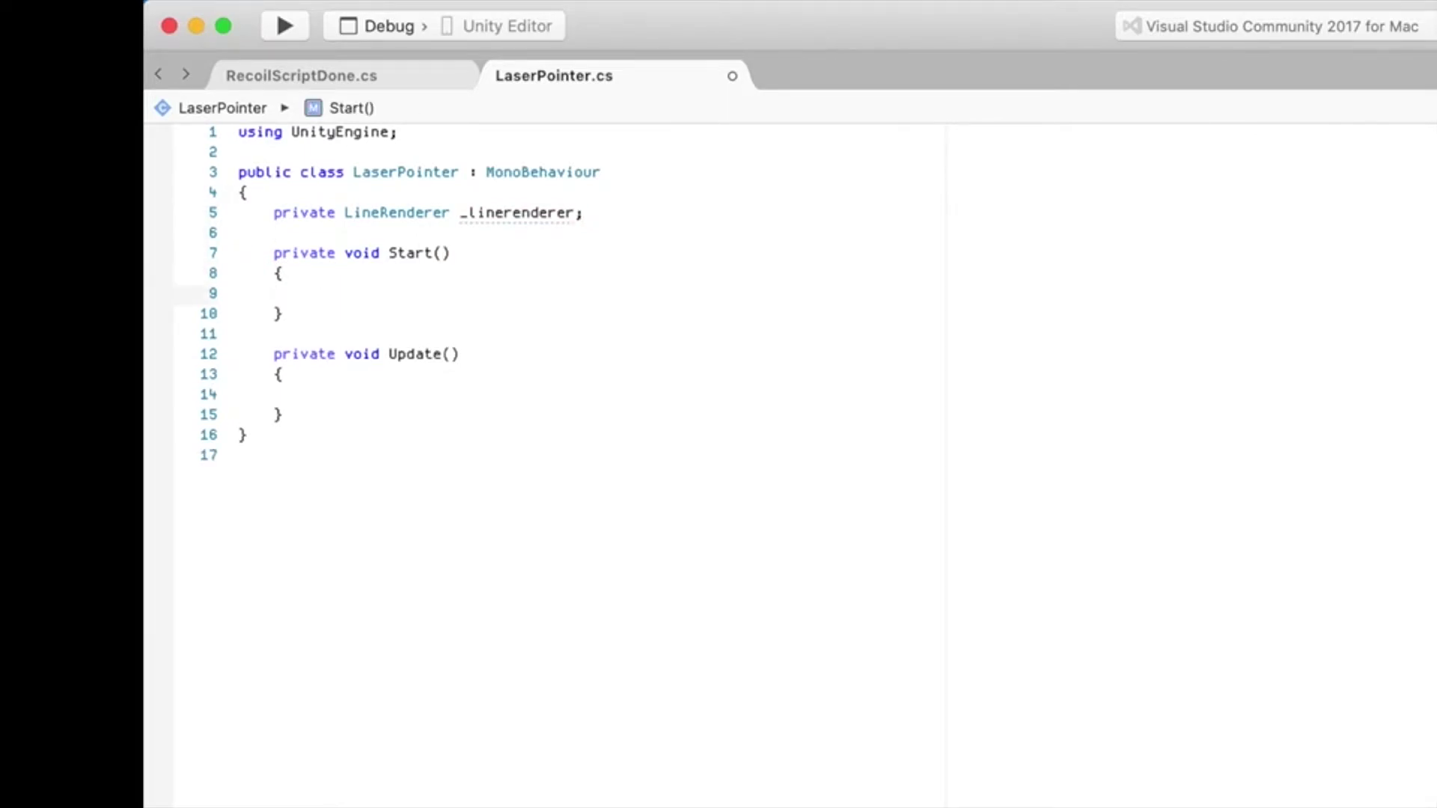
{"action": "type", "text": "_line"}
{"action": "key", "text": "Tab"}
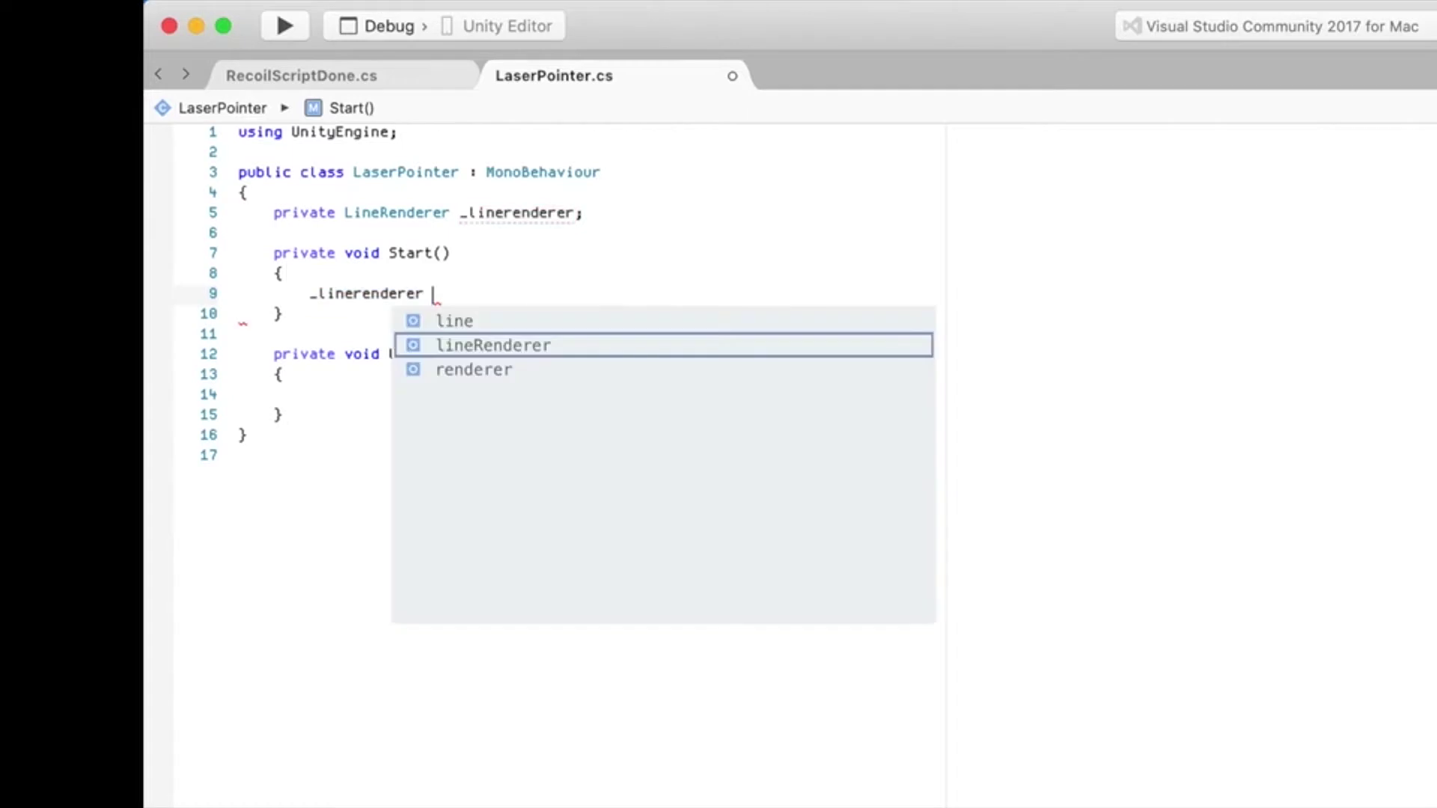
{"action": "type", "text": "= Getcomp"}
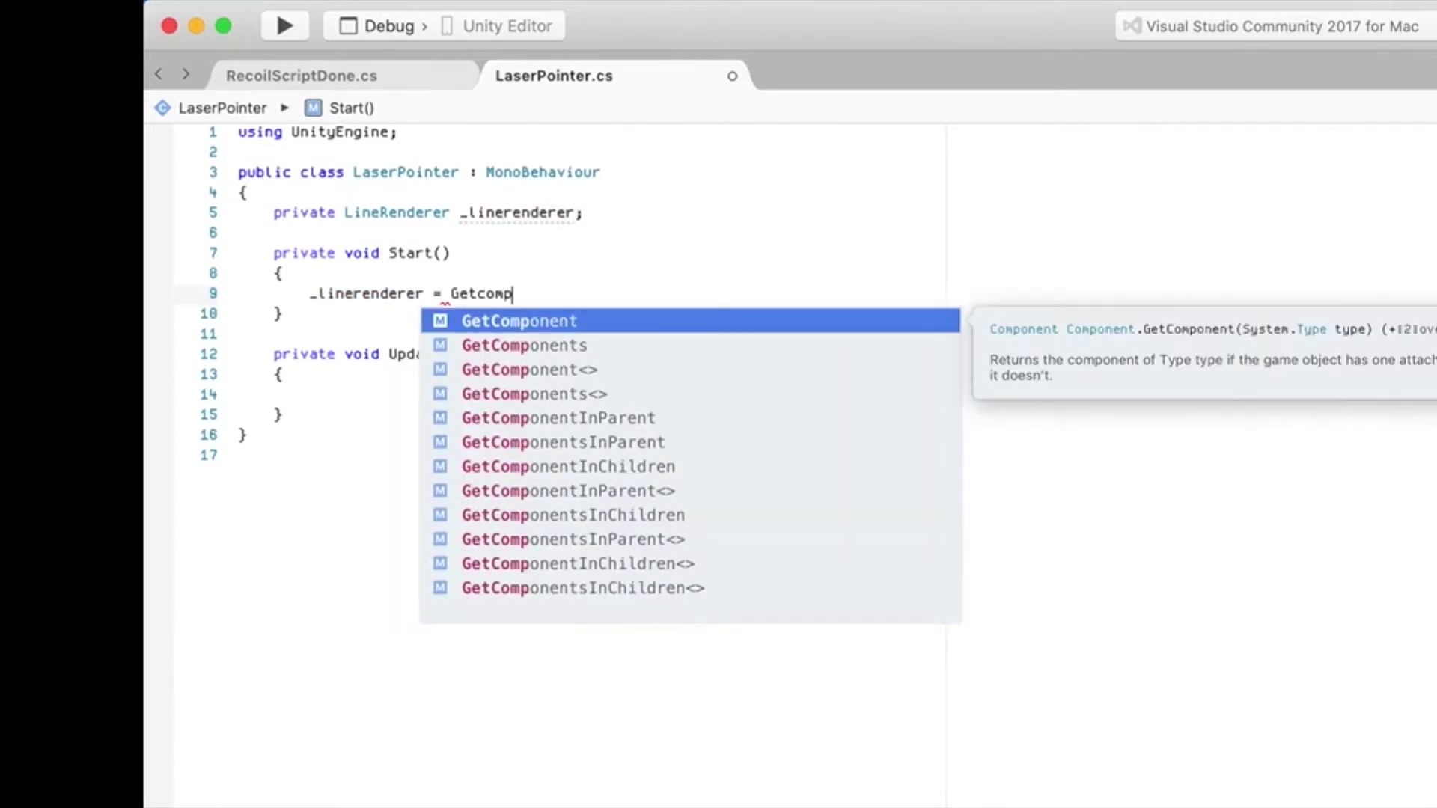
{"action": "key", "text": "Tab"}
{"action": "type", "text": "<Linere"}
{"action": "key", "text": "BackSpace"}
{"action": "key", "text": "BackSpace"}
{"action": "key", "text": "BackSpace"}
{"action": "key", "text": "BackSpace"}
{"action": "key", "text": "BackSpace"}
{"action": "key", "text": "BackSpace"}
{"action": "type", "text": "LineRe"}
{"action": "key", "text": "Tab"}
{"action": "type", "text": ">()"}
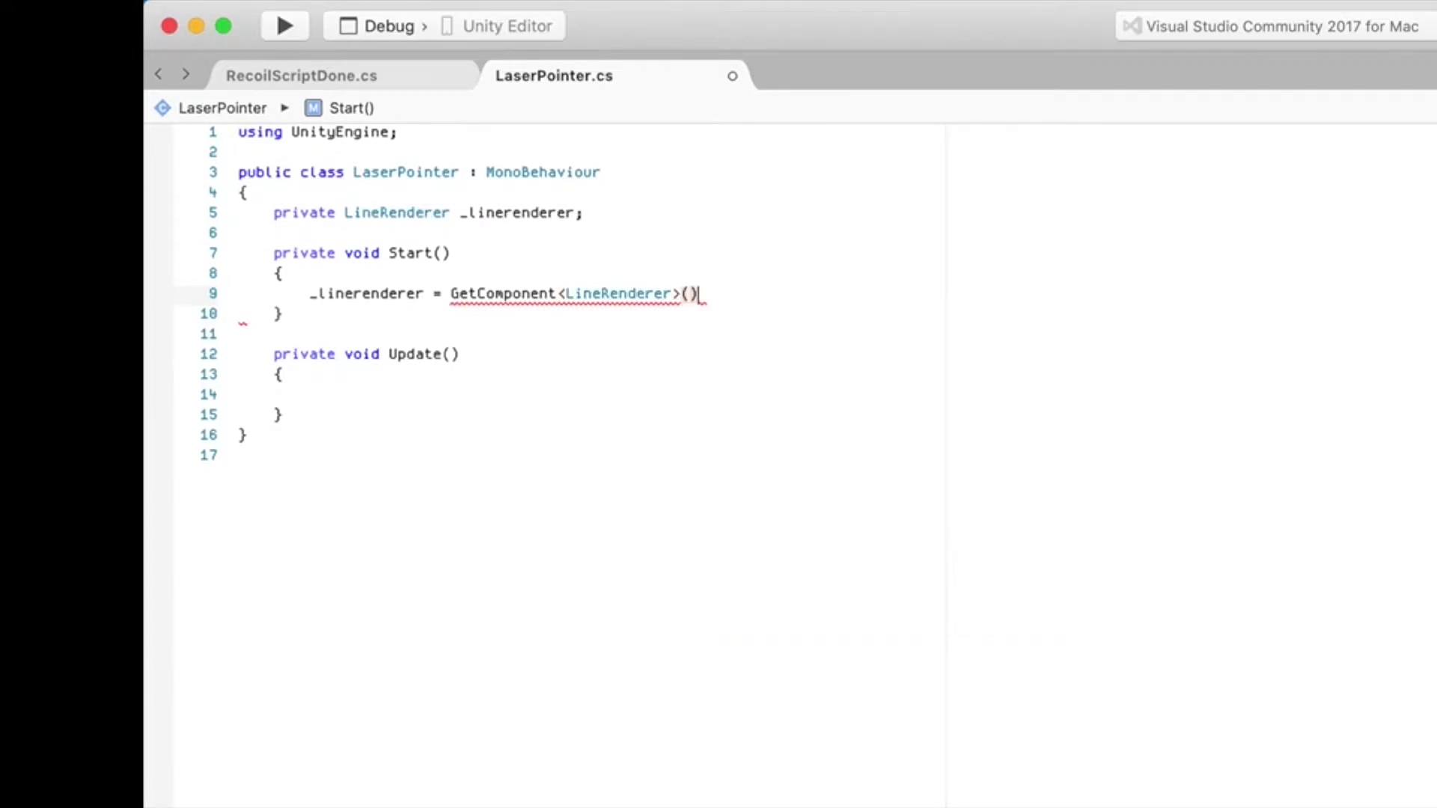
{"action": "type", "text": ";"}
{"action": "key", "text": "super+s"}
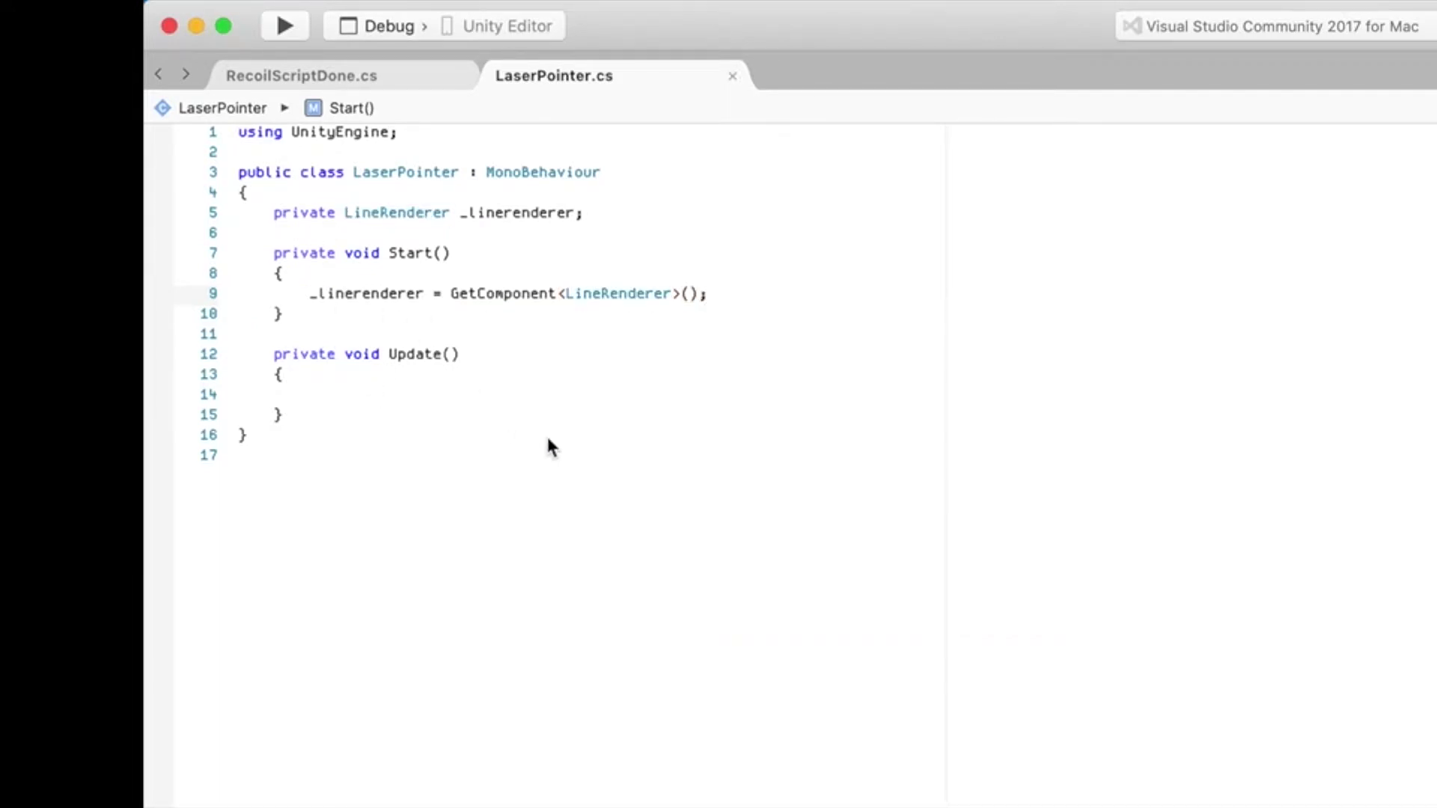
Add a public float _laserBeamLength field at the top of the class
{"action": "left_click", "coordinate": [334, 397]}
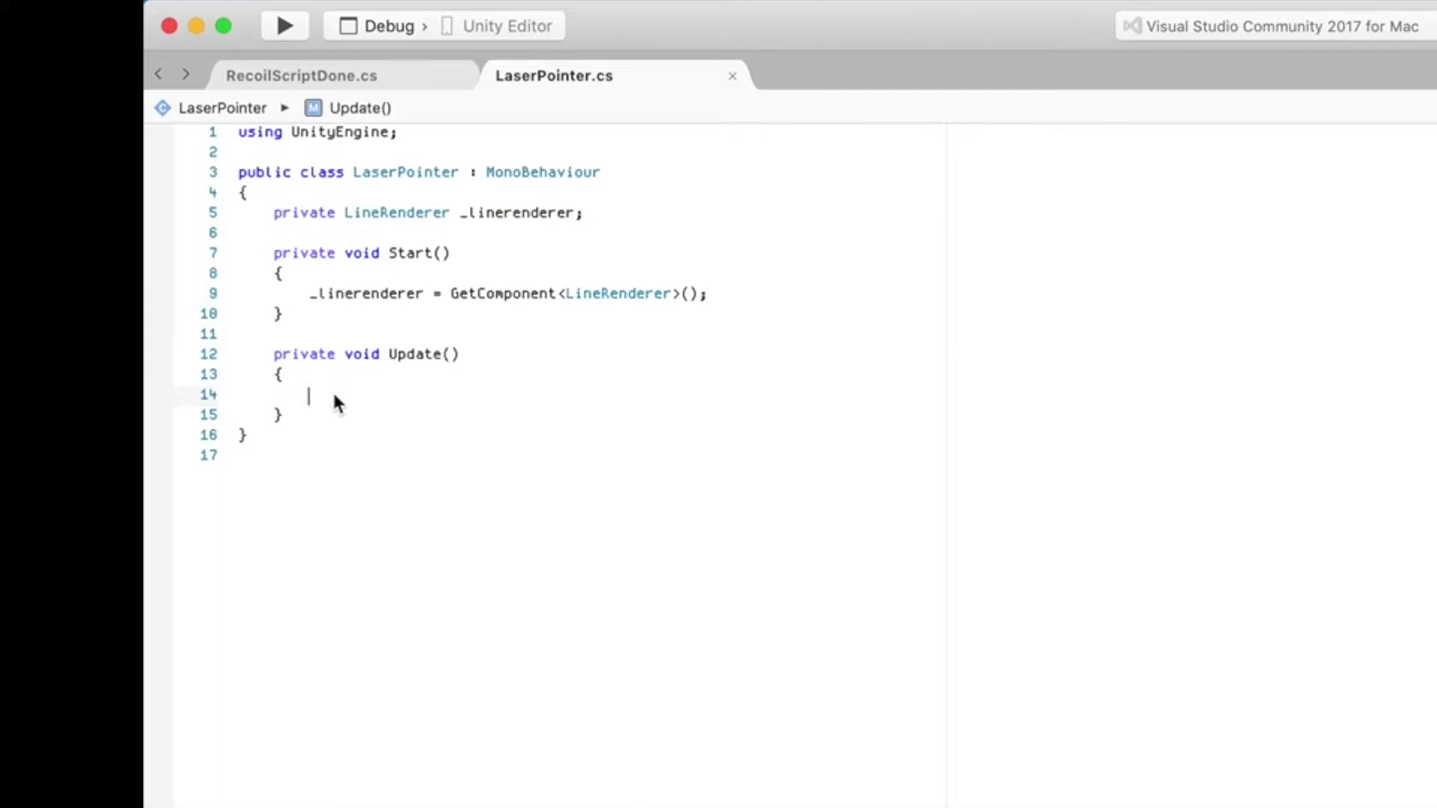
{"action": "left_click", "coordinate": [582, 197]}
{"action": "key", "text": "Return"}
{"action": "type", "text": "pu"}
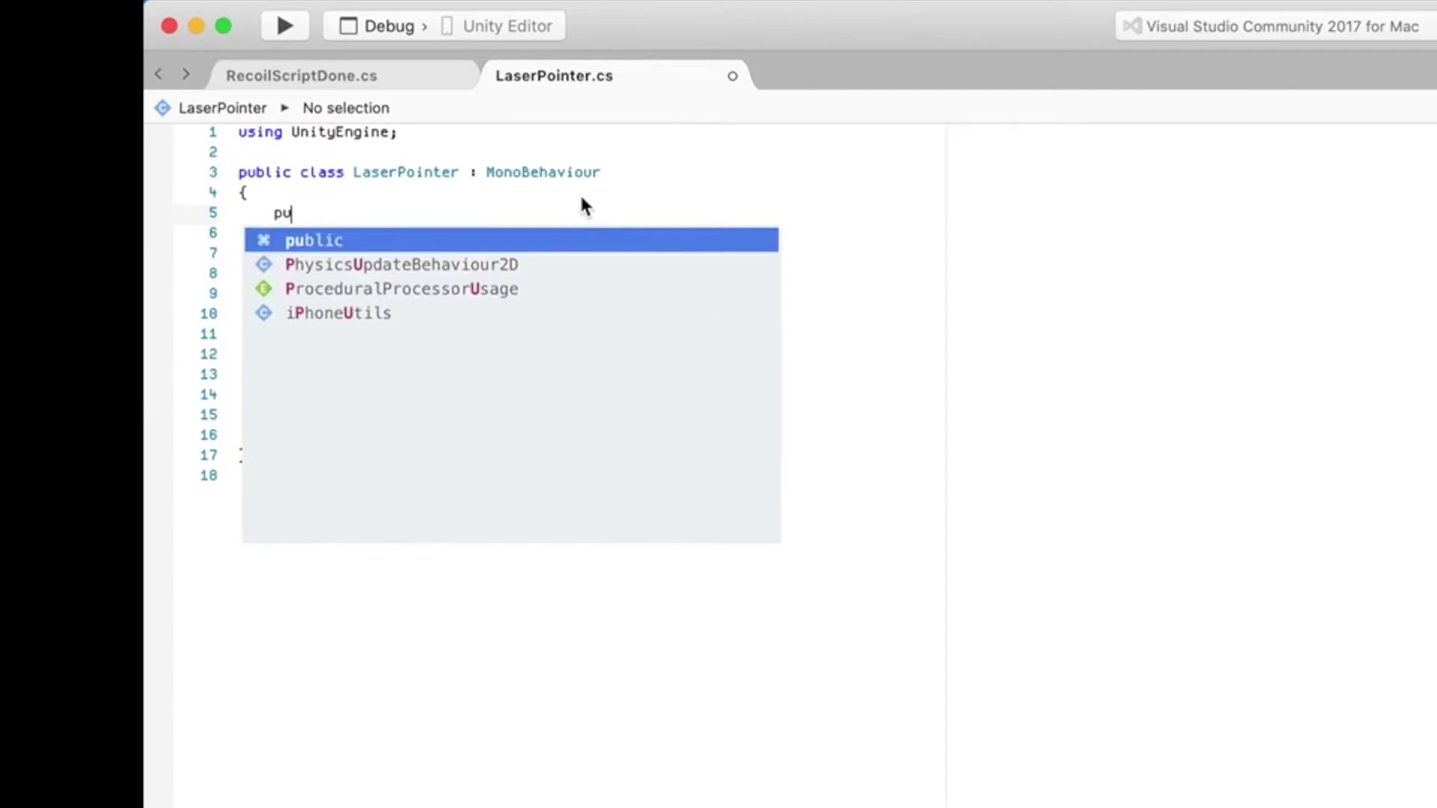
{"action": "type", "text": "blic float"}
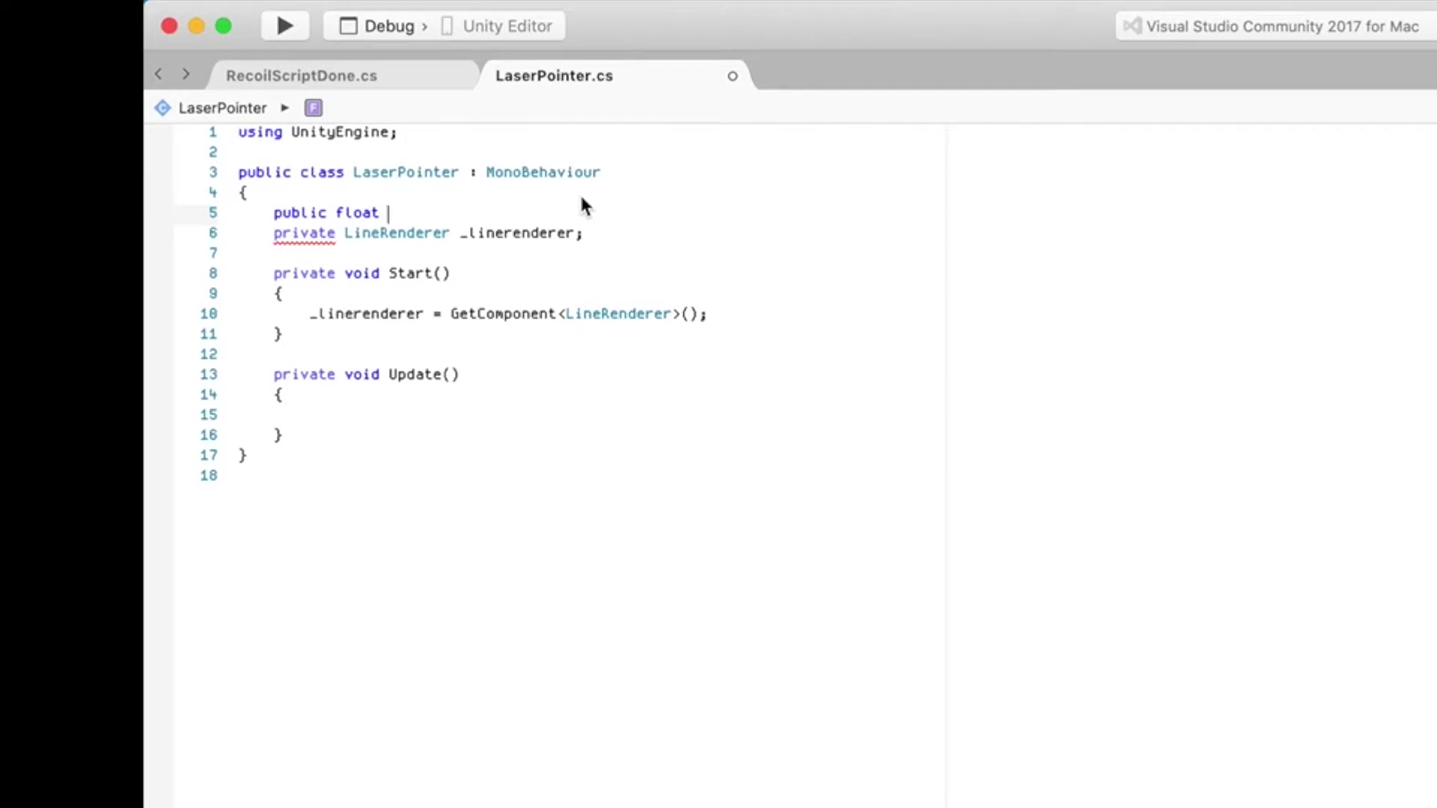
{"action": "type", "text": "_laser"}
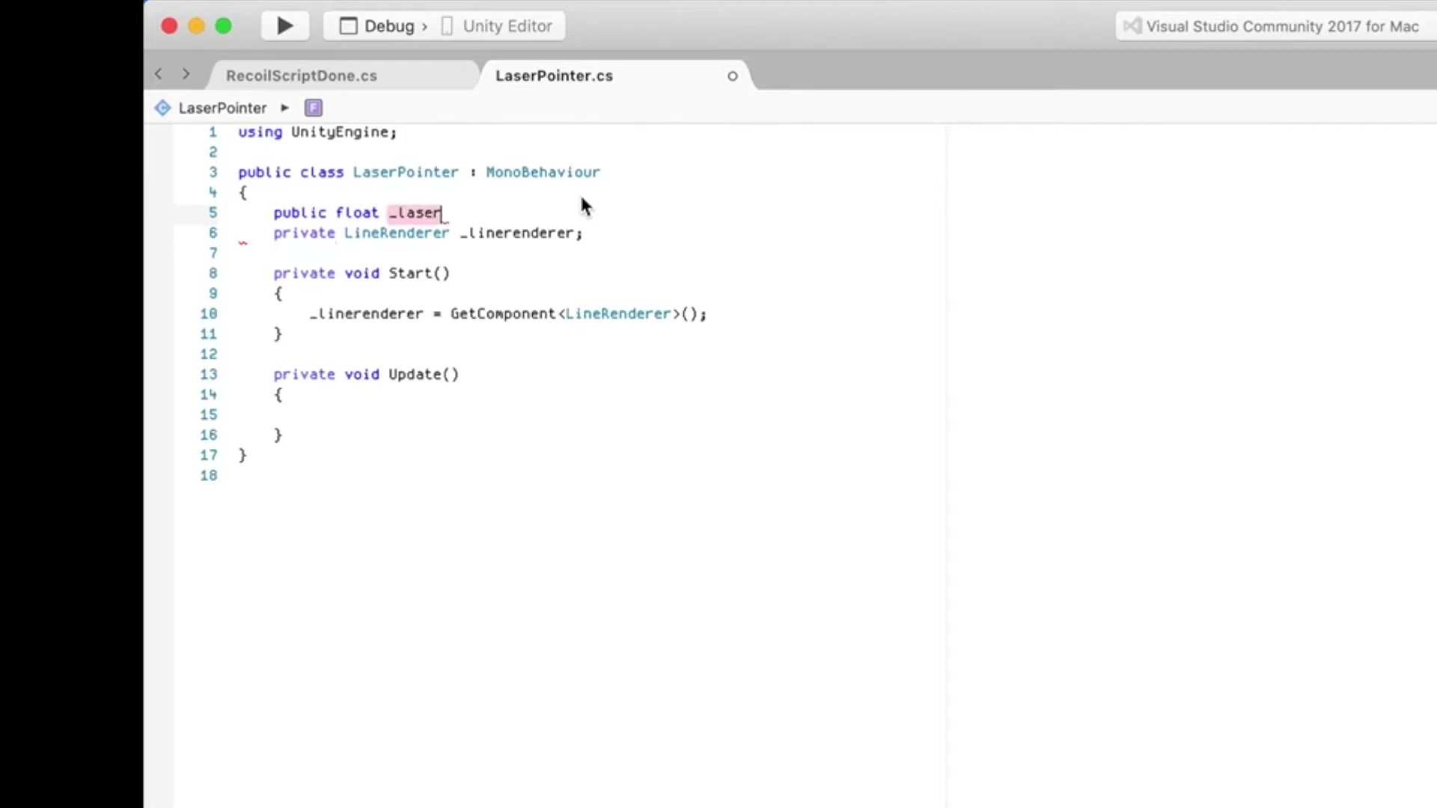
{"action": "type", "text": "BeamLen"}
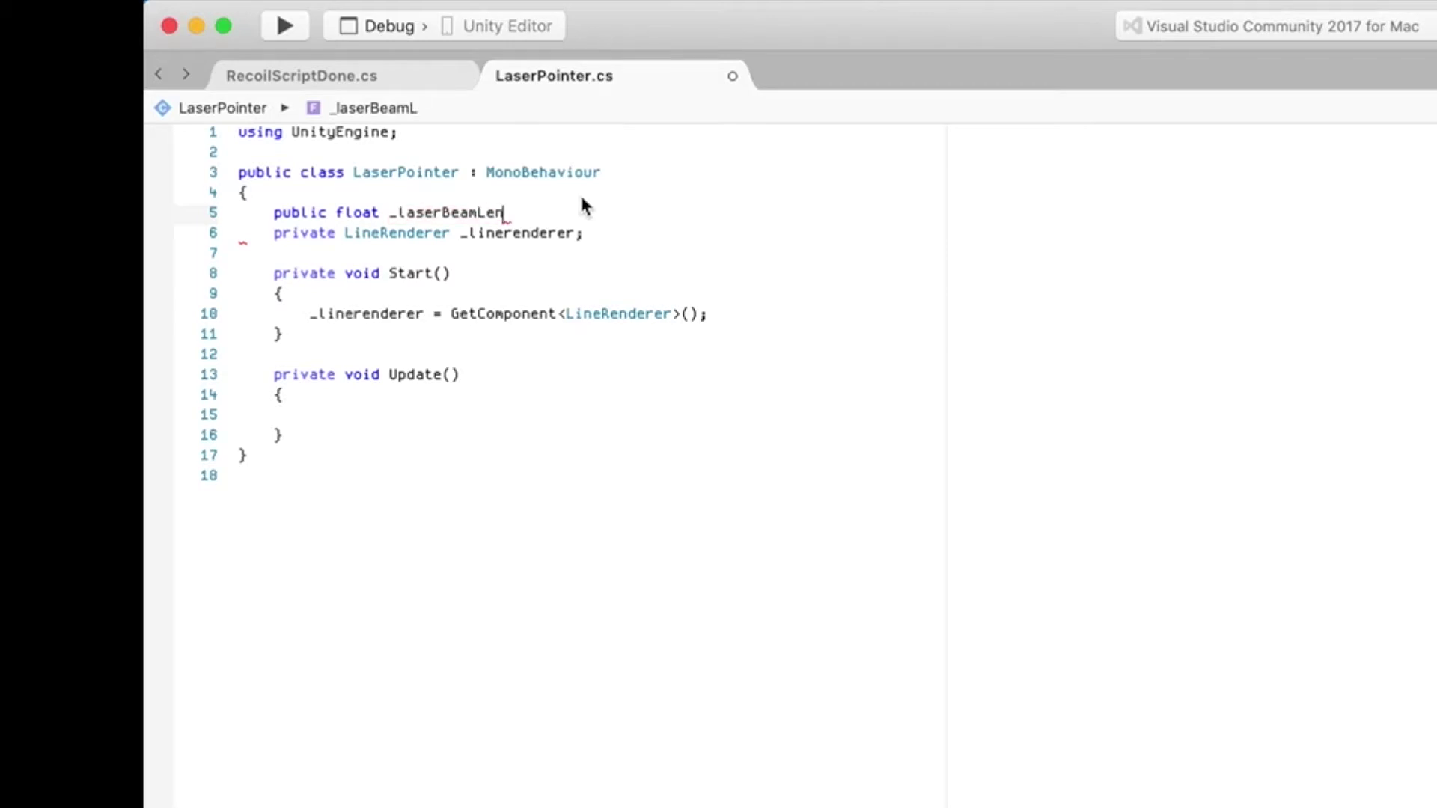
{"action": "type", "text": "gth;"}
Save, then begin a Vector3 endPosition = declaration in Update
{"action": "left_click", "coordinate": [358, 416]}
{"action": "key", "text": "super+s"}
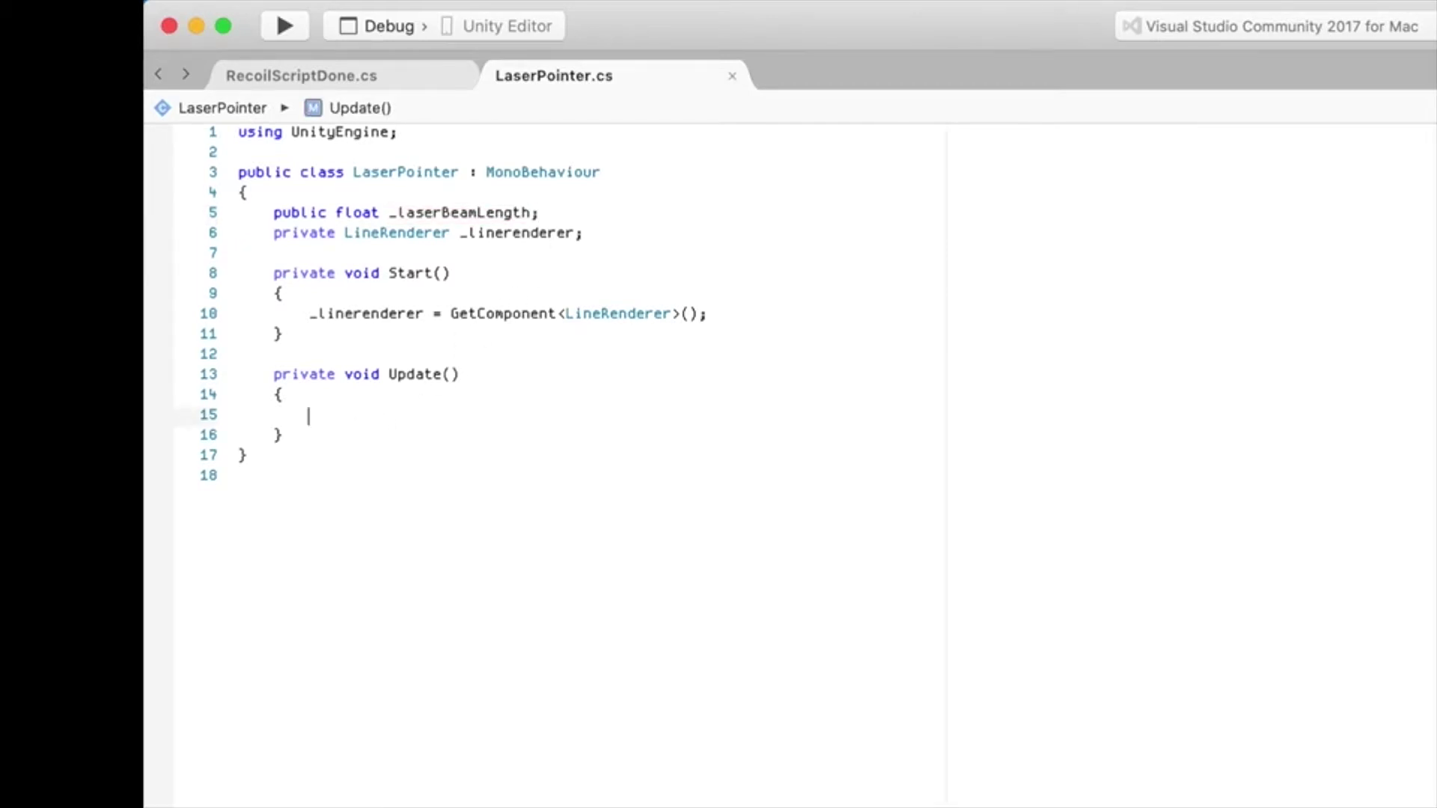
{"action": "type", "text": "ve"}
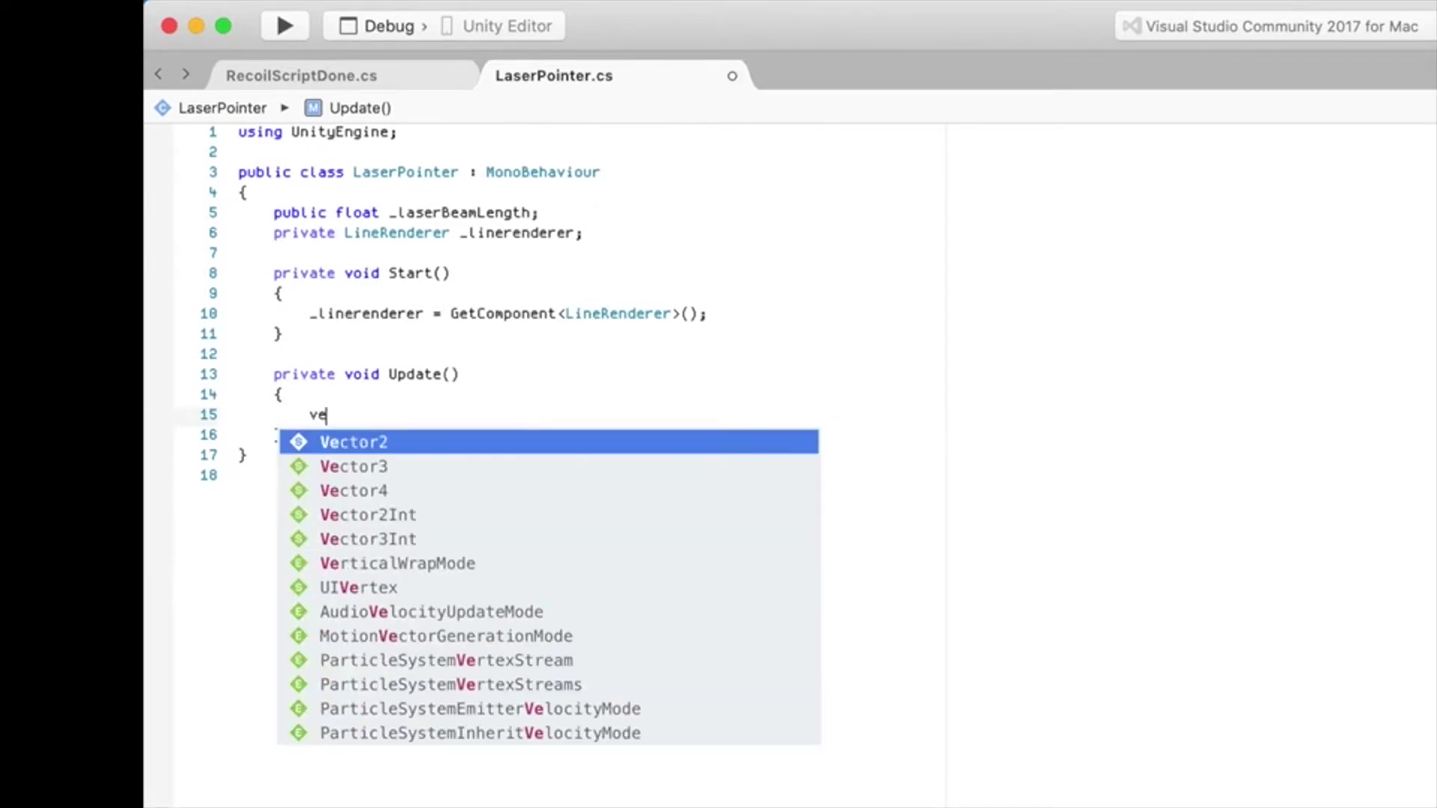
{"action": "type", "text": "ct"}
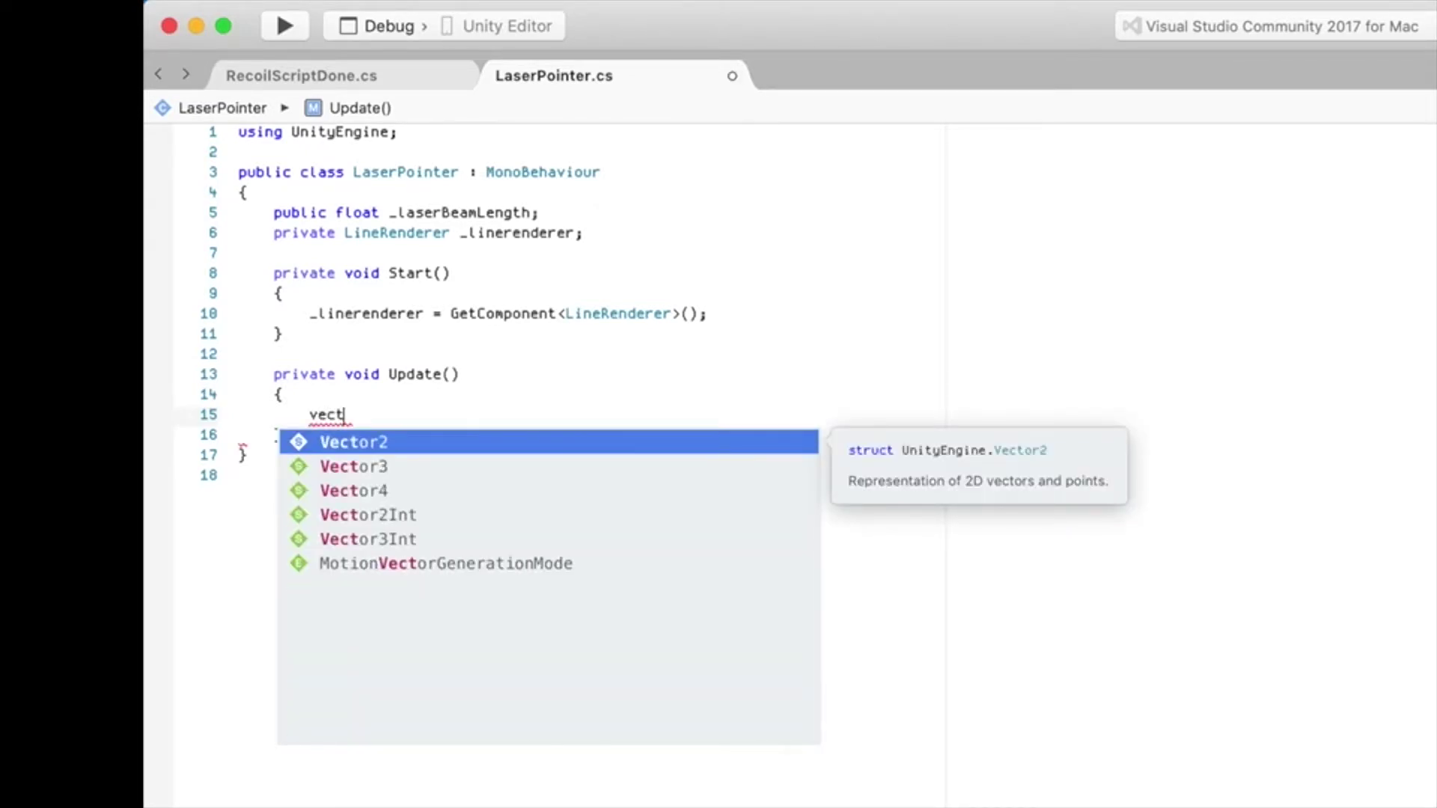
{"action": "key", "text": "Return"}
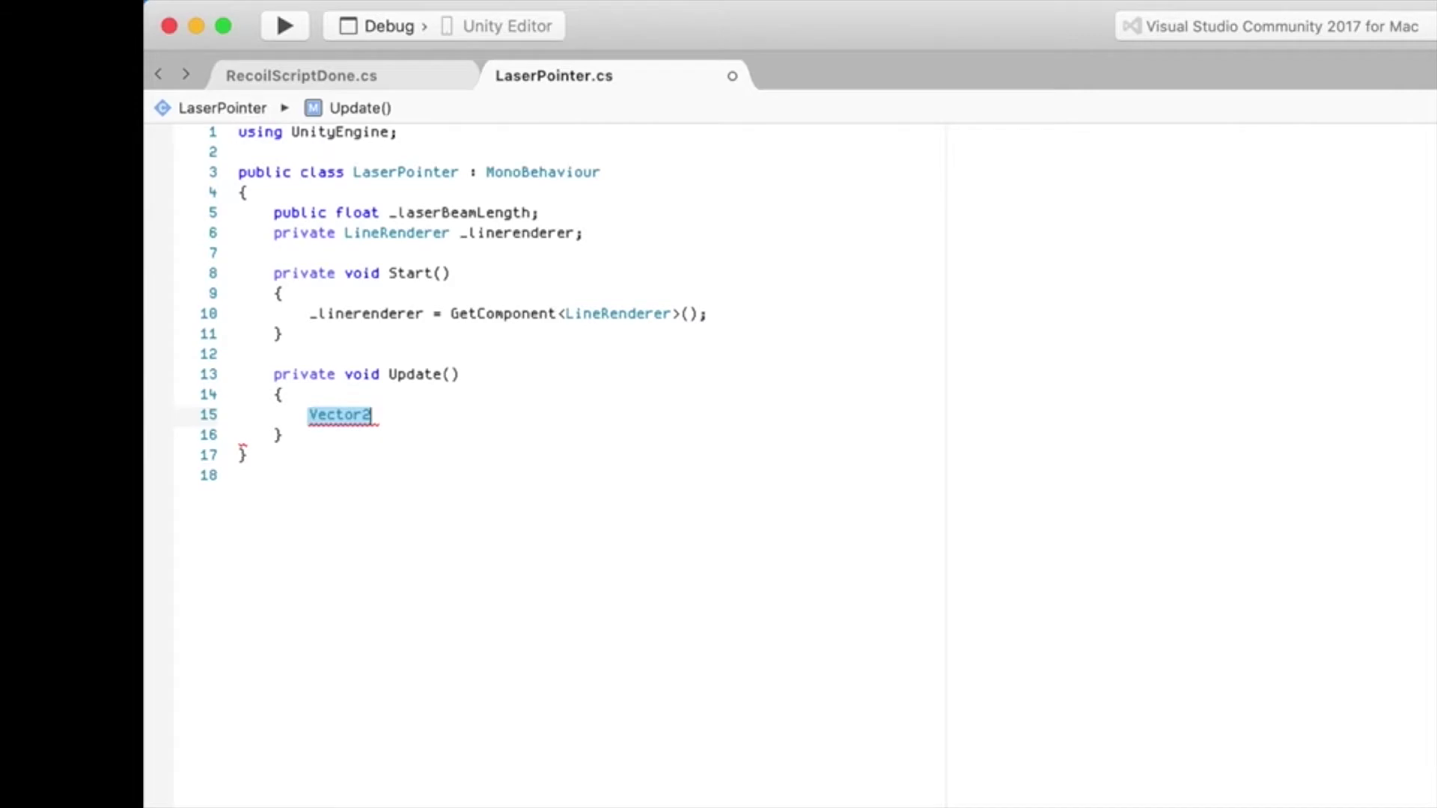
{"action": "key", "text": "BackSpace"}
{"action": "type", "text": "3 end"}
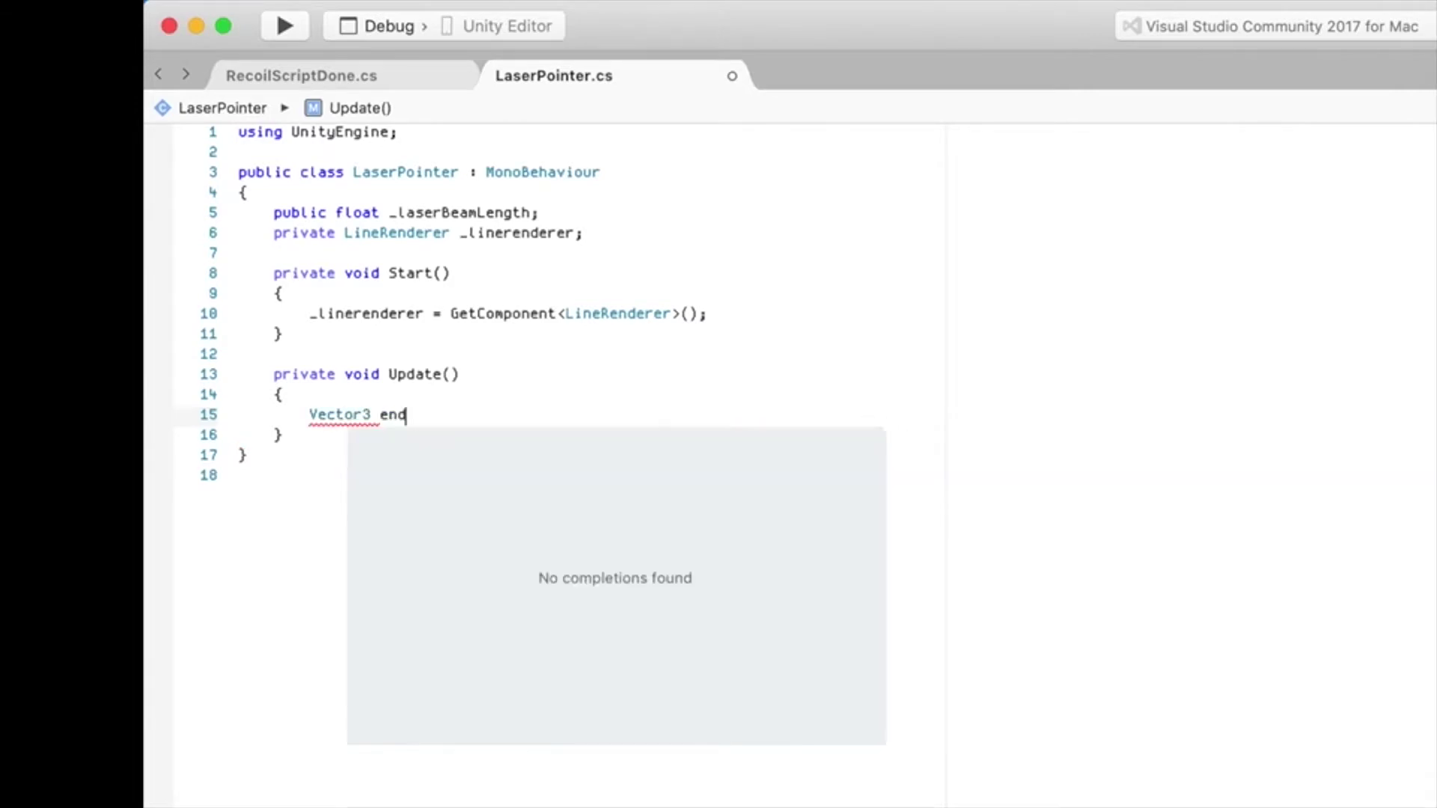
{"action": "type", "text": "Position"}
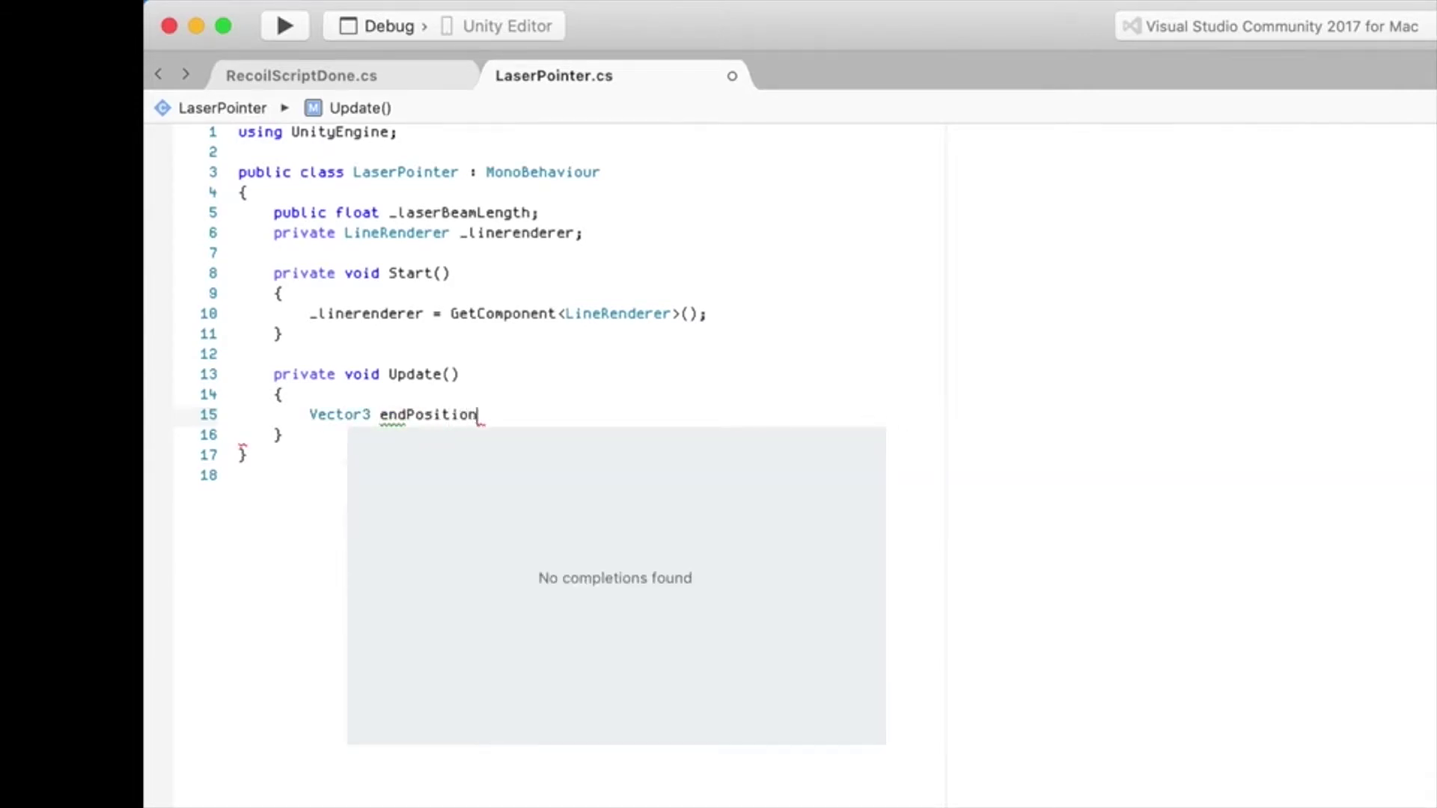
{"action": "type", "text": ";"}
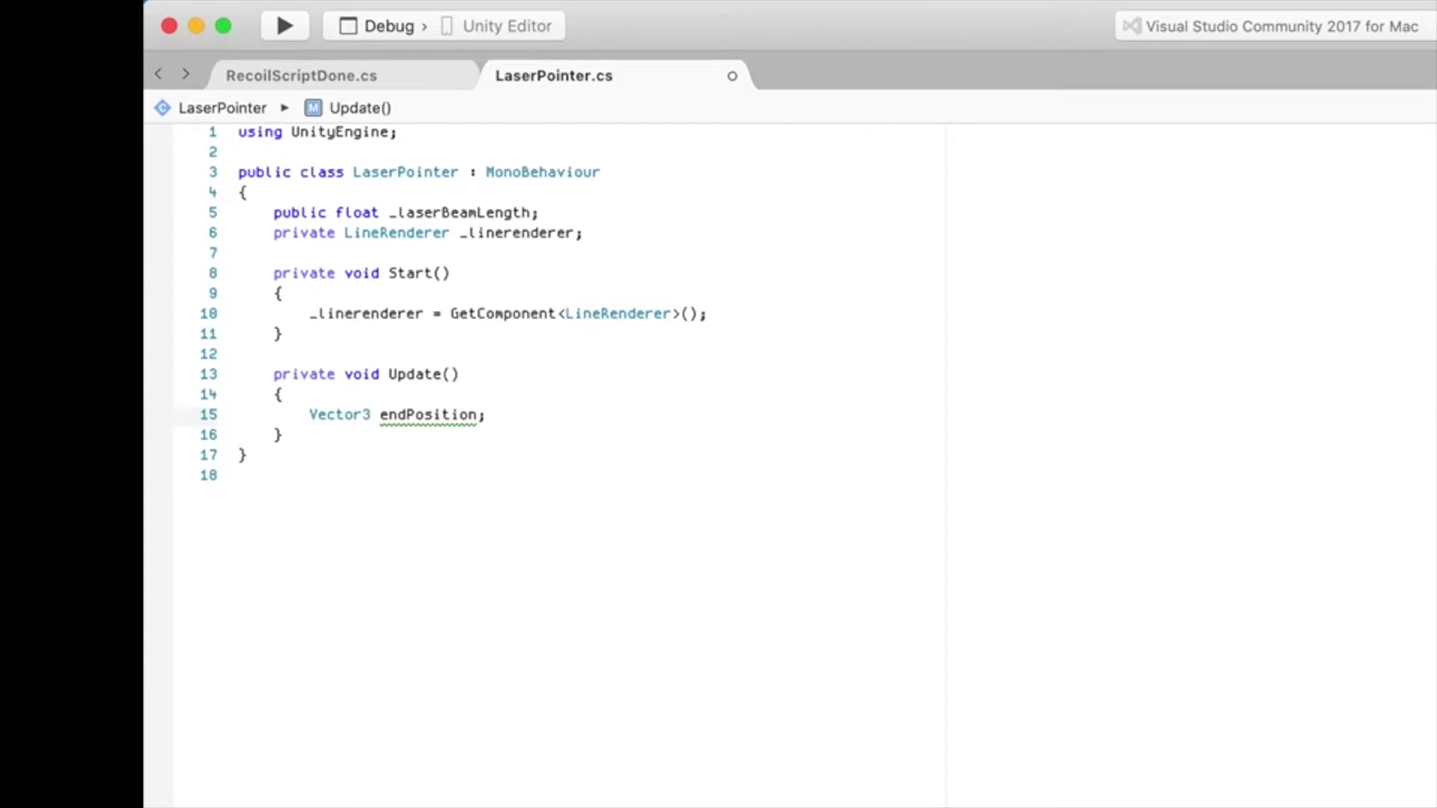
{"action": "key", "text": "BackSpace"}
{"action": "type", "text": "="}
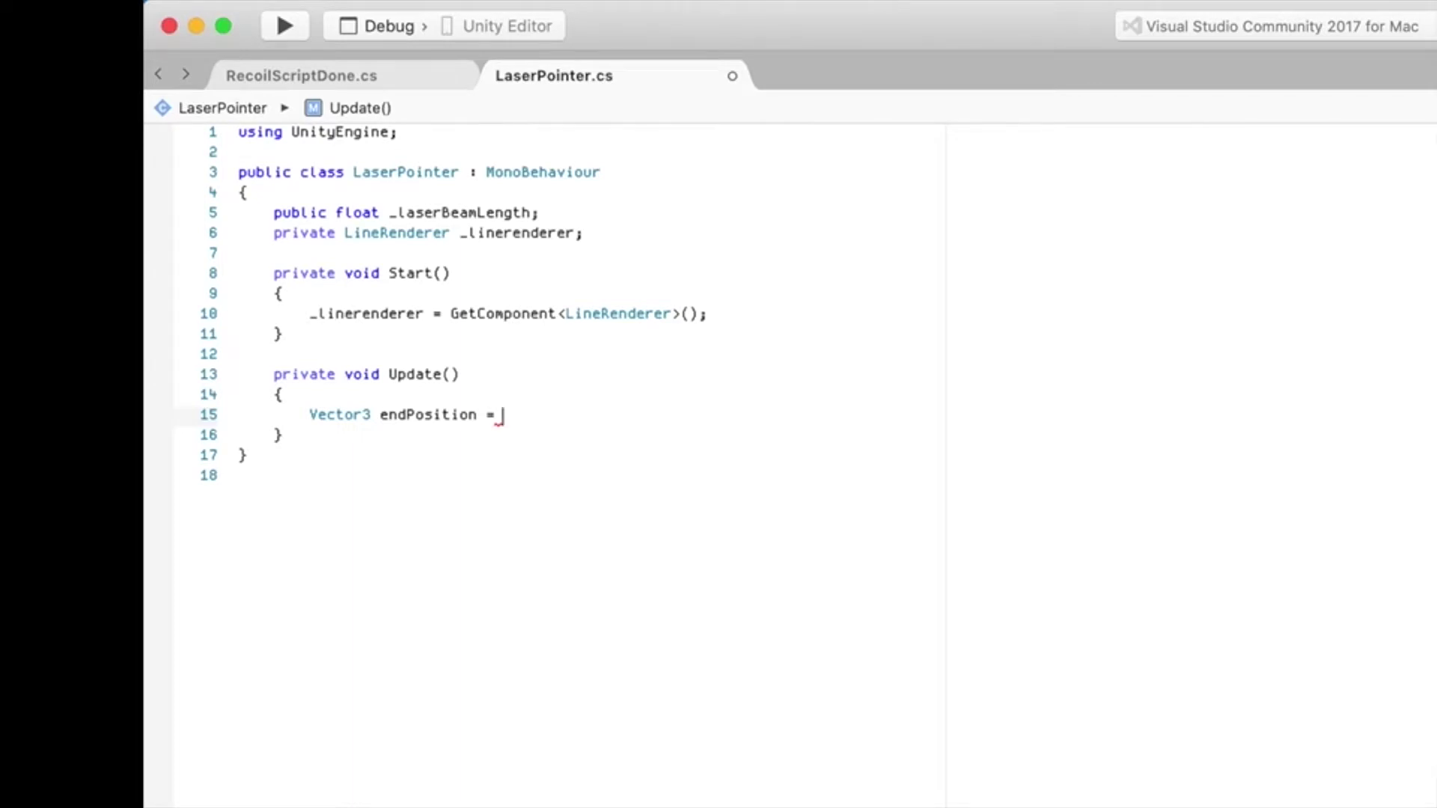
Complete it as transform.position + (transform.right * _laserBeamLength);
{"action": "type", "text": "transform.po"}
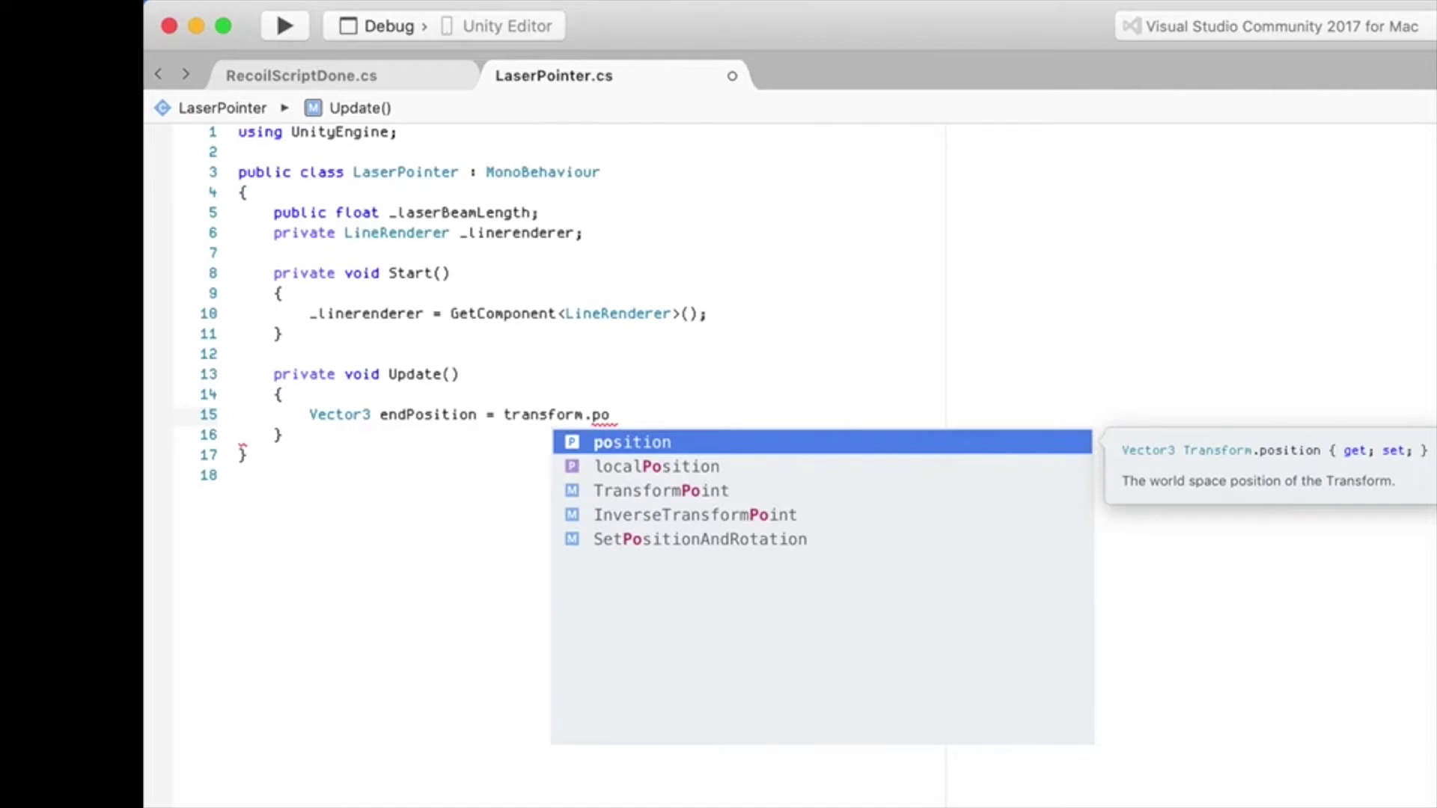
{"action": "key", "text": "Return"}
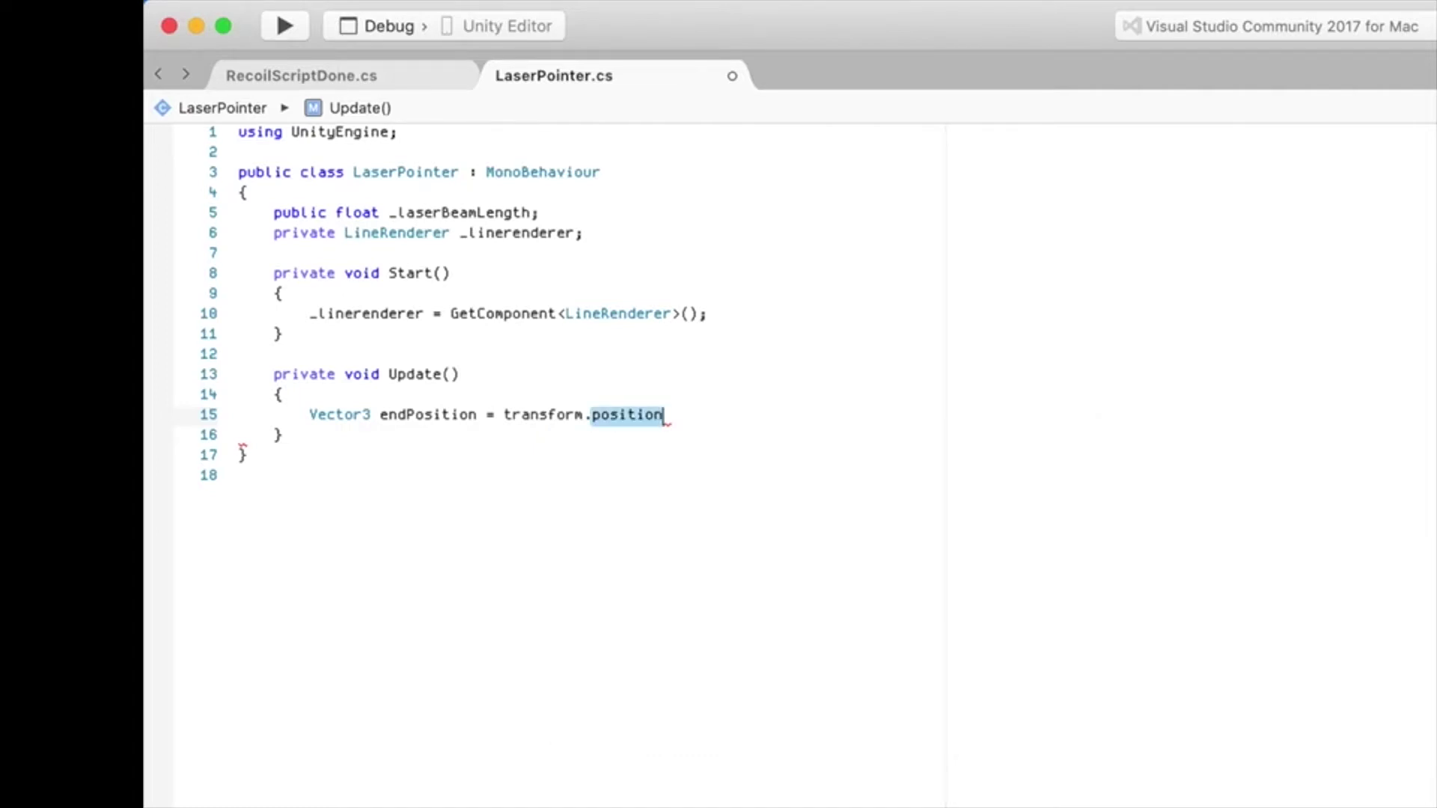
{"action": "type", "text": "+ "}
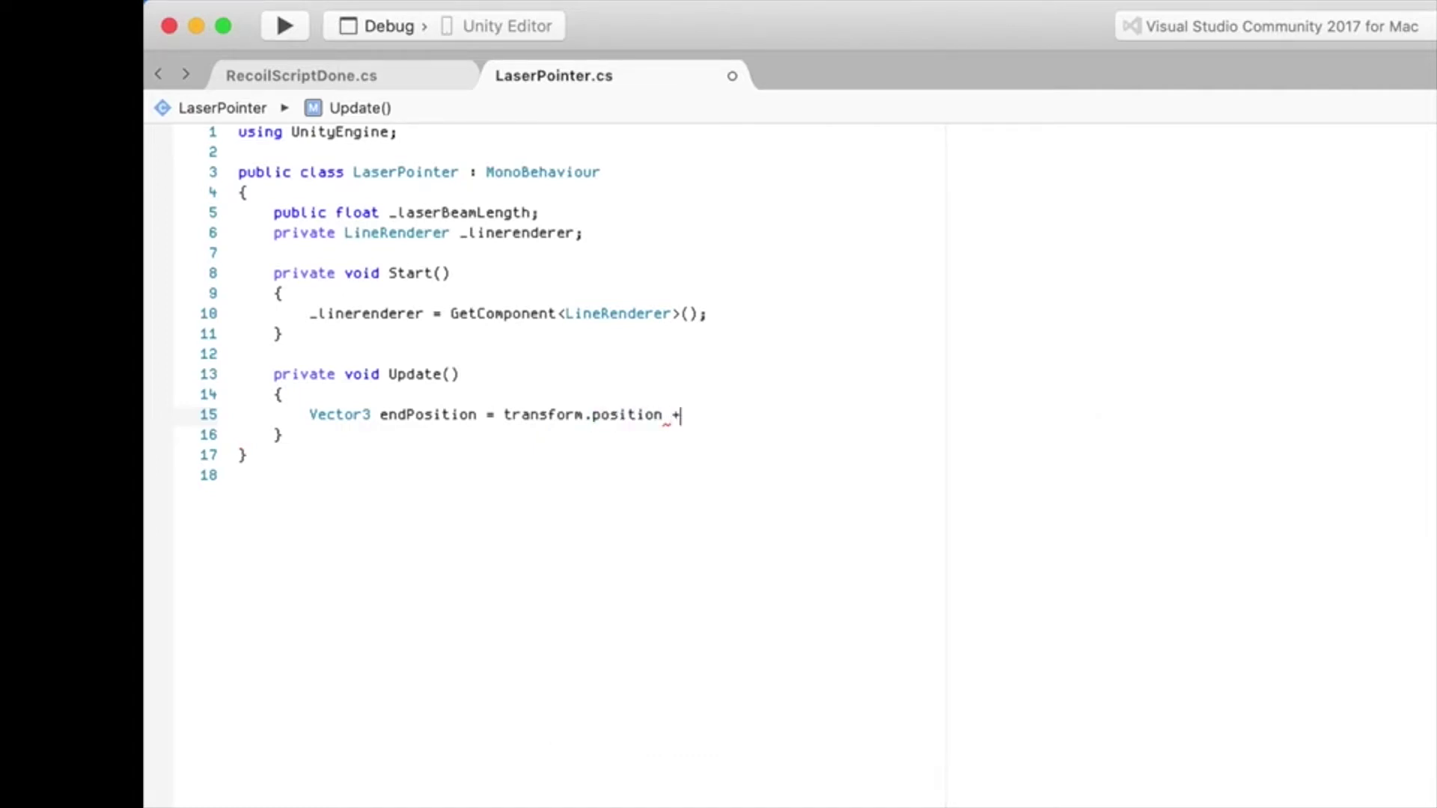
{"action": "type", "text": "transform."}
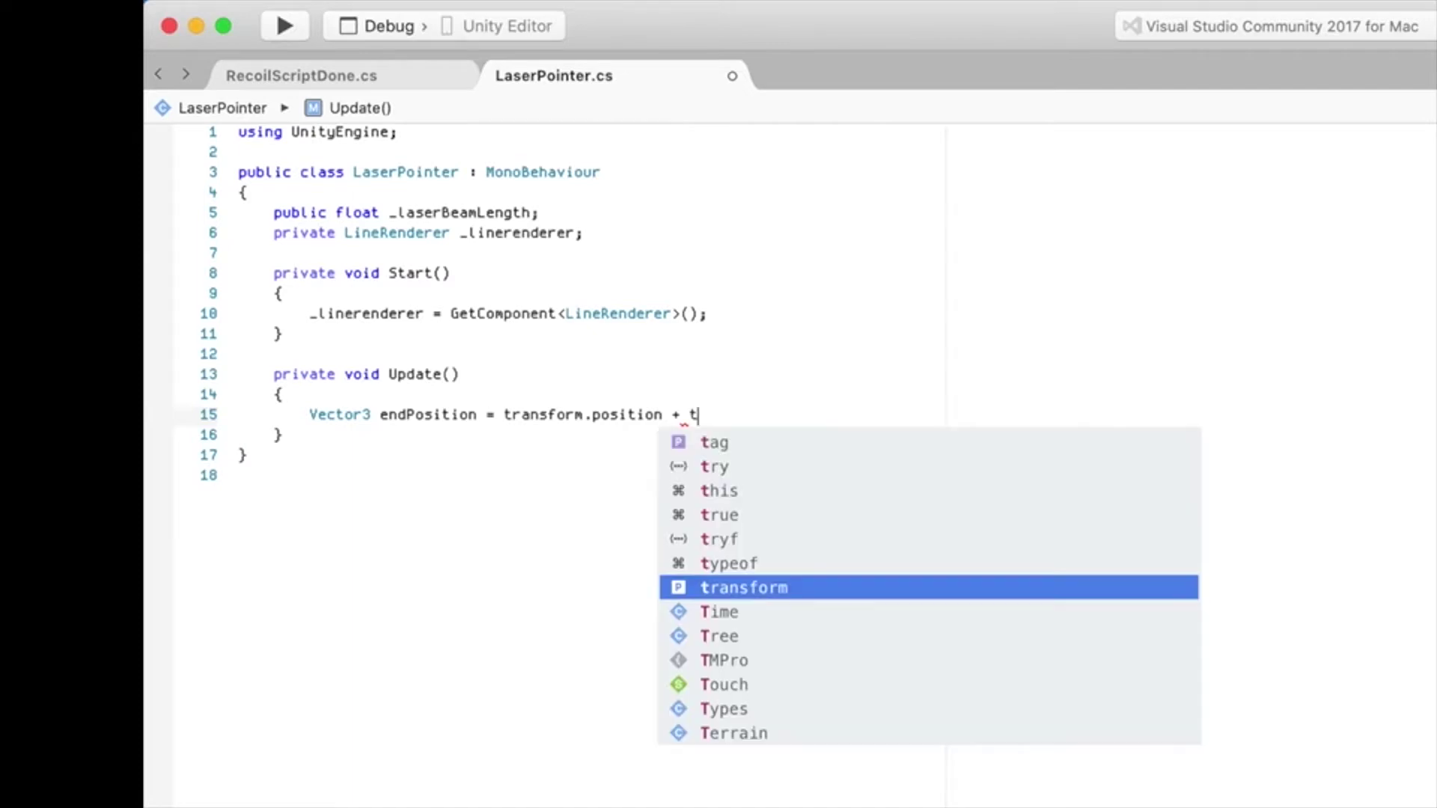
{"action": "type", "text": "righ"}
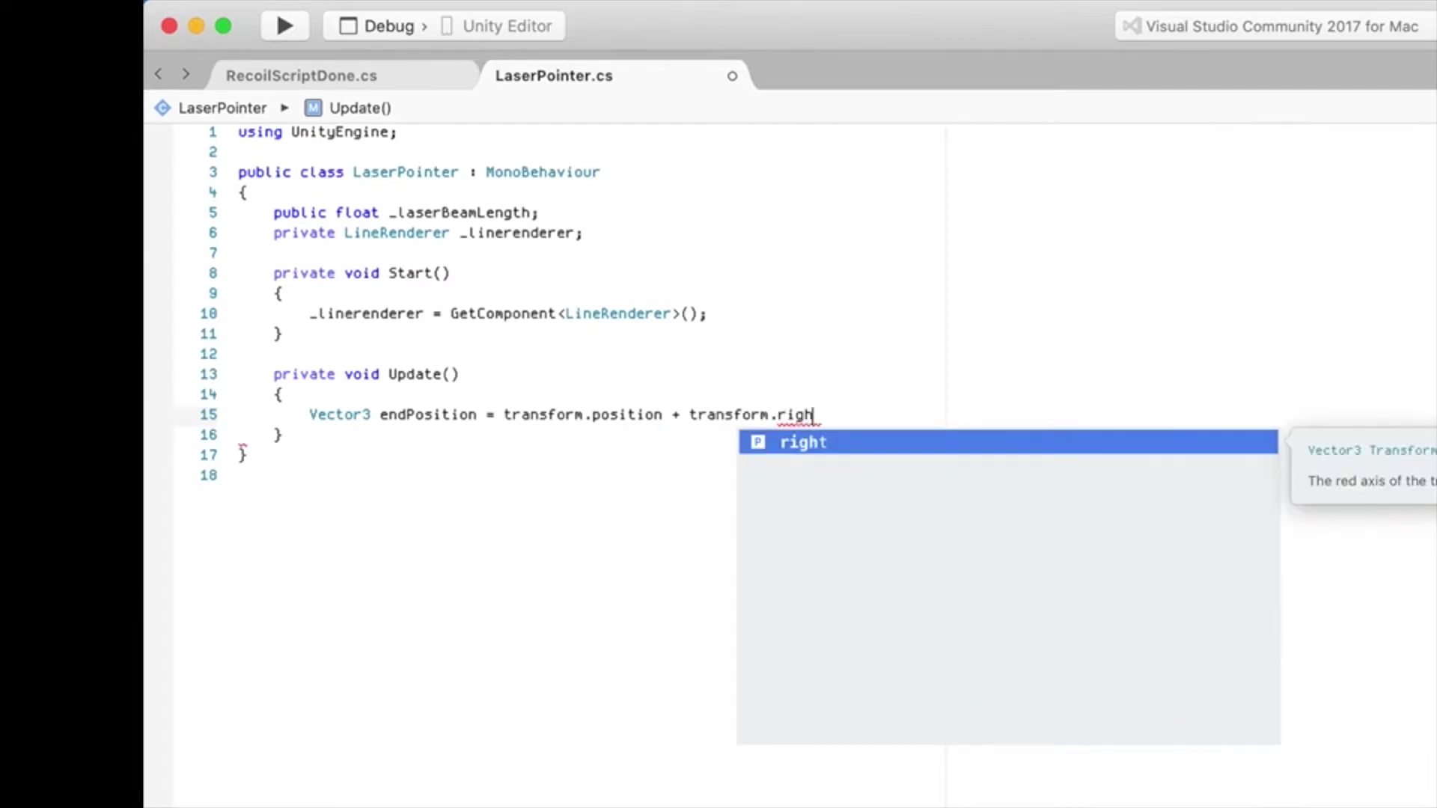
{"action": "key", "text": "Tab"}
{"action": "type", "text": "* "}
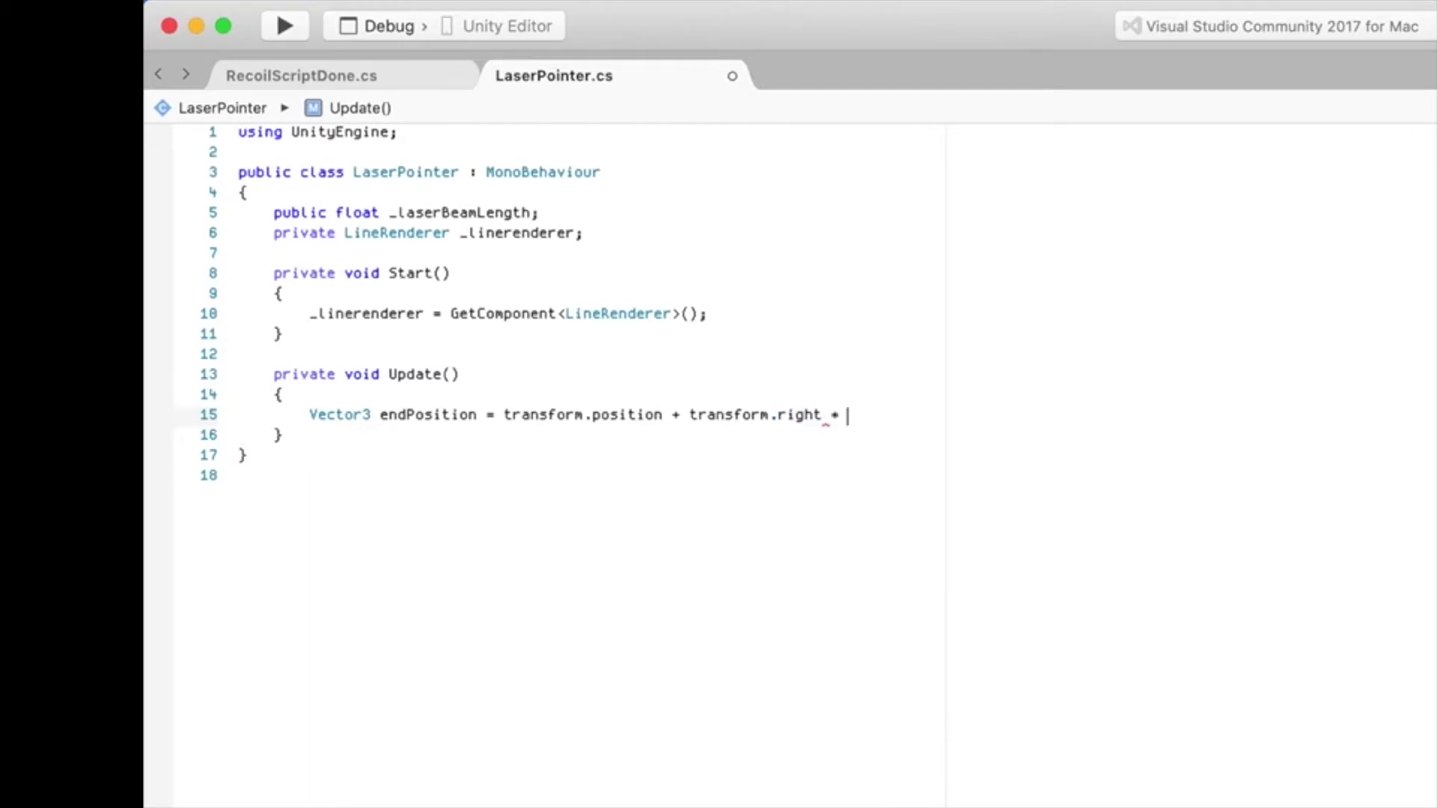
{"action": "type", "text": "laserbe"}
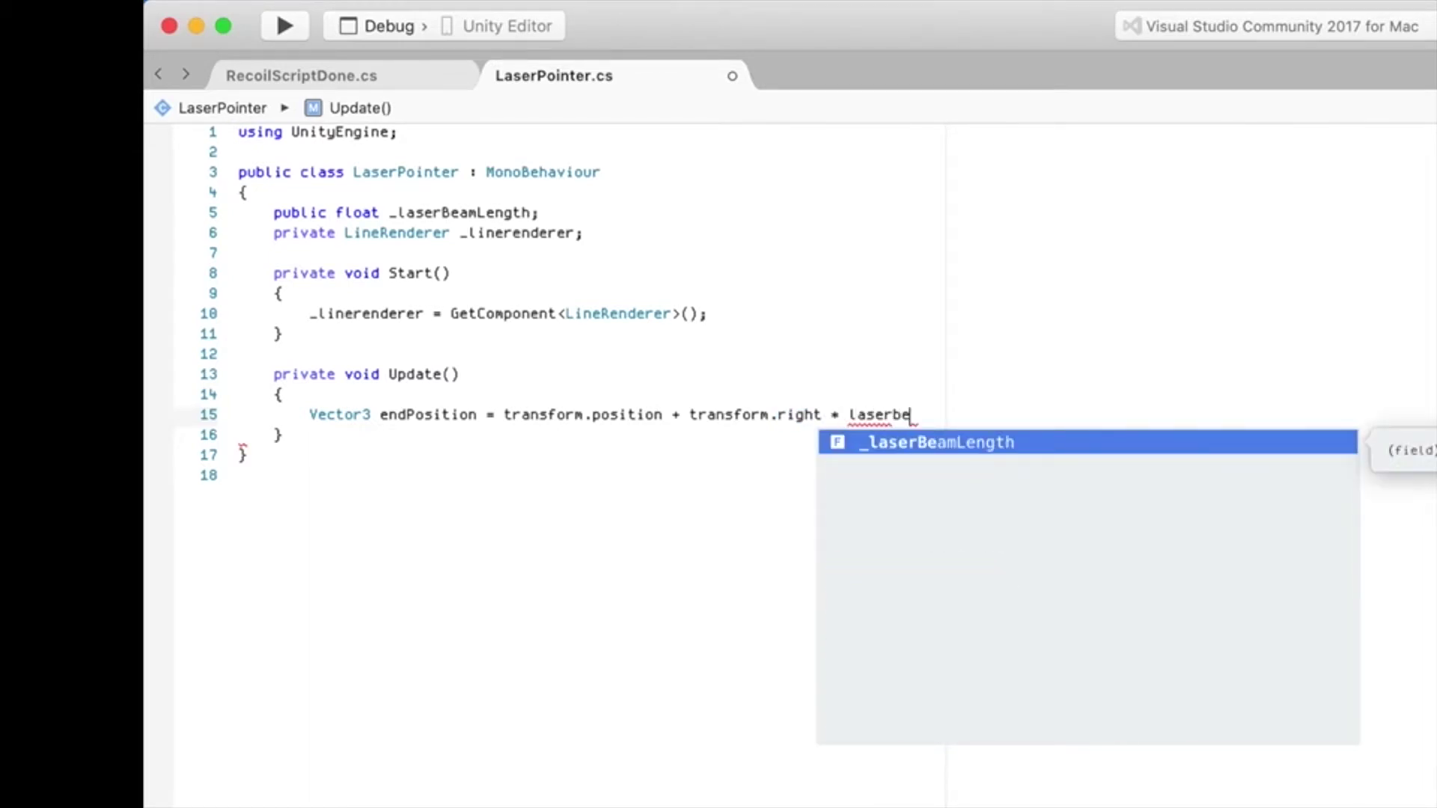
{"action": "key", "text": "Tab"}
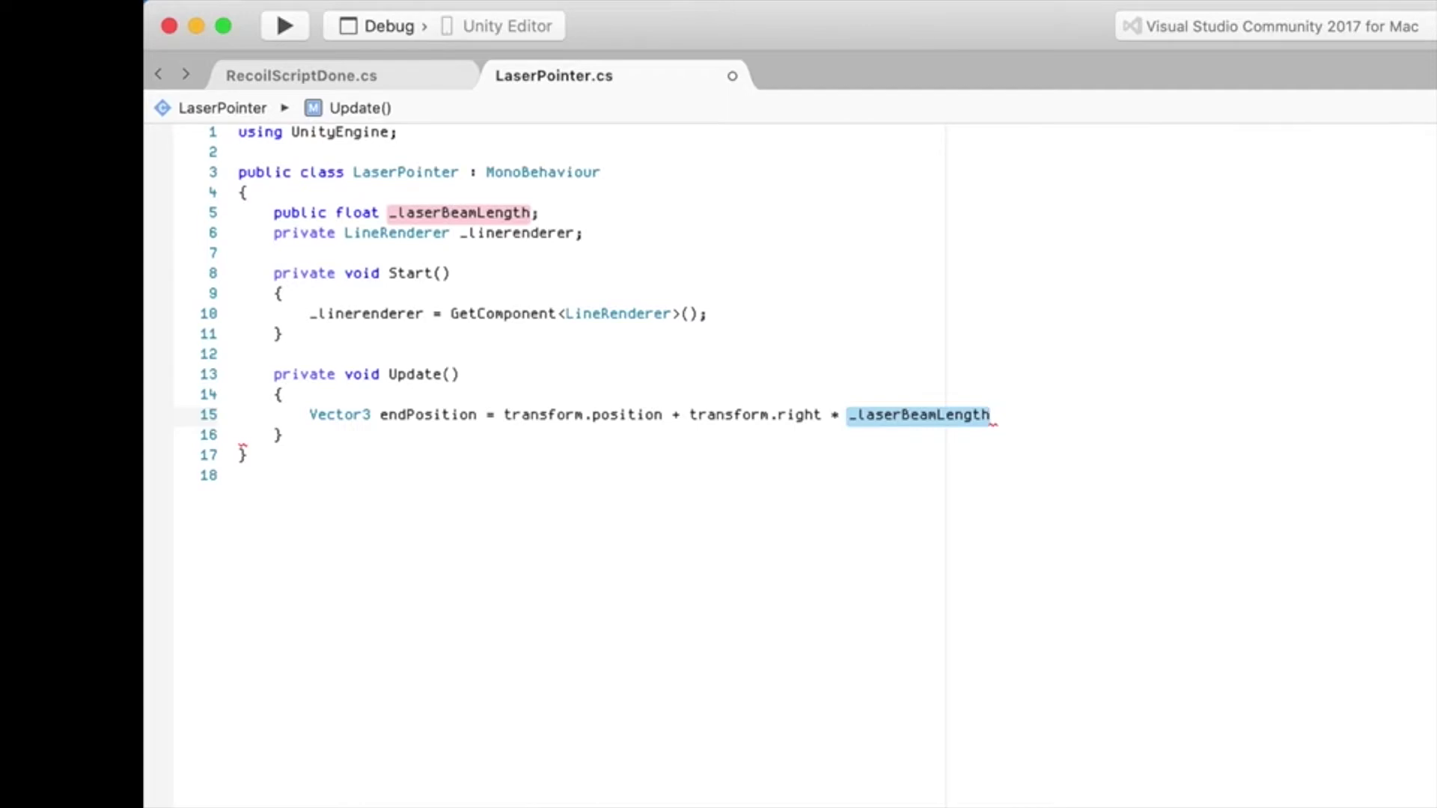
{"action": "type", "text": ")"}
{"action": "key", "text": "Left"}
{"action": "key", "text": "Left"}
{"action": "key", "text": "Left"}
{"action": "key", "text": "Left"}
{"action": "key", "text": "Left"}
{"action": "key", "text": "Left"}
{"action": "key", "text": "Left"}
{"action": "key", "text": "Left"}
{"action": "key", "text": "Left"}
{"action": "key", "text": "Left"}
{"action": "key", "text": "Left"}
{"action": "key", "text": "Left"}
{"action": "key", "text": "Left"}
{"action": "key", "text": "Left"}
{"action": "key", "text": "Left"}
{"action": "key", "text": "Left"}
{"action": "key", "text": "Left"}
{"action": "key", "text": "Left"}
{"action": "key", "text": "Left"}
{"action": "key", "text": "Left"}
{"action": "key", "text": "alt+Left"}
{"action": "type", "text": "("}
{"action": "key", "text": "super+Right"}
{"action": "type", "text": ";"}
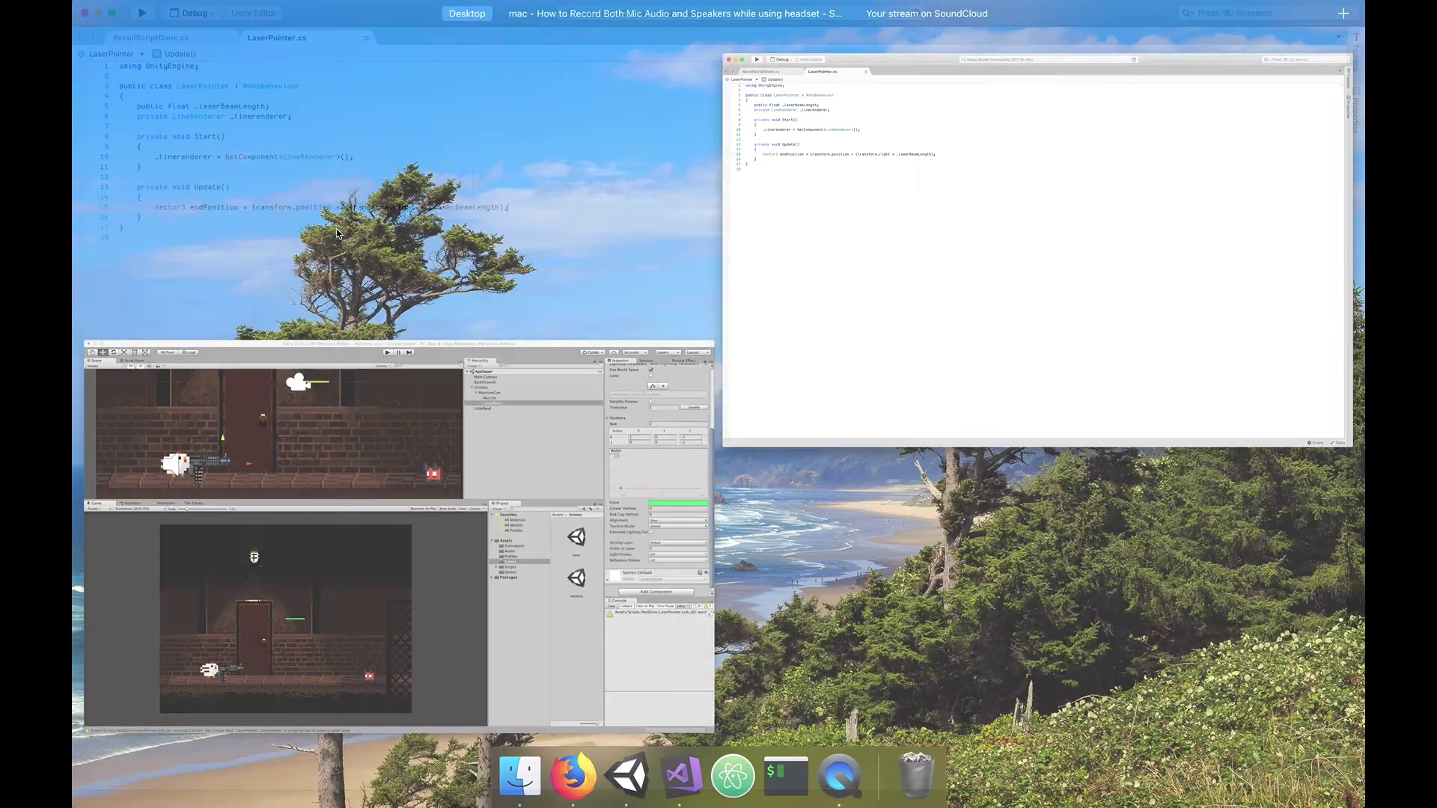
Click into the code after the finished endPosition line in Update
{"action": "left_click", "coordinate": [214, 489]}
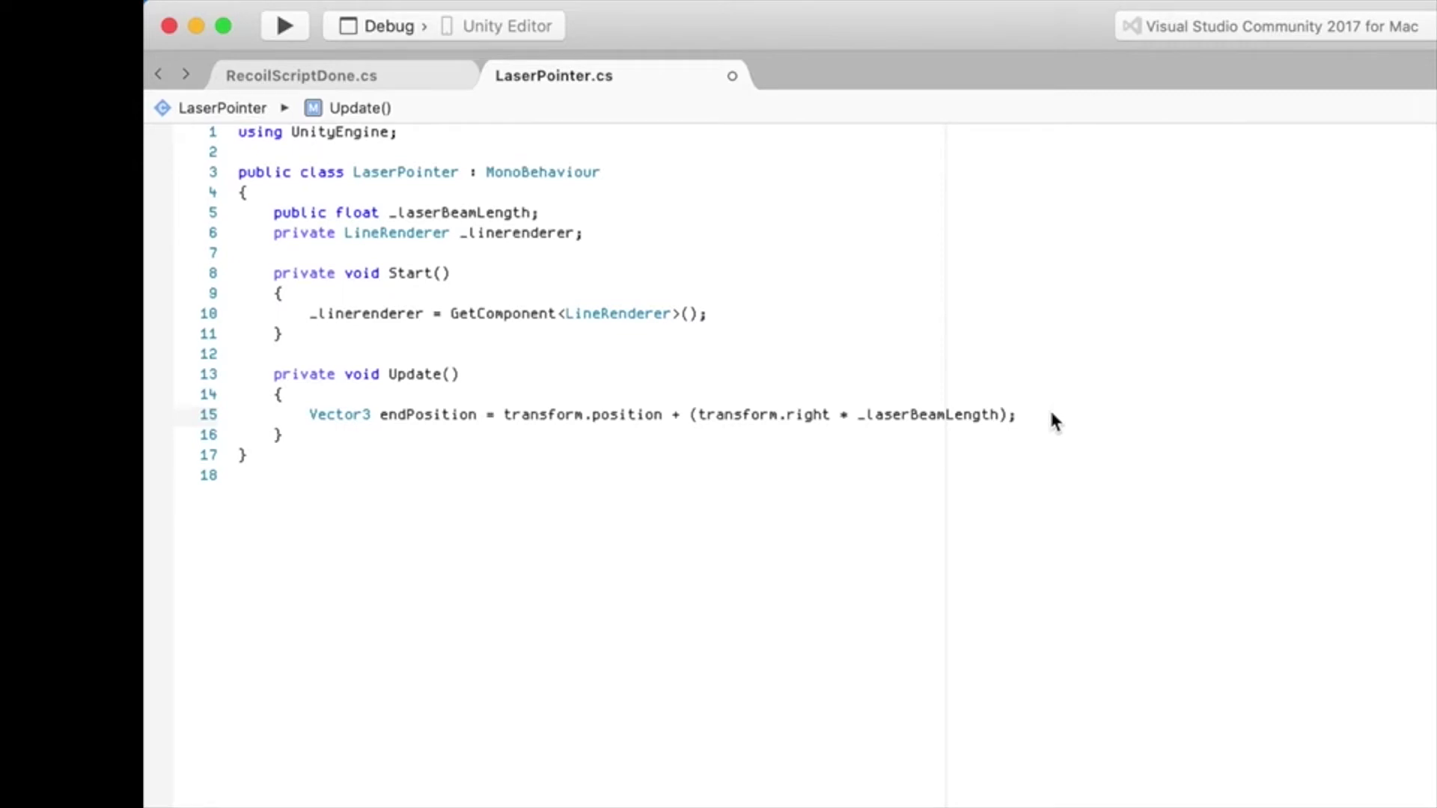
Start a new Update line calling _linerenderer.SetPositions
{"action": "key", "text": "Return"}
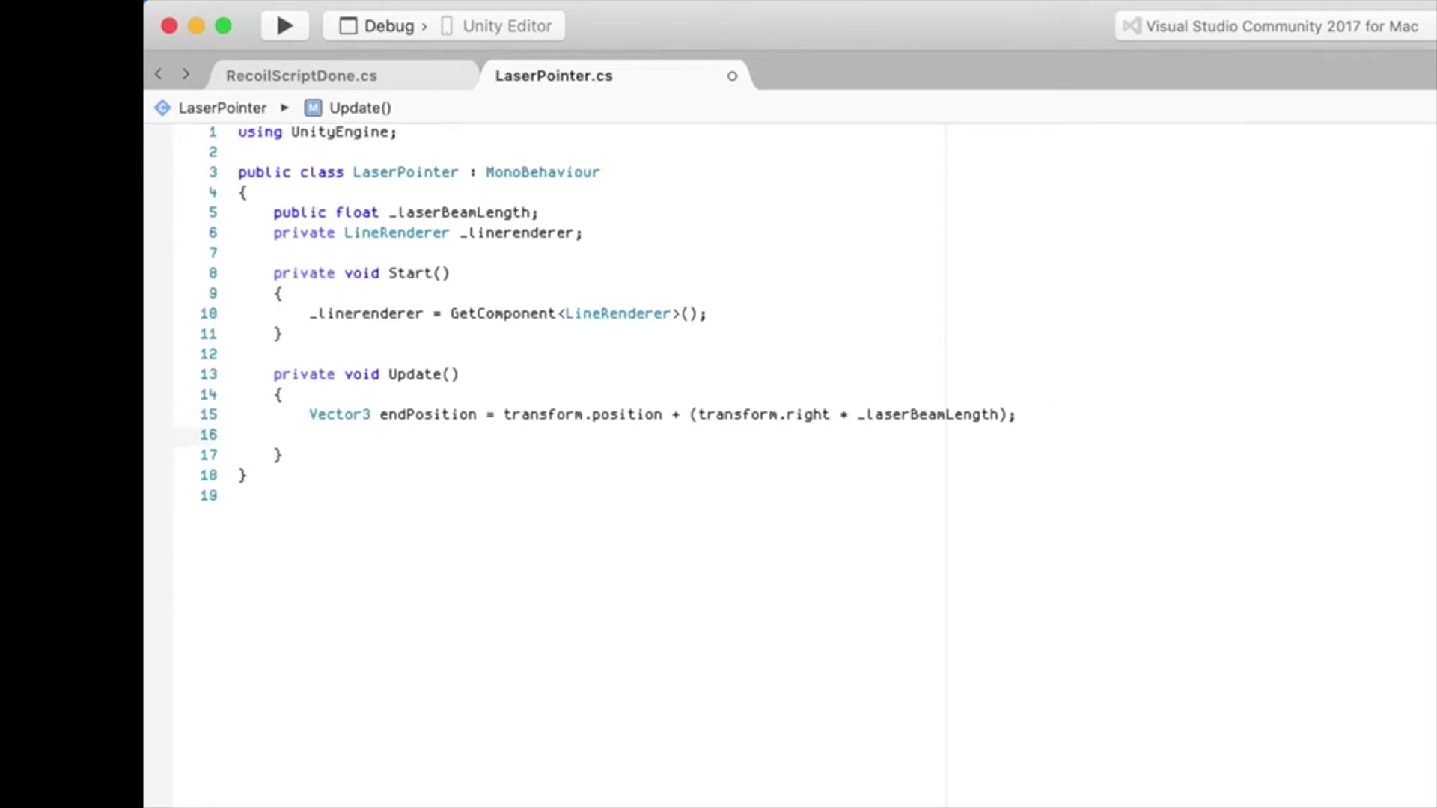
{"action": "type", "text": "lineren"}
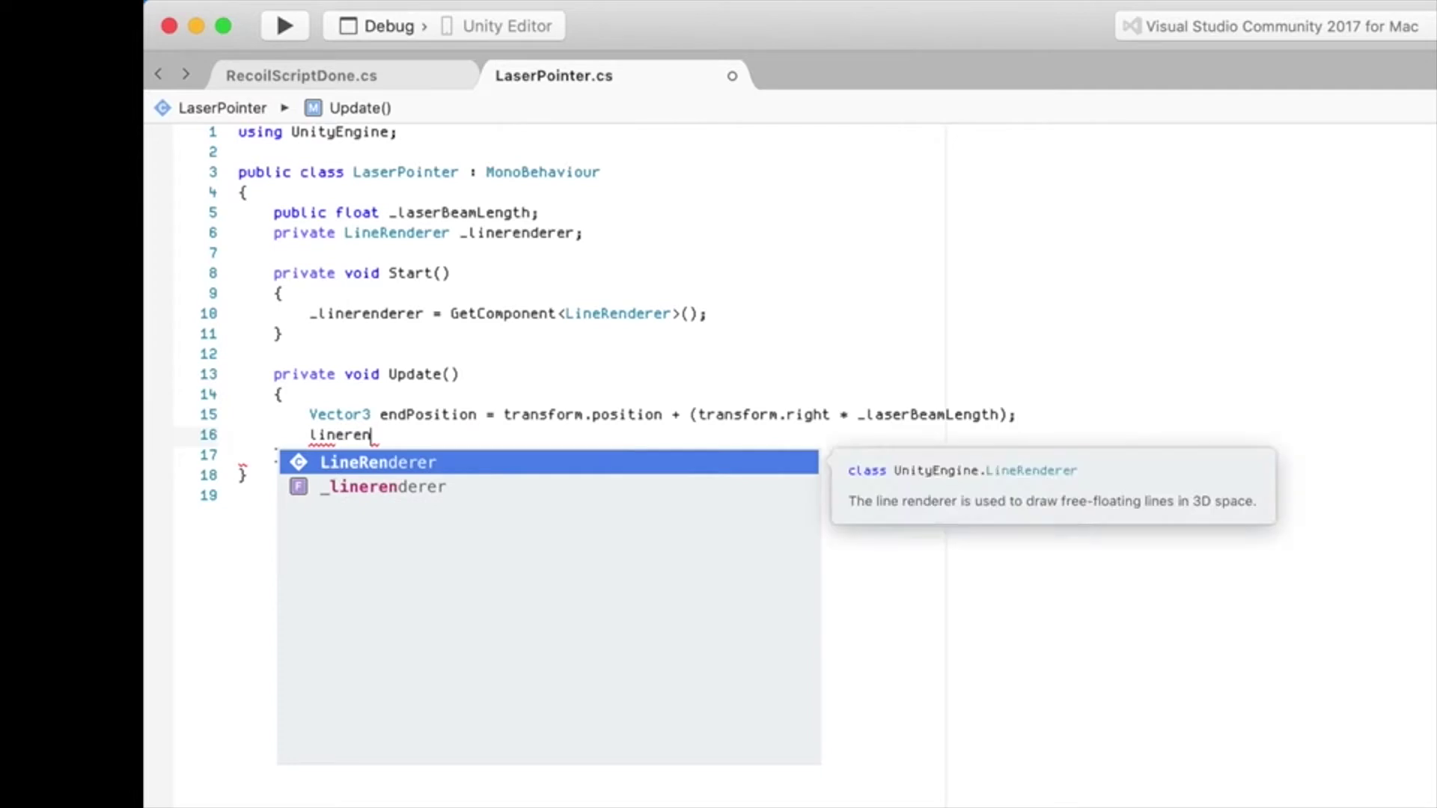
{"action": "key", "text": "Return"}
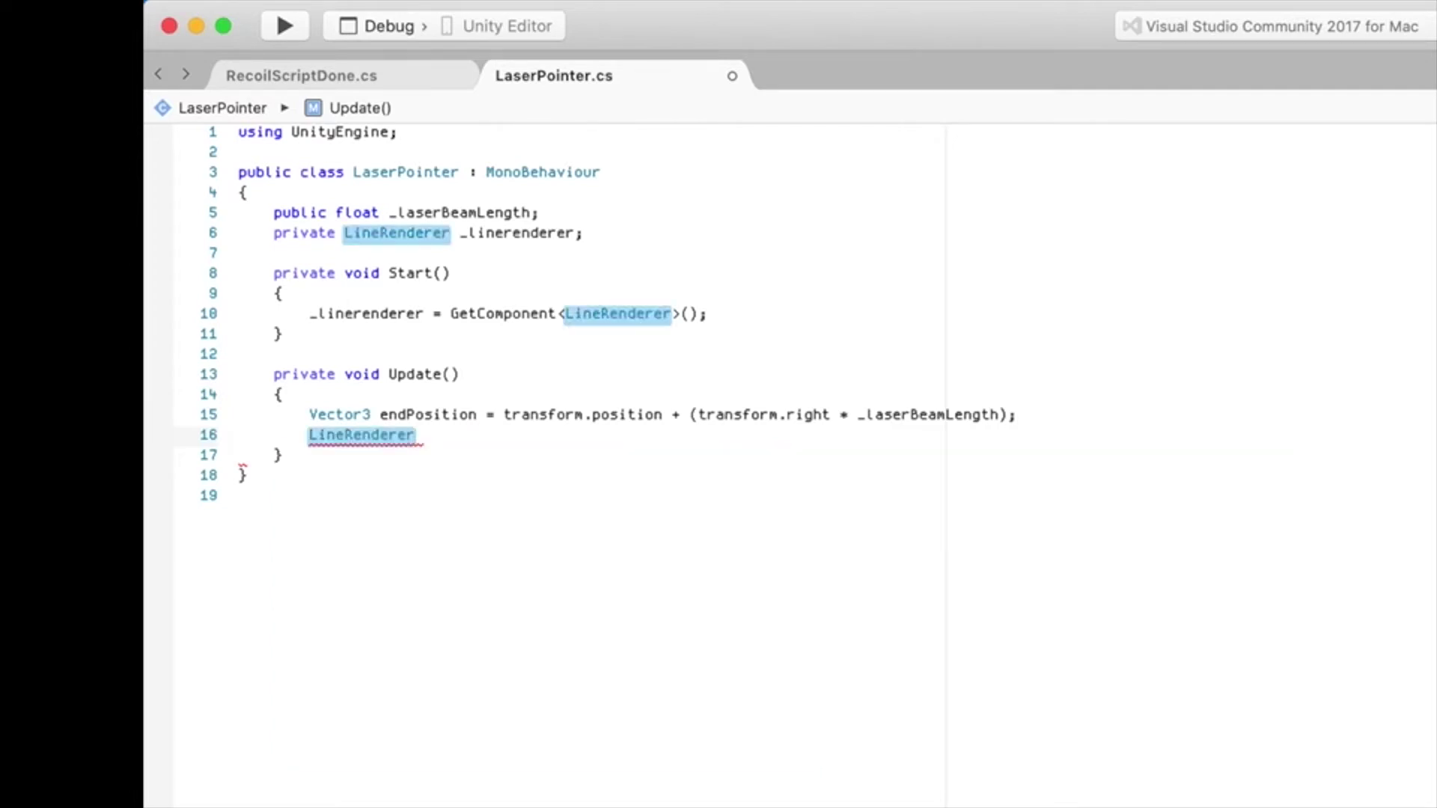
{"action": "key", "text": "alt+BackSpace"}
{"action": "type", "text": "_line"}
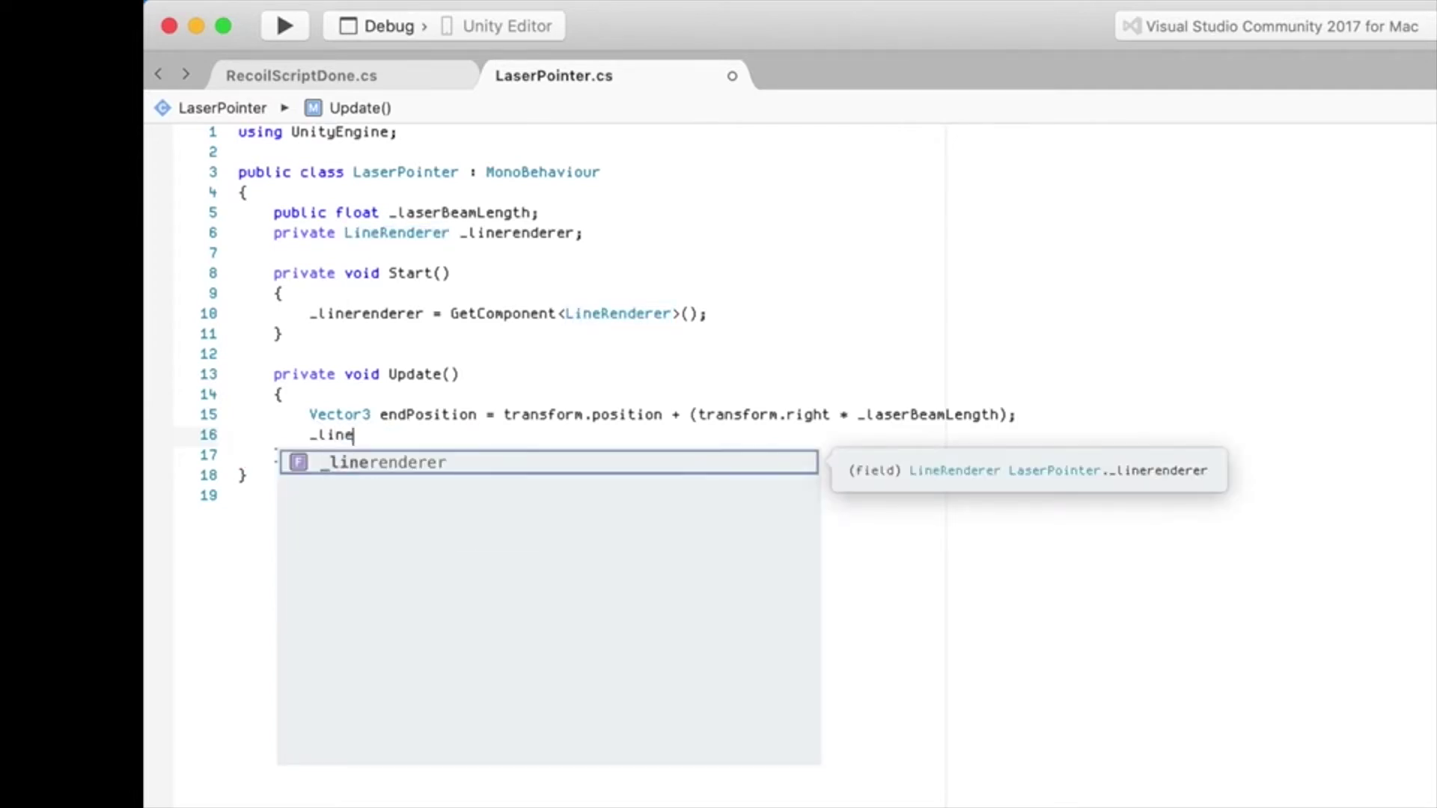
{"action": "key", "text": "Return"}
{"action": "type", "text": ".set"}
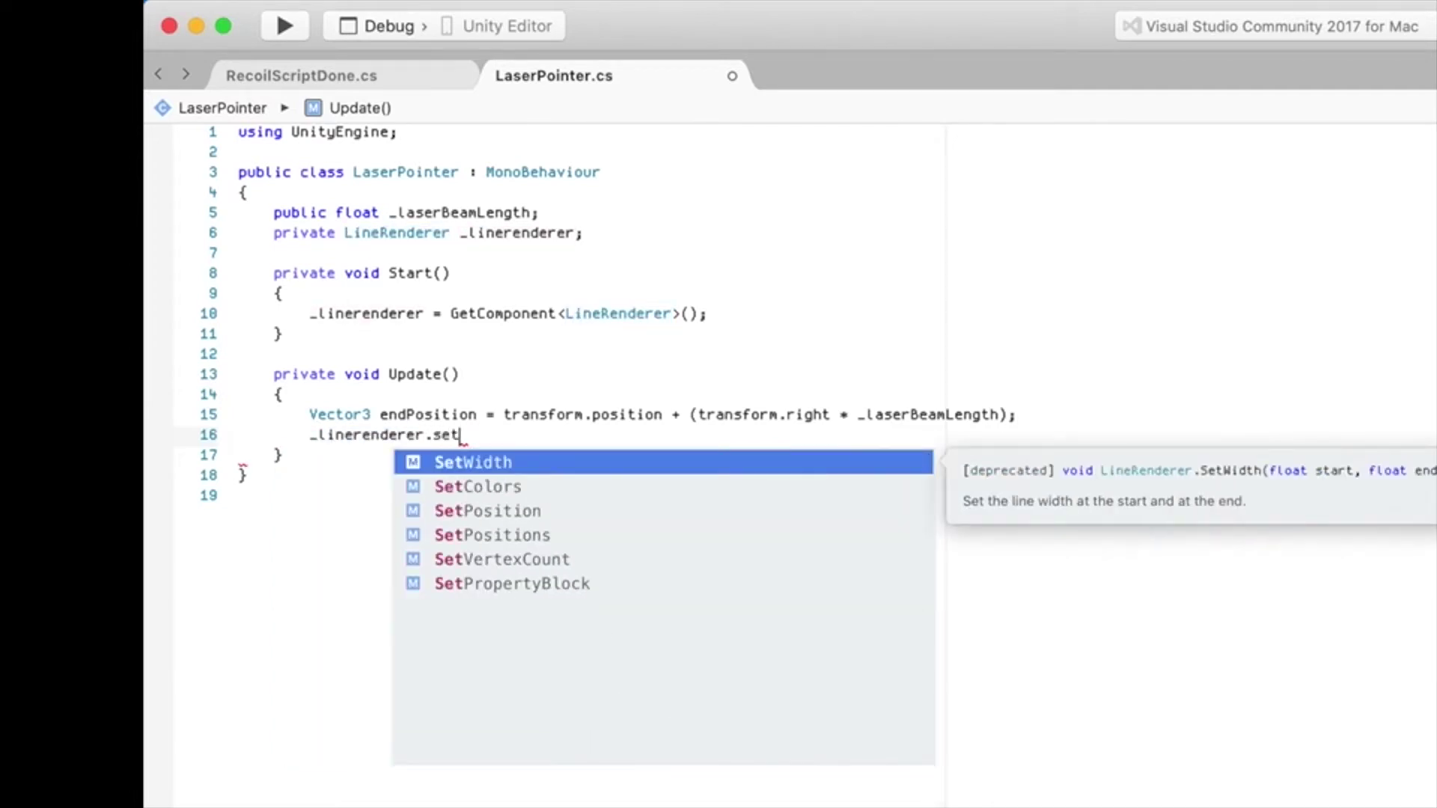
{"action": "type", "text": "po"}
{"action": "key", "text": "Down"}
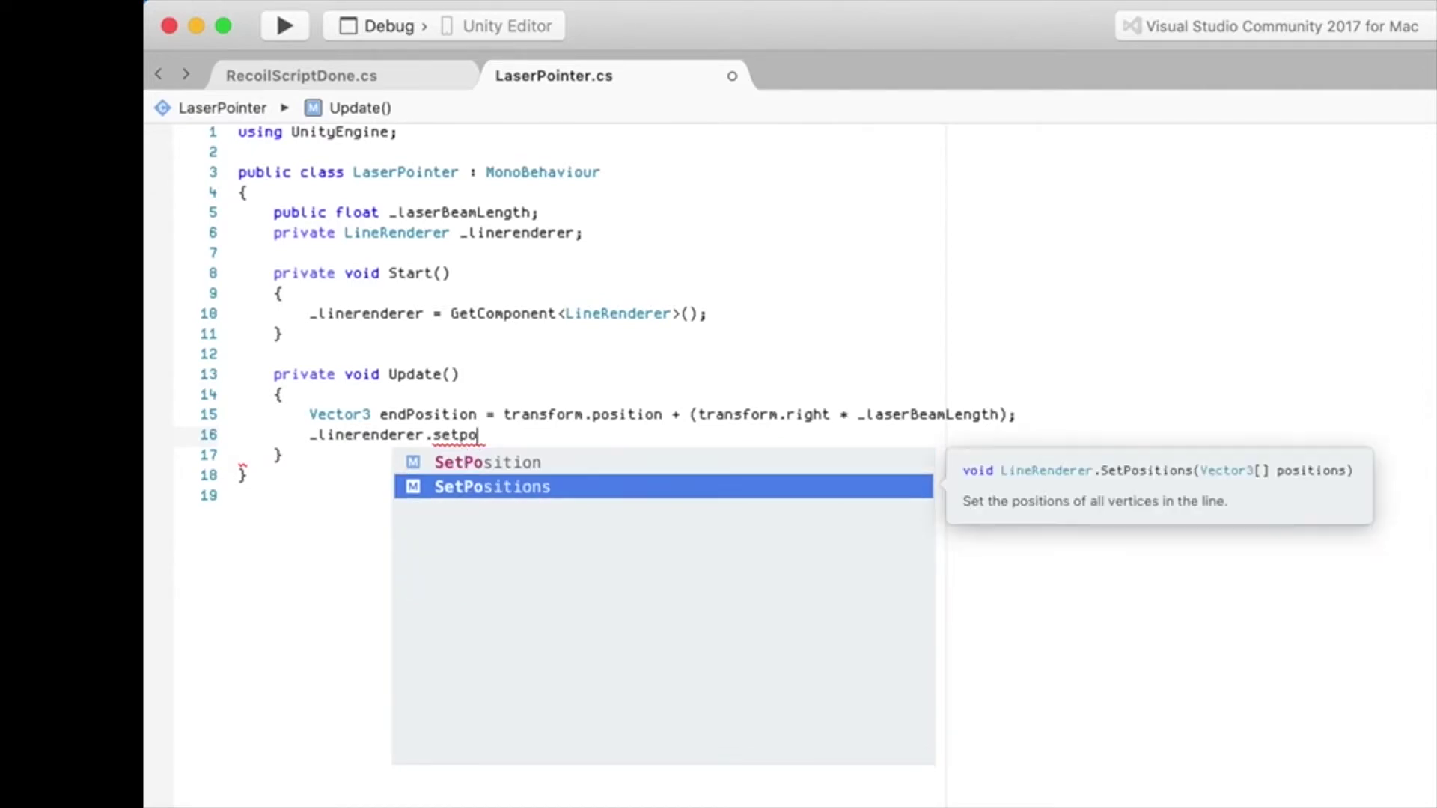
{"action": "key", "text": "Return"}
Pass new Vector3[] { transform.position, endPosition } to it and save LaserPointer.cs
{"action": "type", "text": "("}
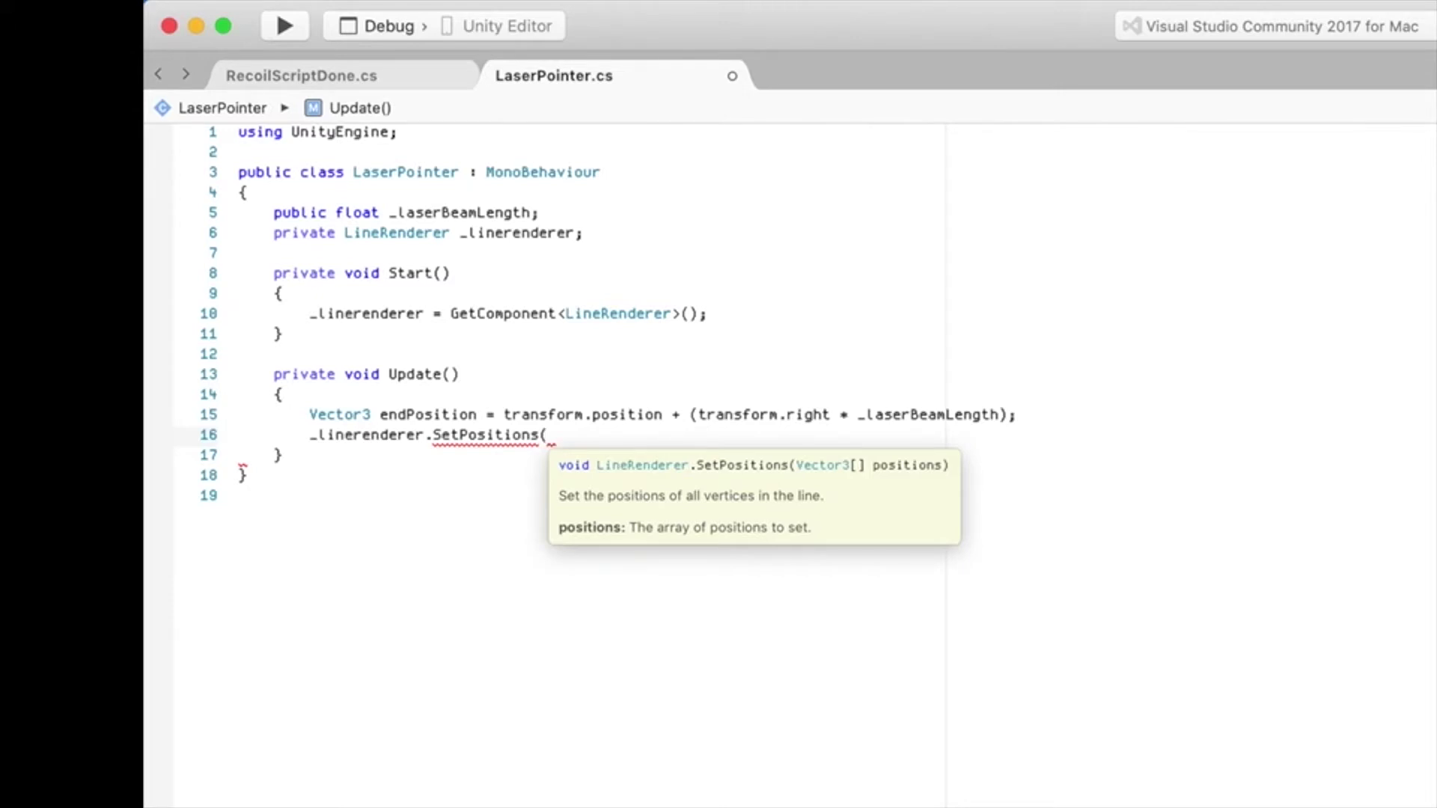
{"action": "type", "text": "new Vector3"}
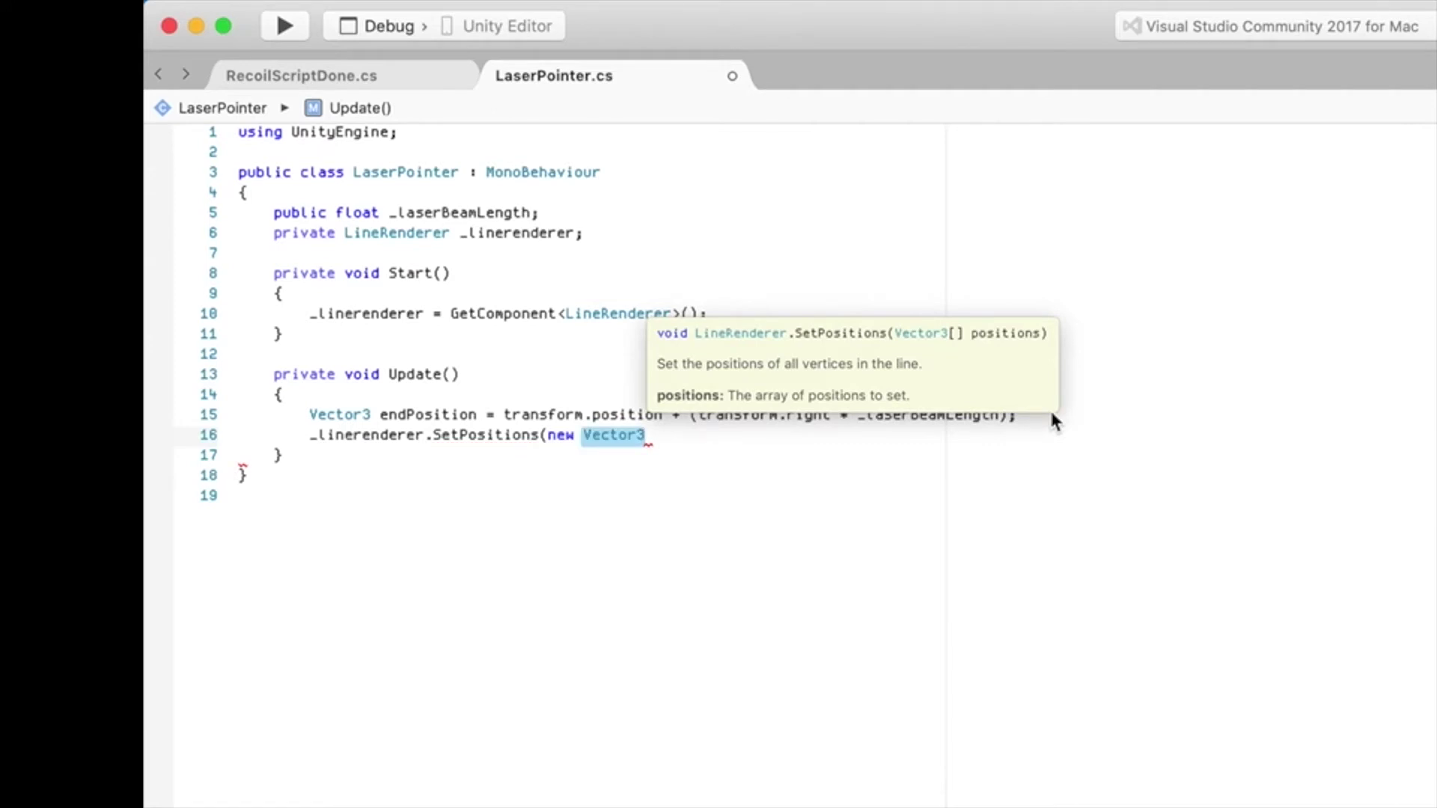
{"action": "type", "text": "[] {"}
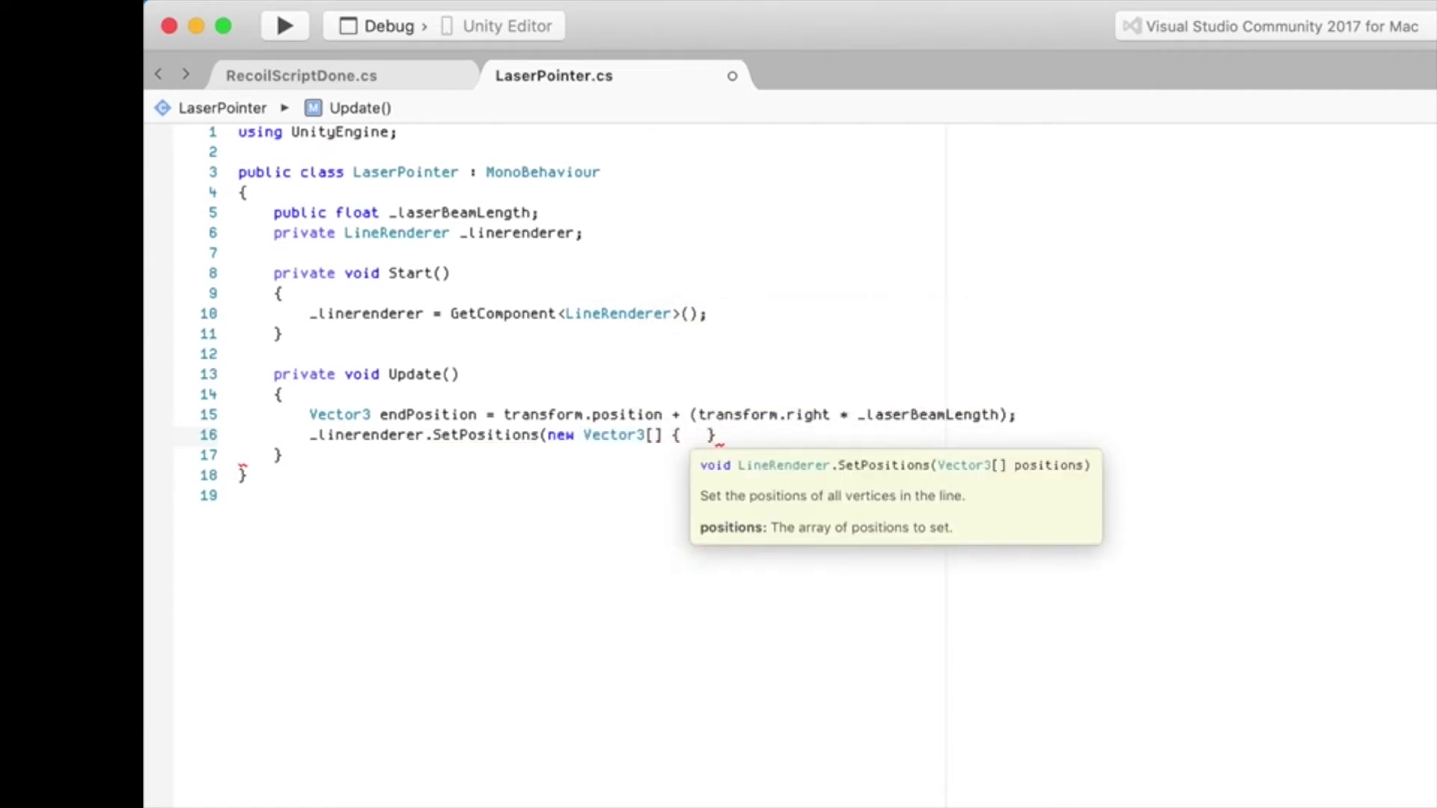
{"action": "type", "text": "  transform.po"}
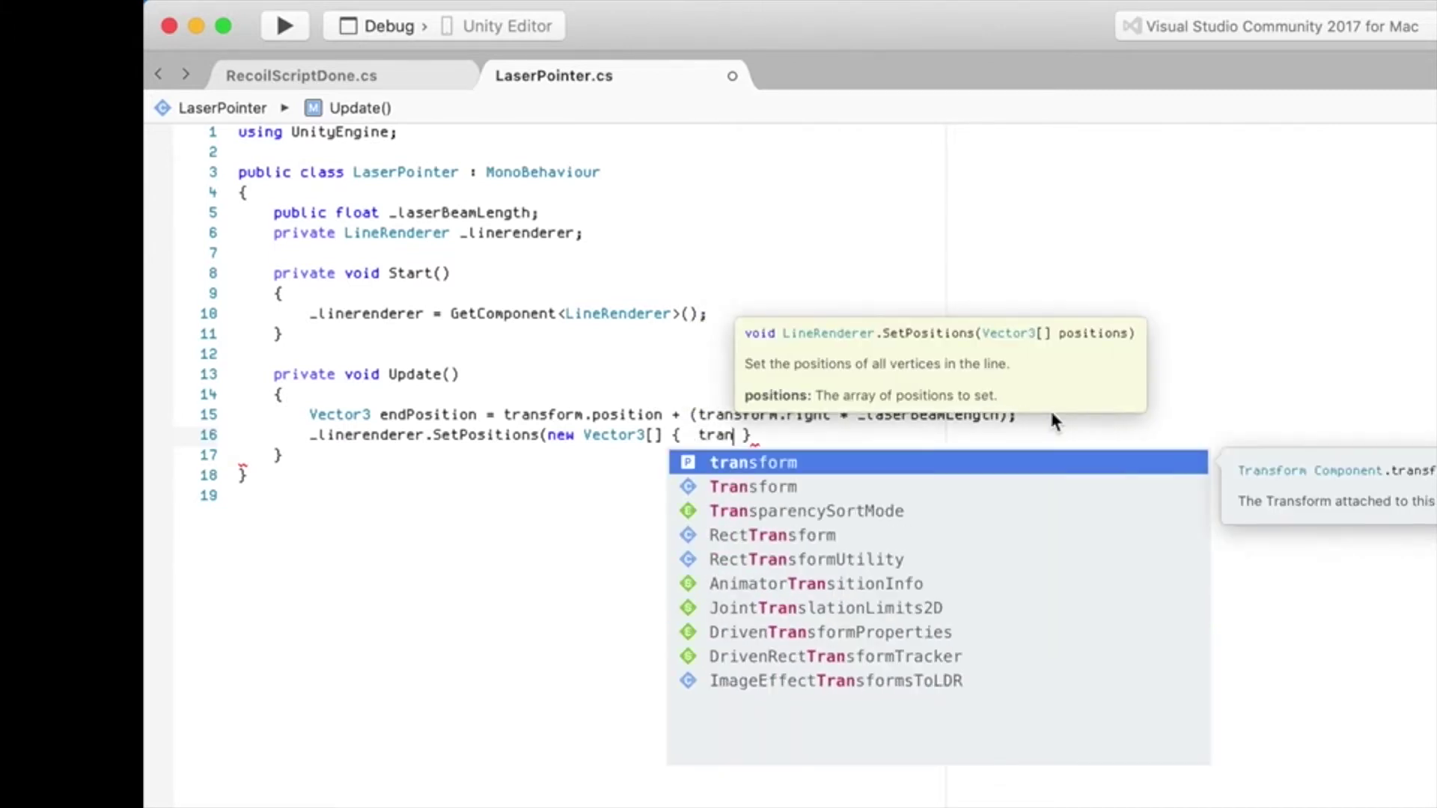
{"action": "key", "text": "Return"}
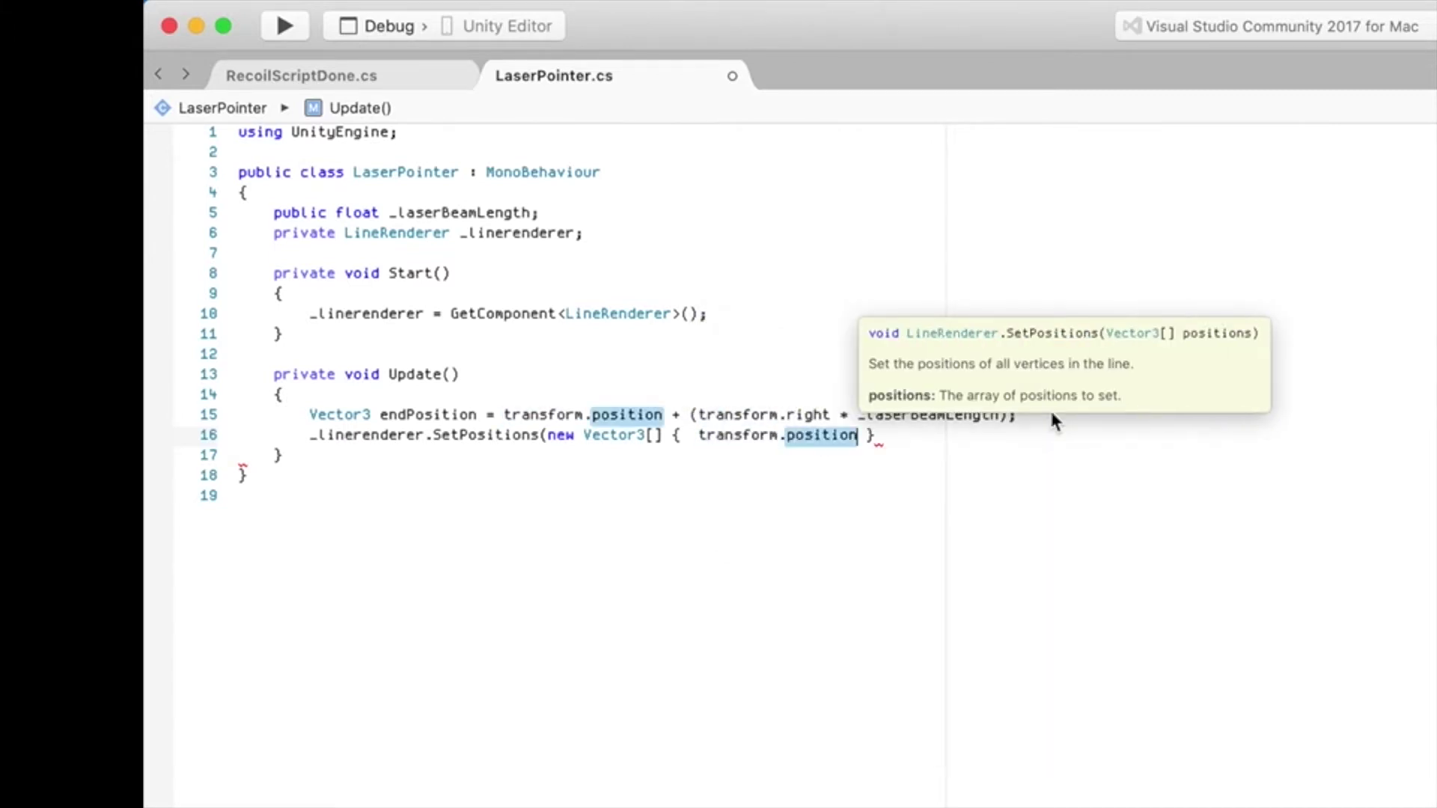
{"action": "type", "text": ", "}
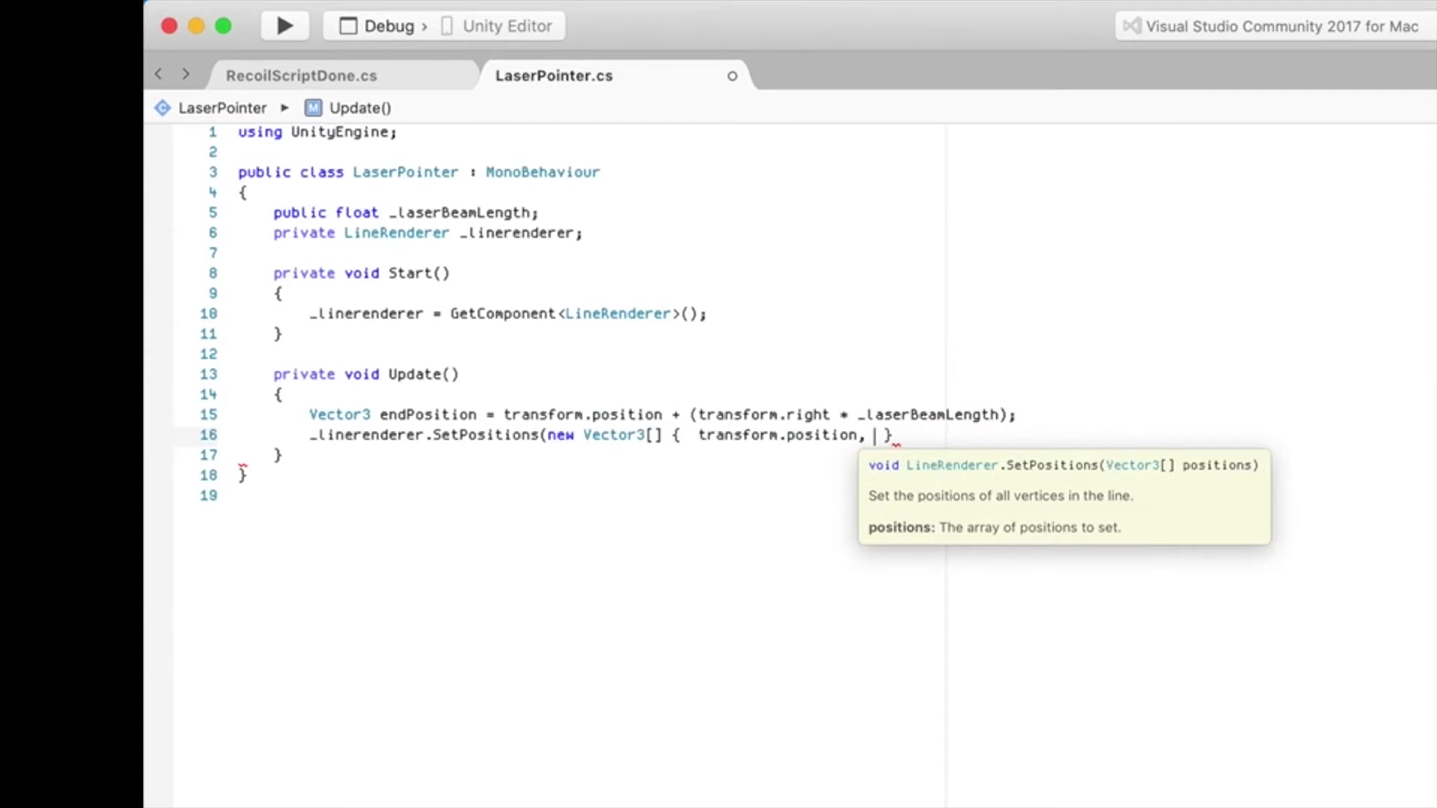
{"action": "type", "text": "end"}
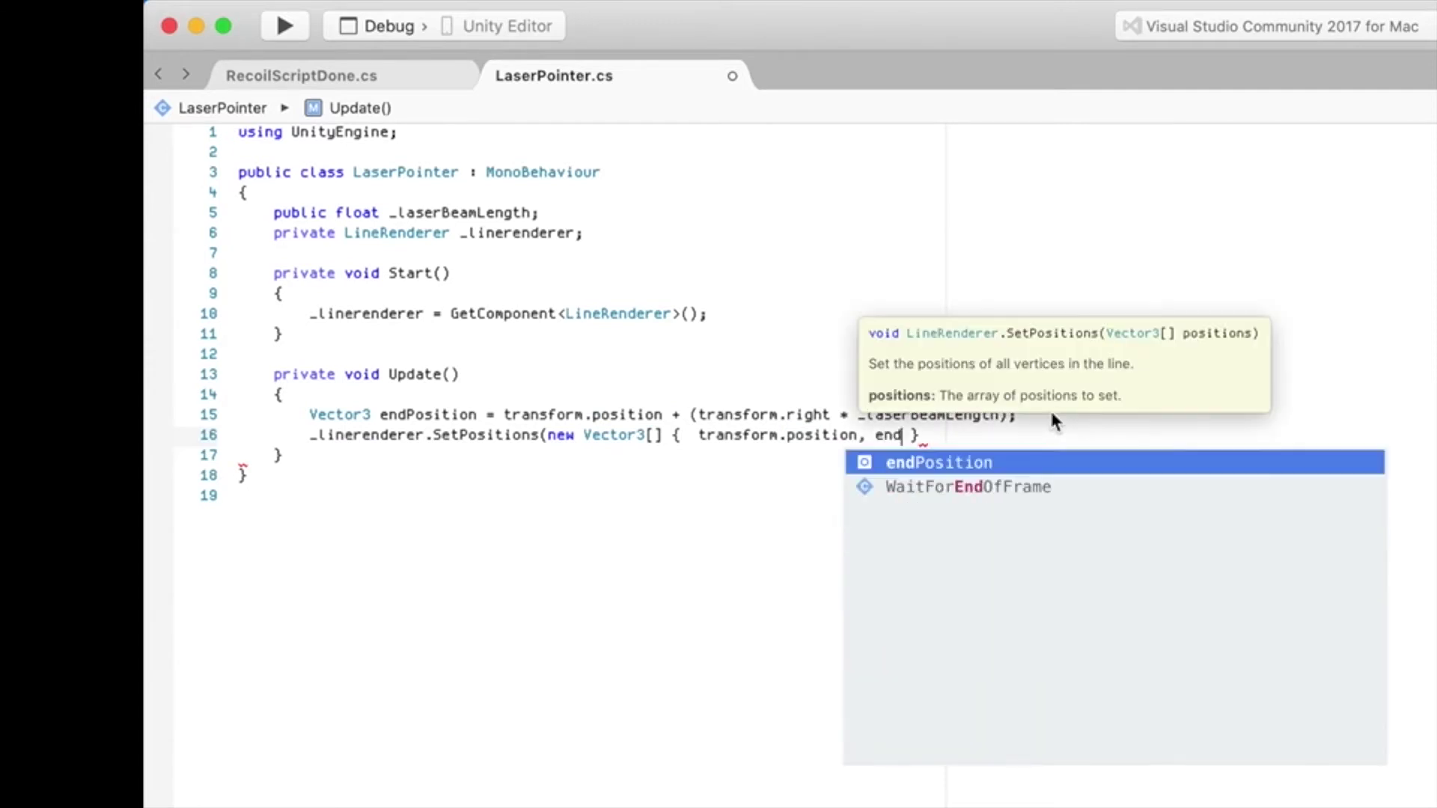
{"action": "key", "text": "Return"}
{"action": "key", "text": "End"}
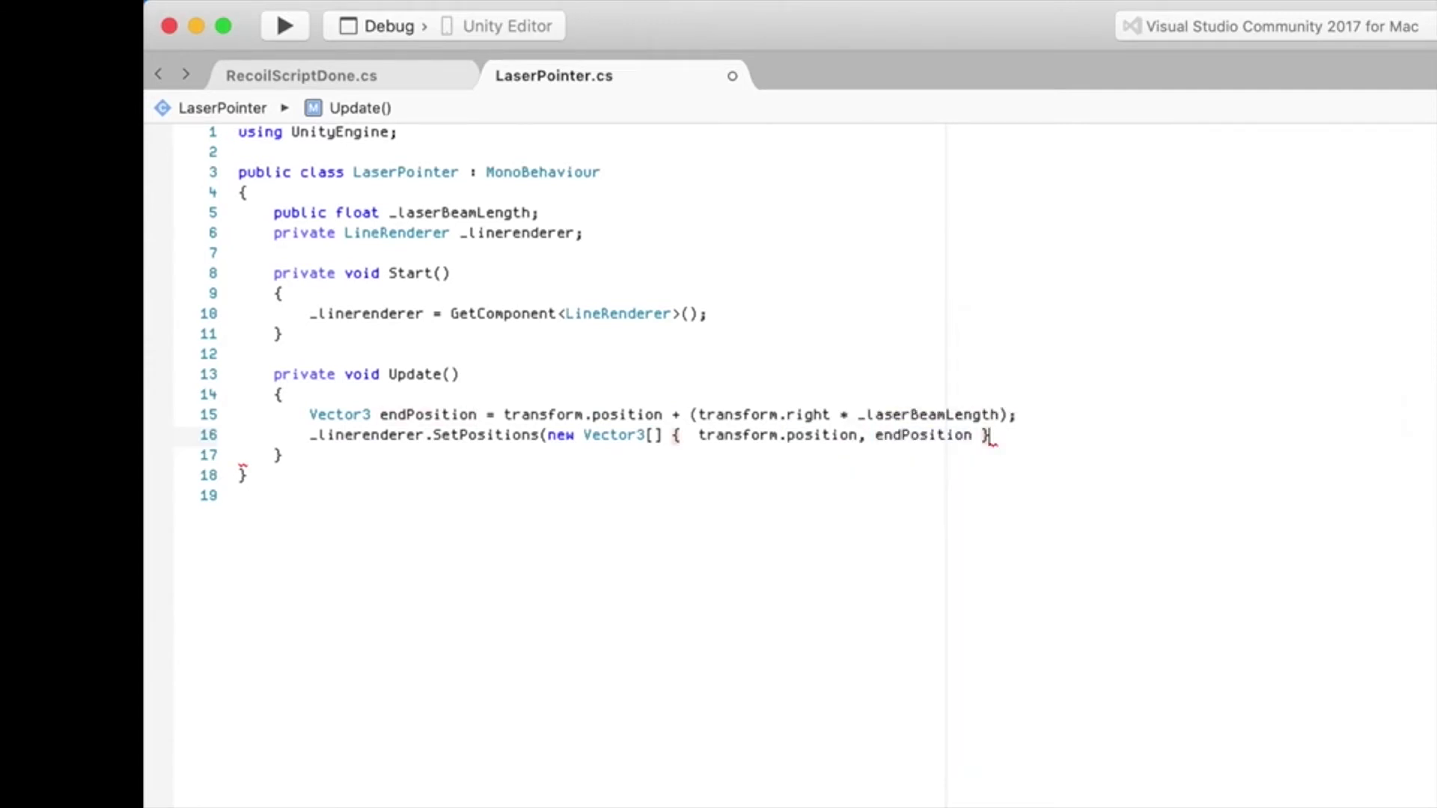
{"action": "type", "text": ");"}
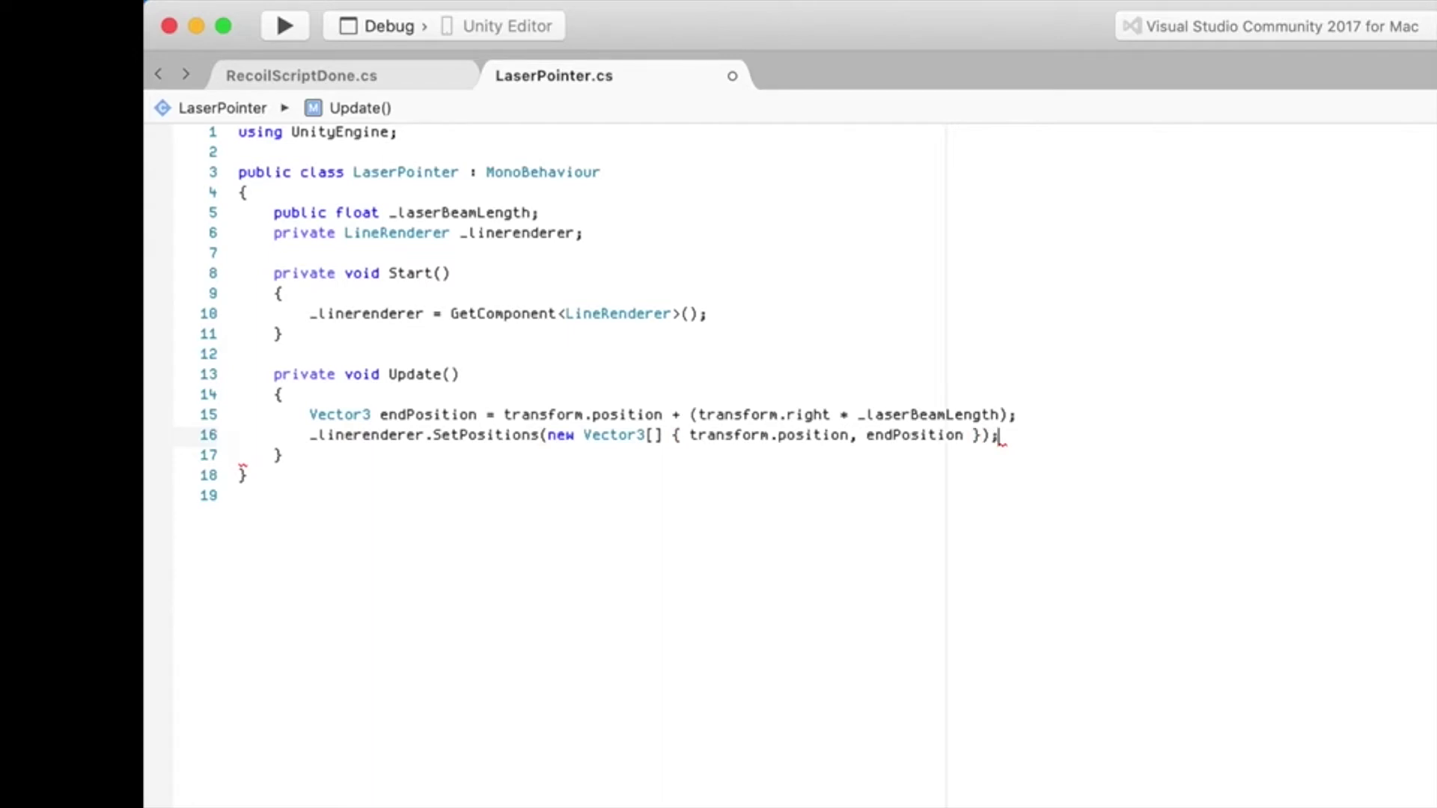
{"action": "key", "text": "super+s"}
{"action": "key", "text": "super+Tab"}
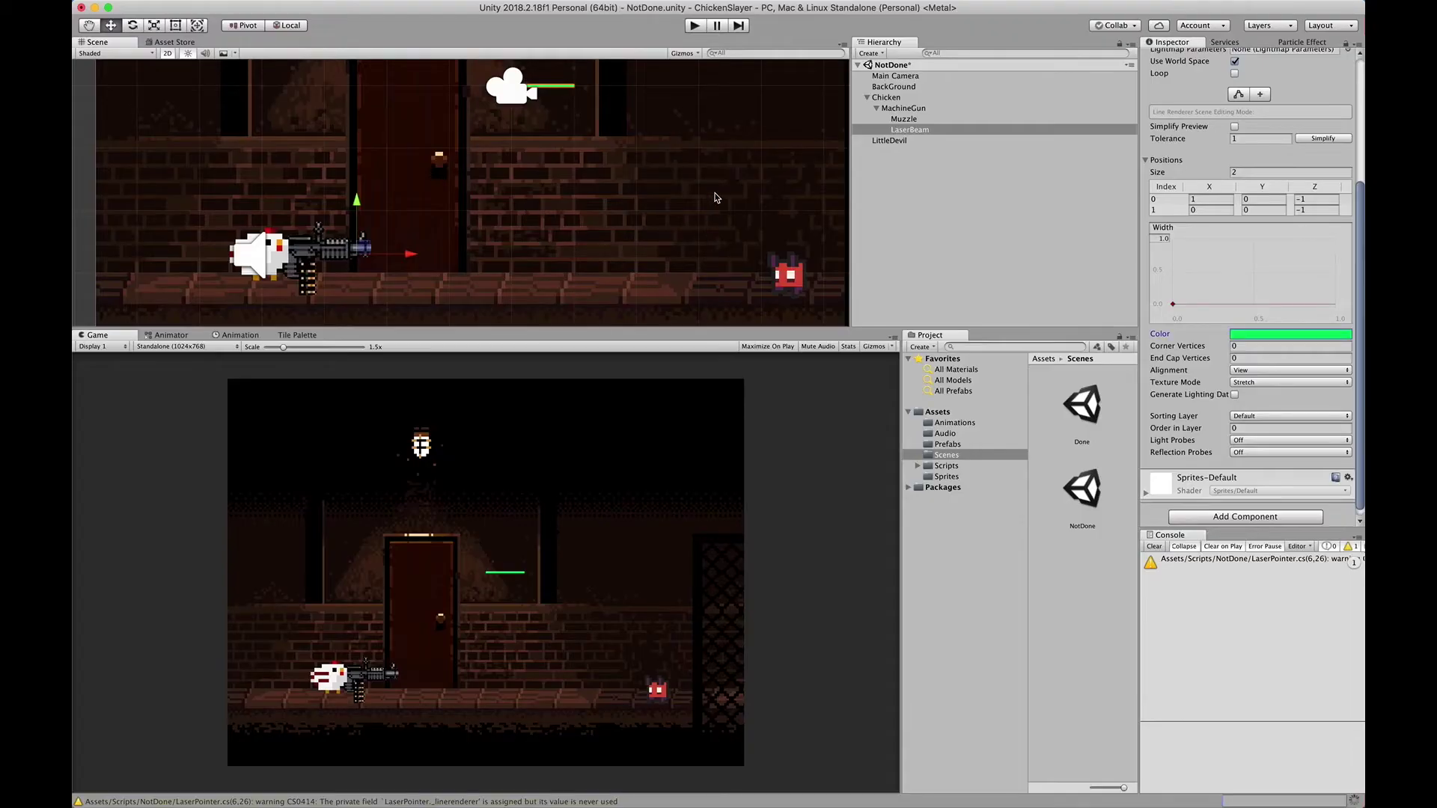
Set the line's first position X to 0 and collapse the Line Renderer
{"action": "left_click", "coordinate": [1218, 201]}
{"action": "type", "text": "0"}
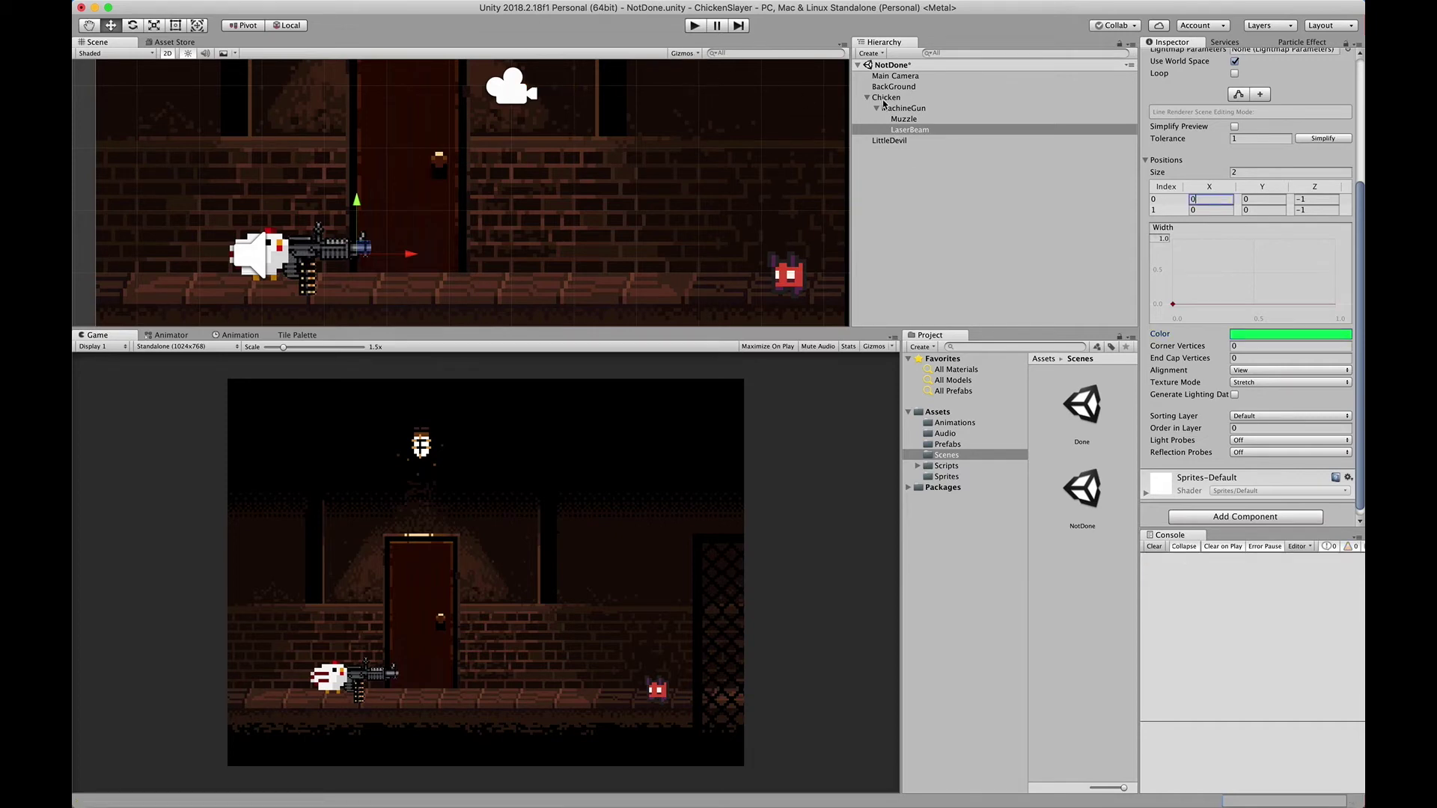
{"action": "scroll", "coordinate": [1230, 115], "scroll_direction": "up", "scroll_amount": 5}
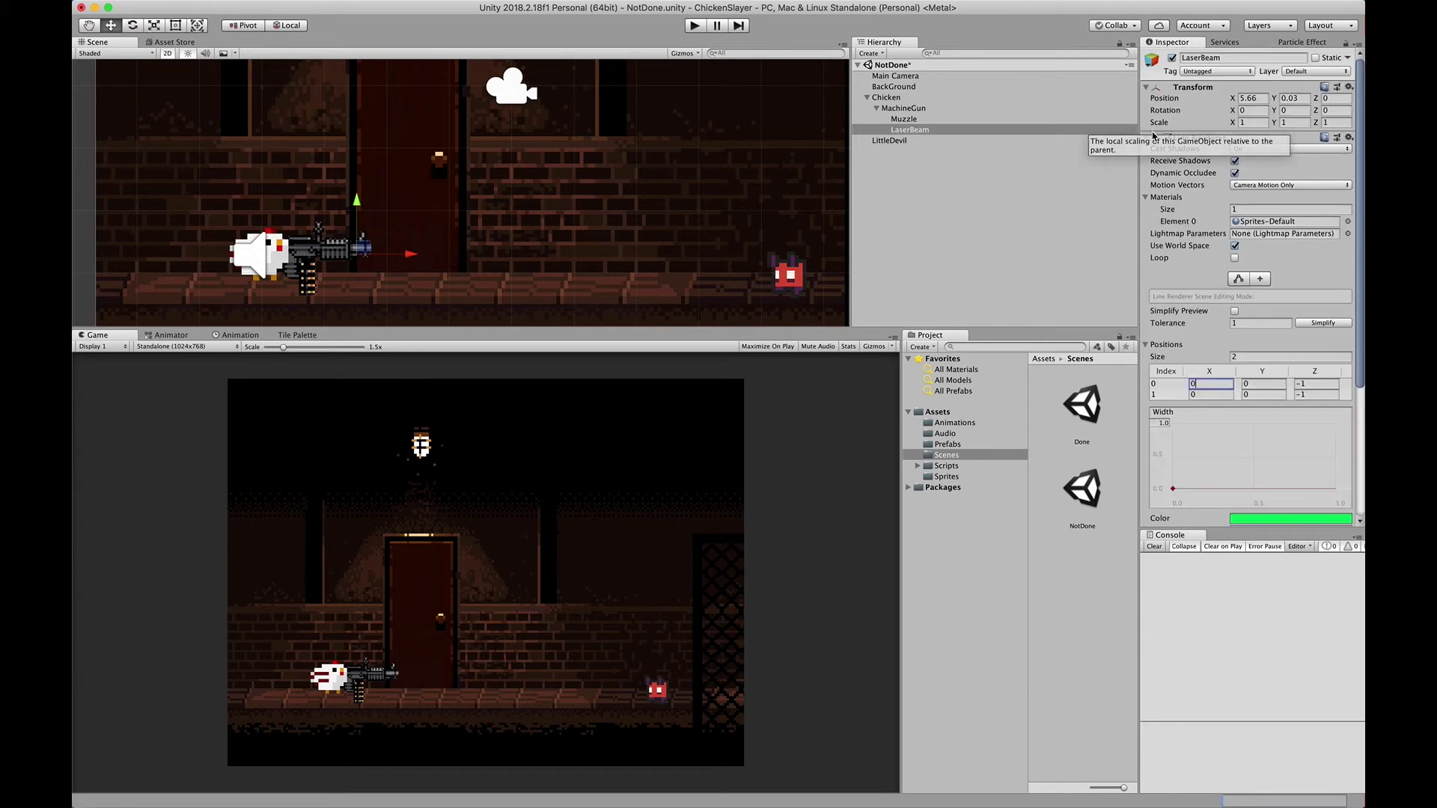
{"action": "left_click", "coordinate": [1197, 138]}
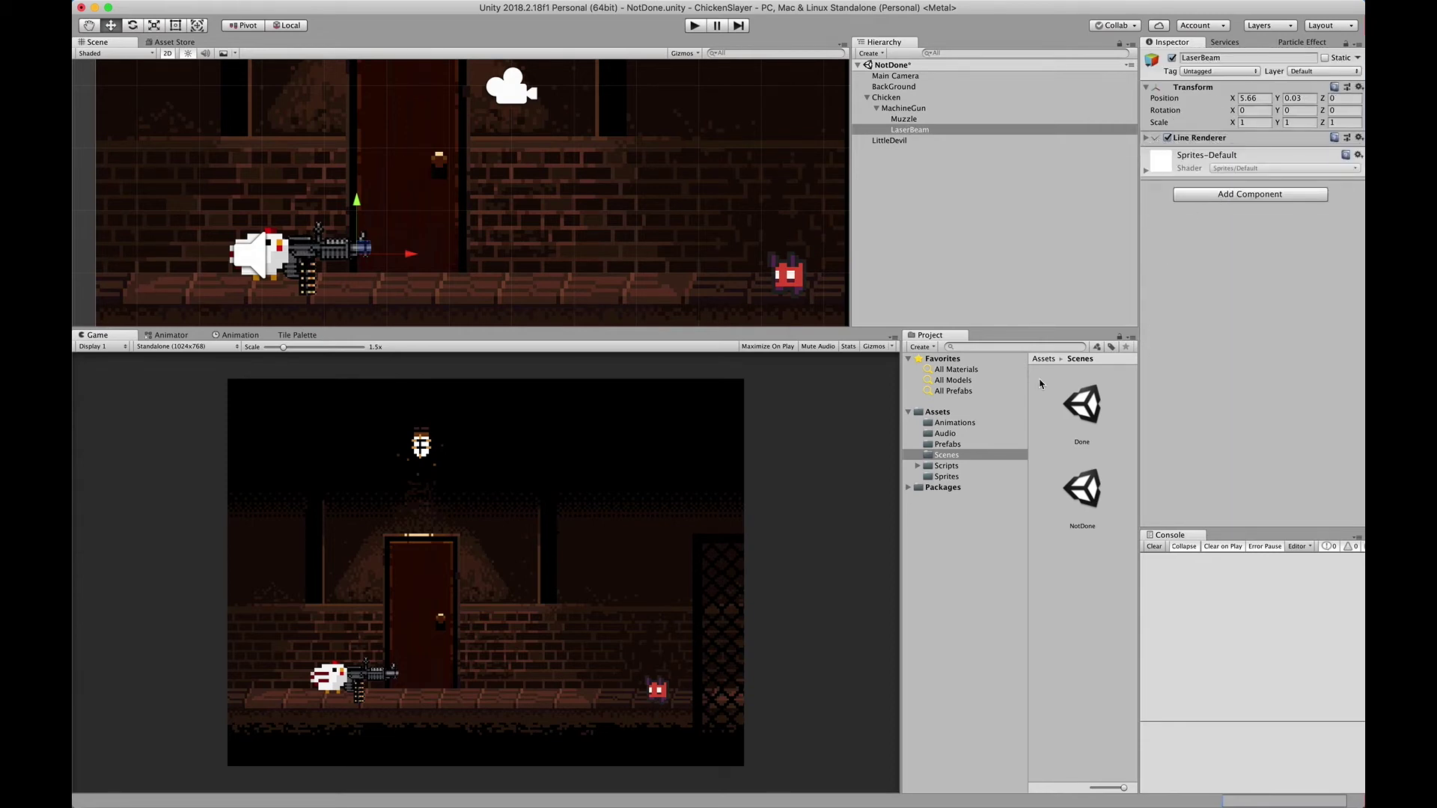
Attach the LaserPointer script from Scripts > NotDone to LaserBeam with Laser Beam Length 15
{"action": "left_click", "coordinate": [937, 467]}
{"action": "scroll", "coordinate": [1078, 662], "scroll_direction": "down", "scroll_amount": 2}
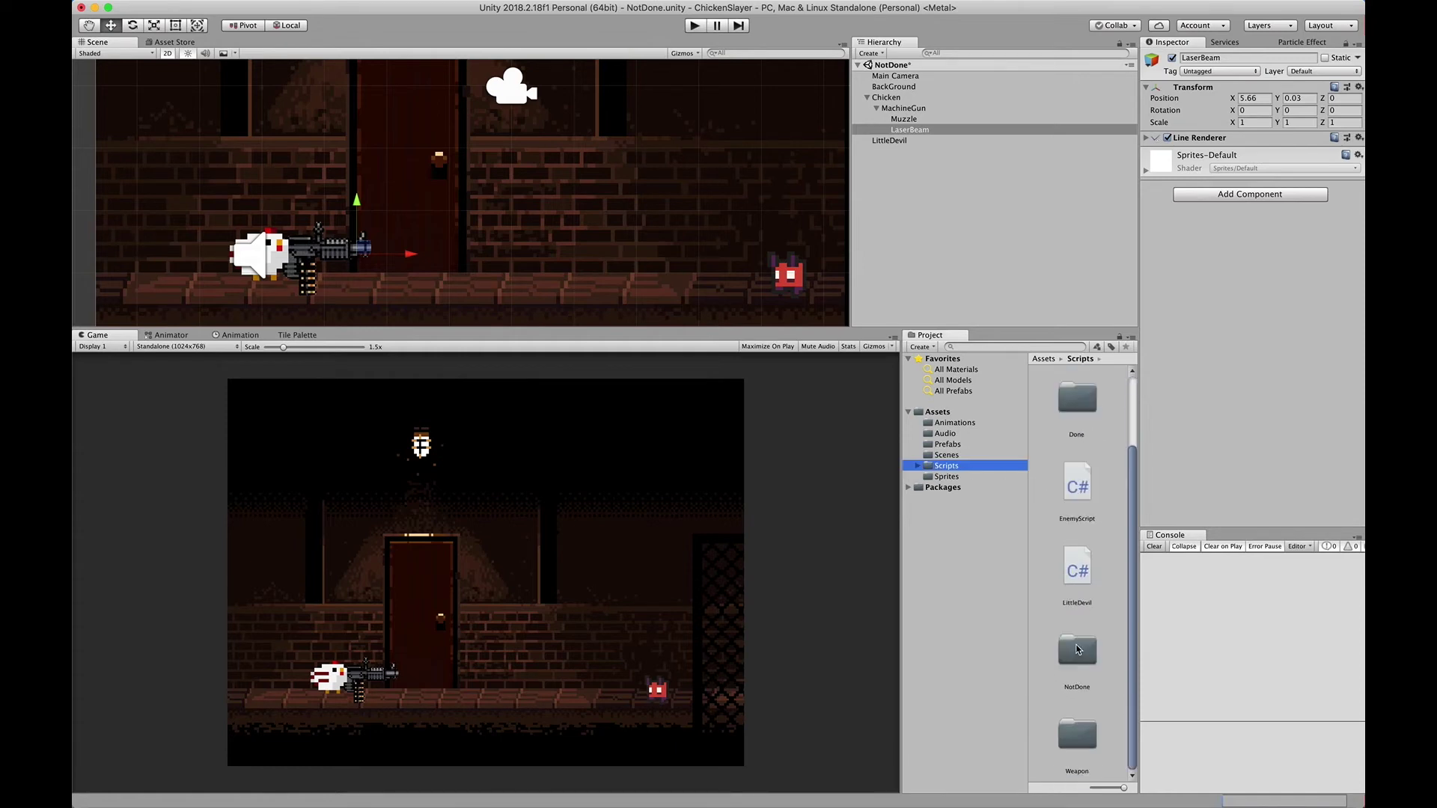
{"action": "double_click", "coordinate": [1078, 648]}
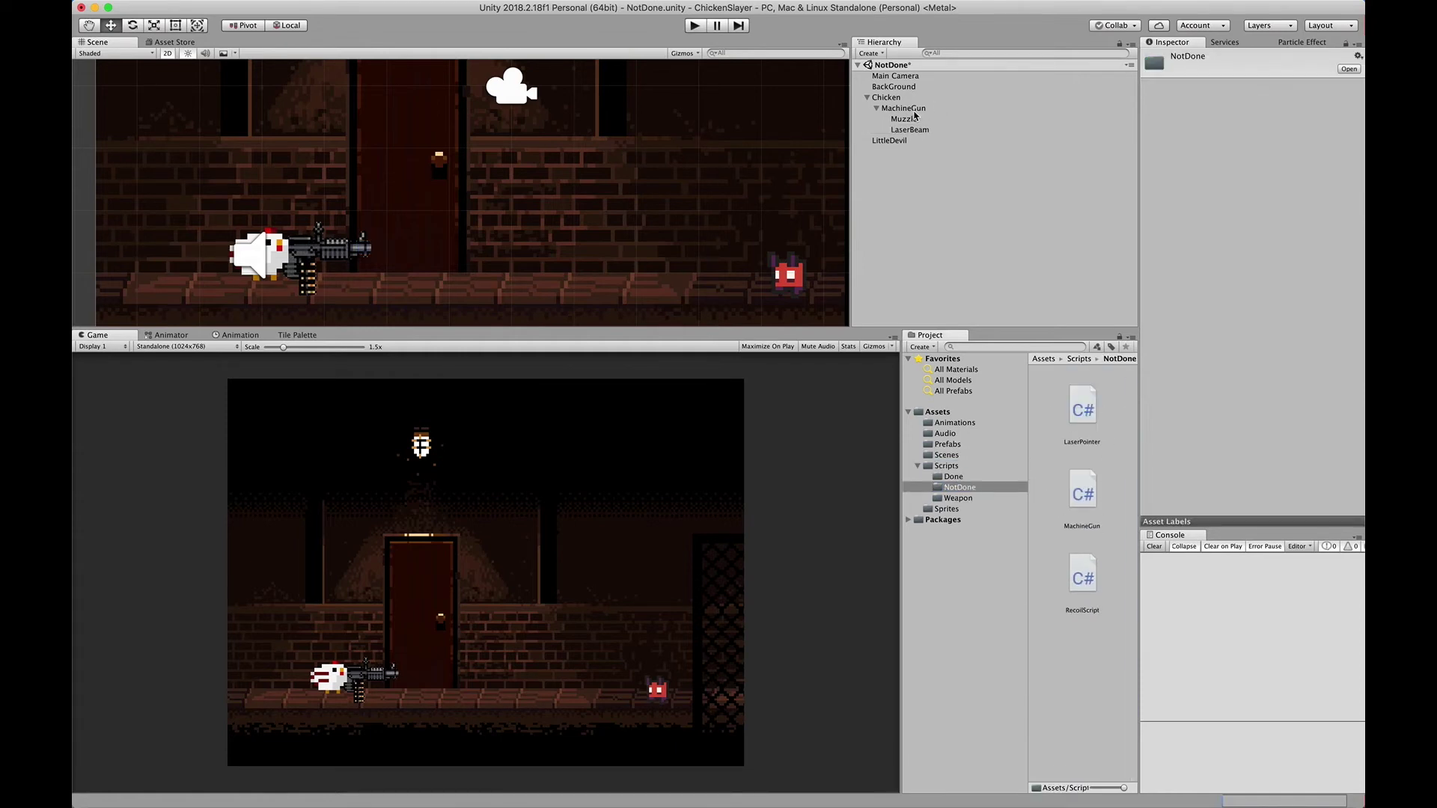
{"action": "left_click_drag", "start_coordinate": [1075, 421], "coordinate": [1211, 152]}
{"action": "left_click", "coordinate": [1238, 174]}
{"action": "type", "text": "15"}
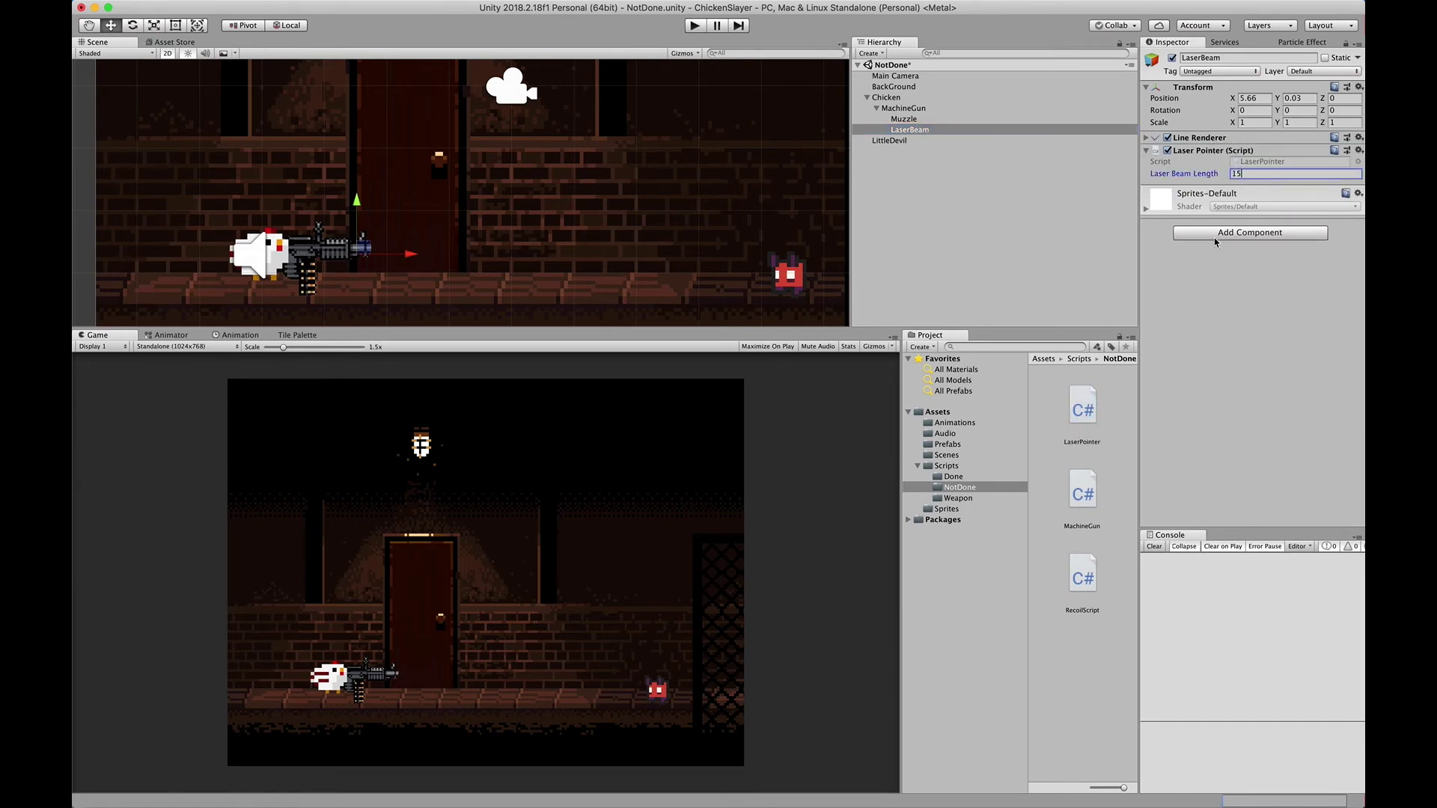
Play the game, aim the gun to watch the green laser follow, then stop
{"action": "left_click", "coordinate": [694, 26]}
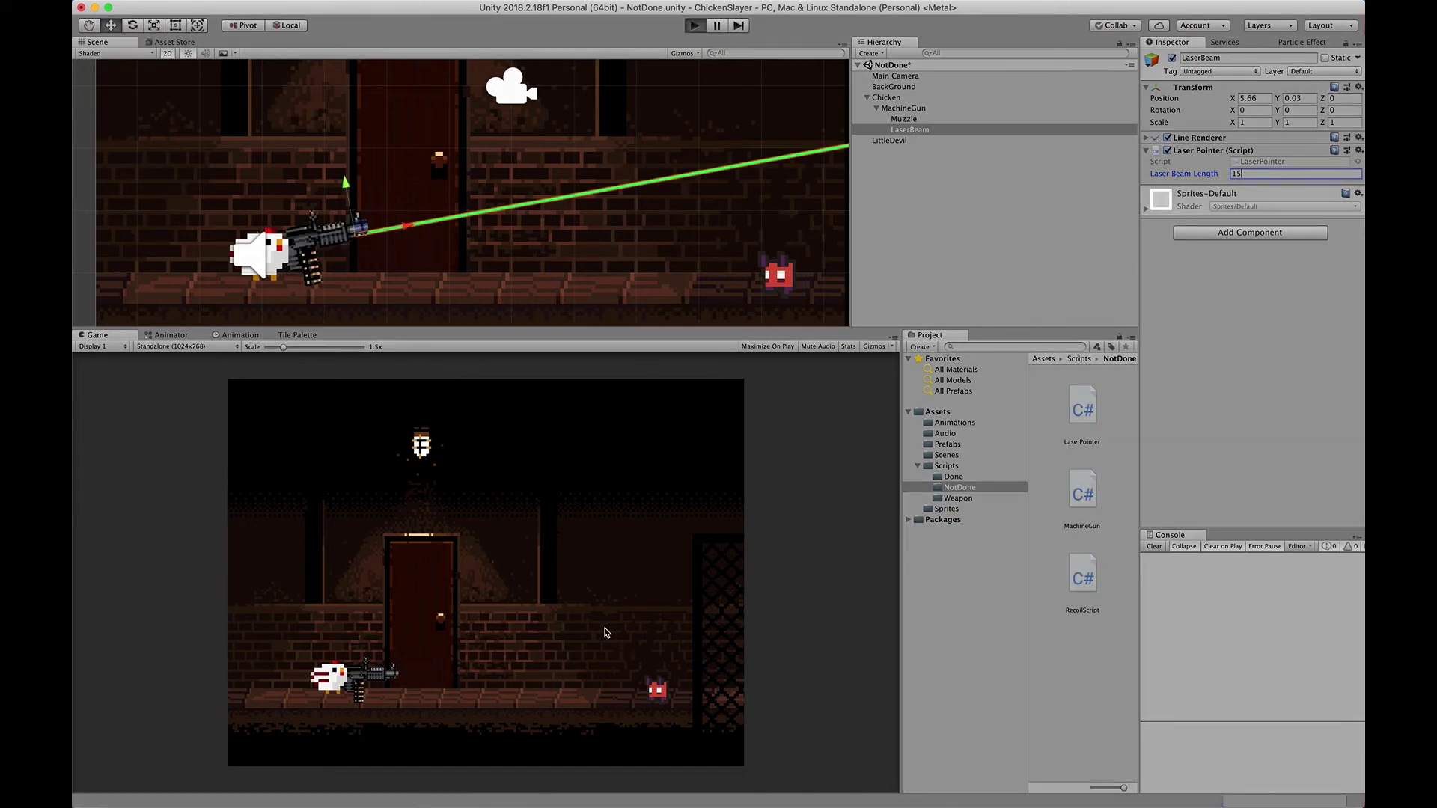
{"action": "left_click_drag", "start_coordinate": [608, 635], "coordinate": [610, 651]}
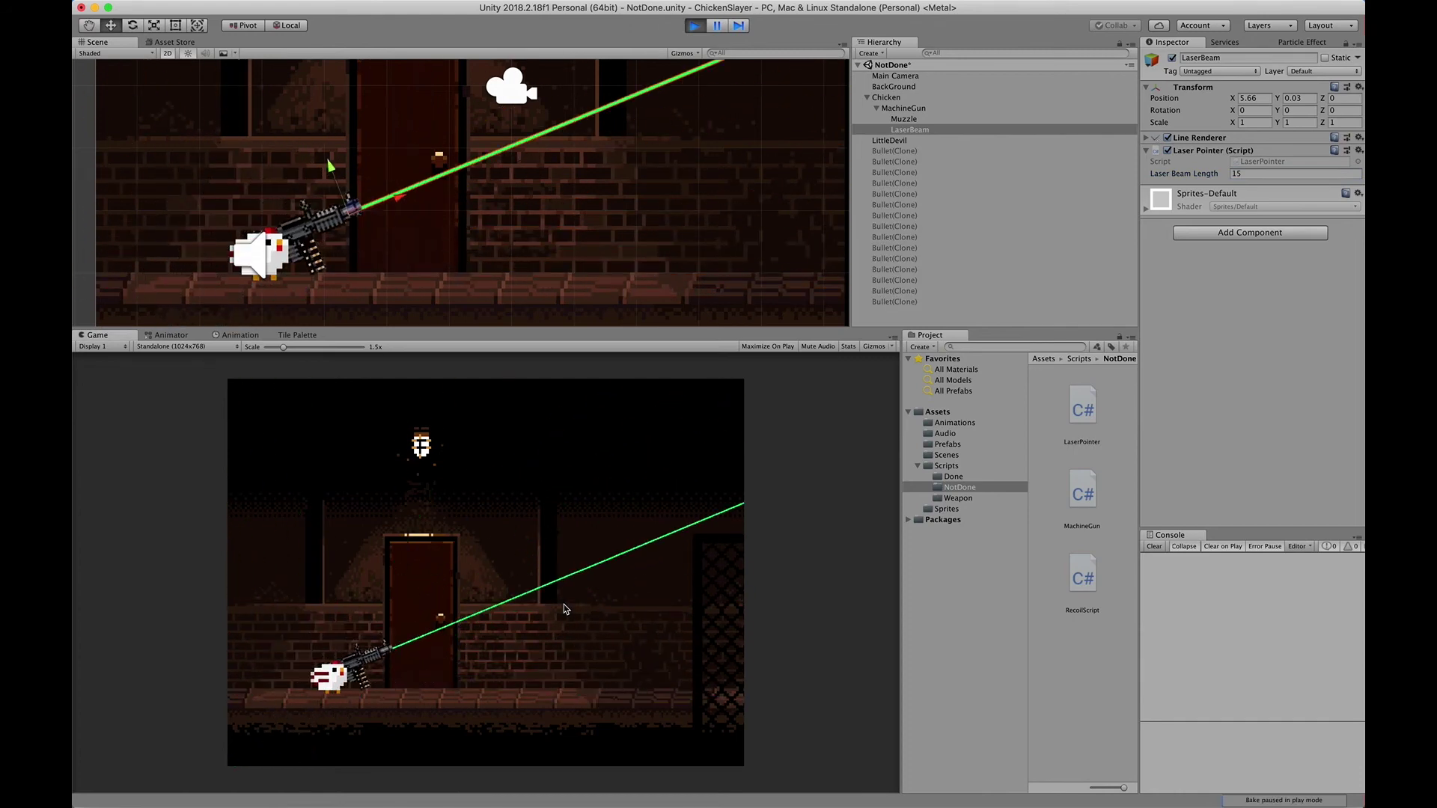
{"action": "key", "text": "super+p"}
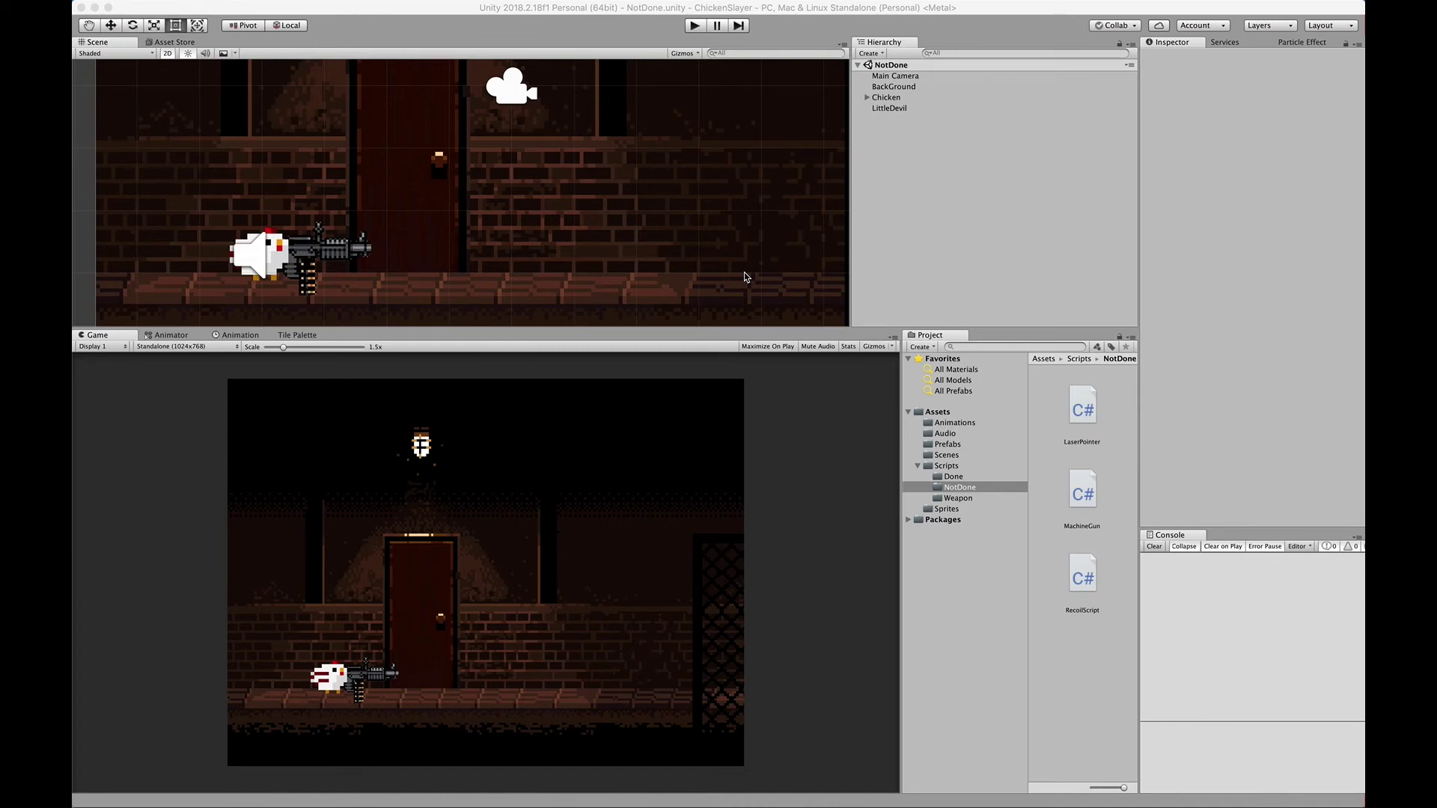